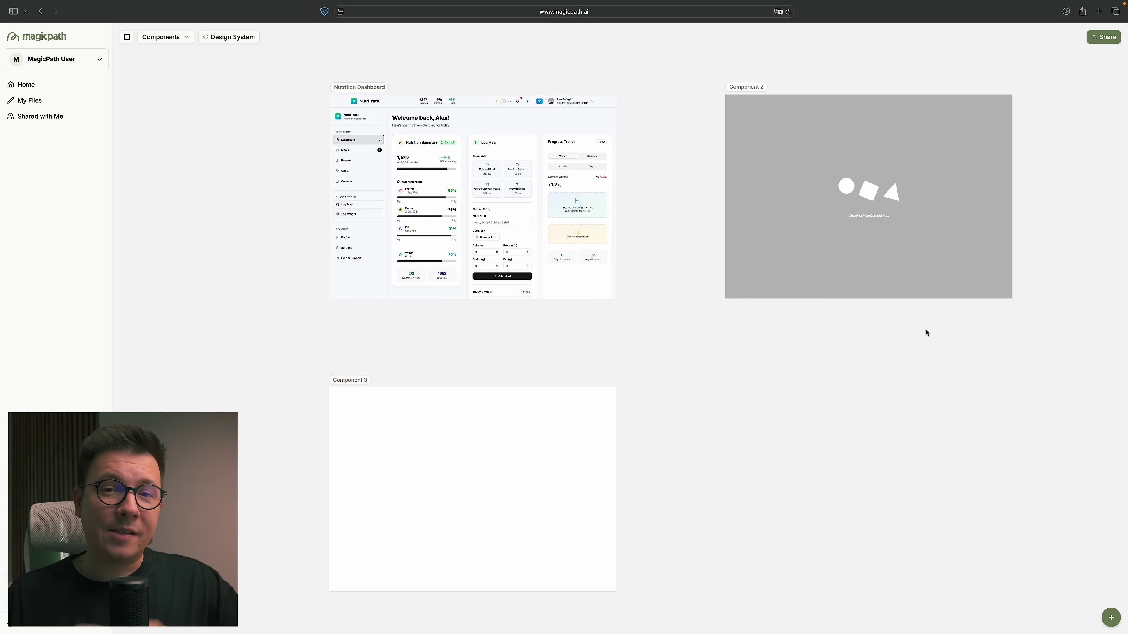
# Zoom in until the Nutrition Dashboard frame fills the canvas view.
pyautogui.scroll(5, 527, 129)
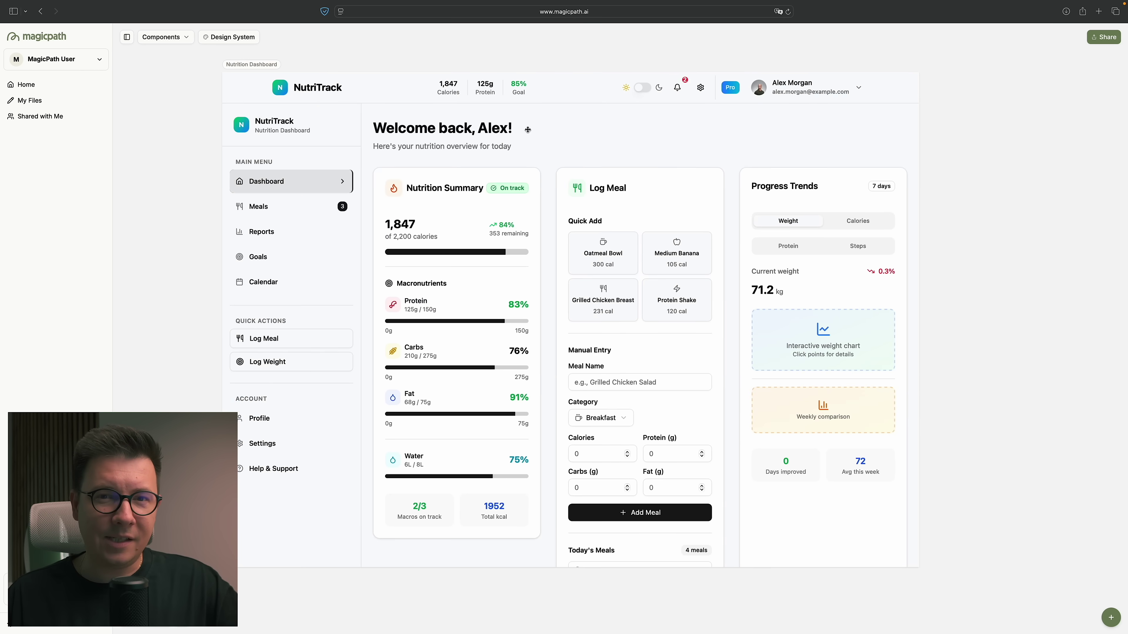
# Try an orange background on the Oatmeal Bowl quick-add card, then discard it.
pyautogui.doubleClick(527, 129)
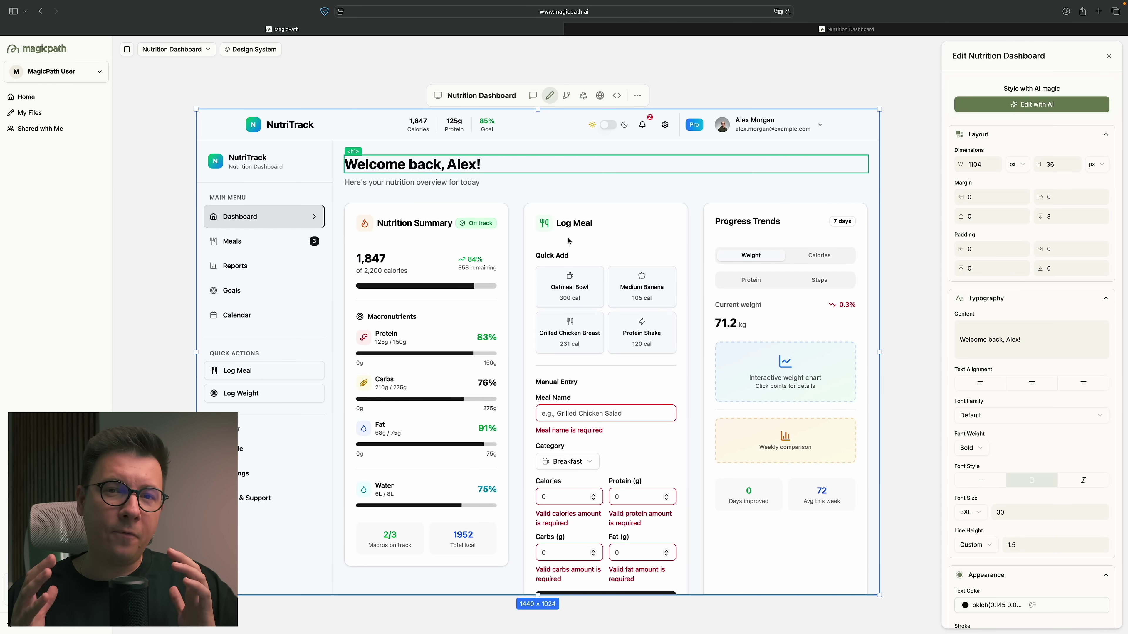
pyautogui.click(570, 287)
pyautogui.scroll(-5, 1030, 355)
pyautogui.click(965, 515)
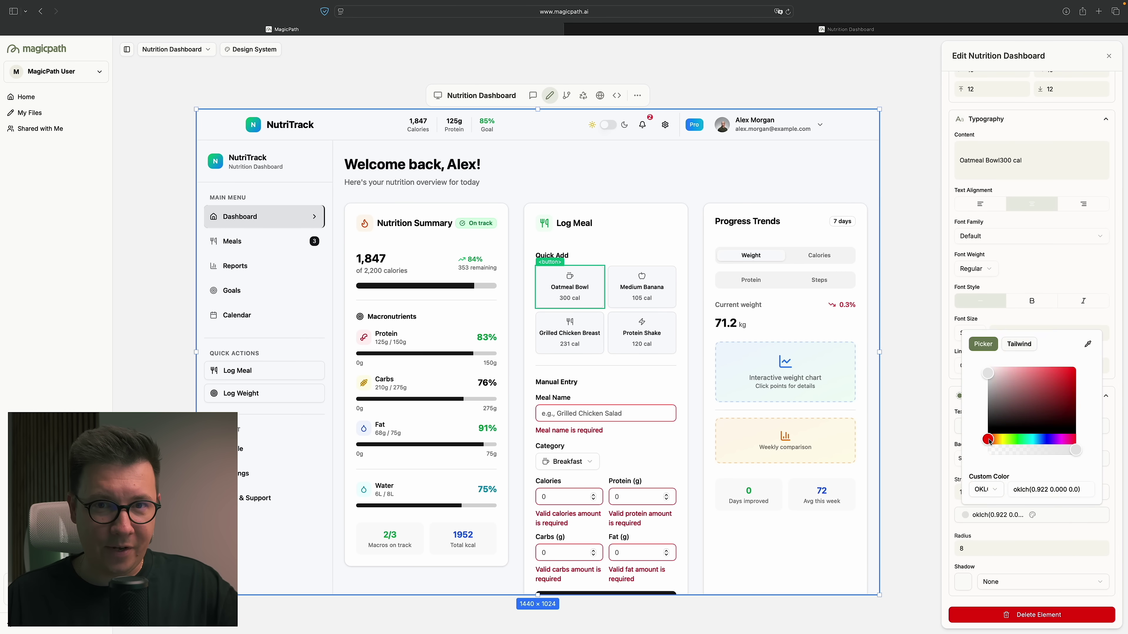
pyautogui.moveTo(990, 442); pyautogui.dragTo(997, 441)
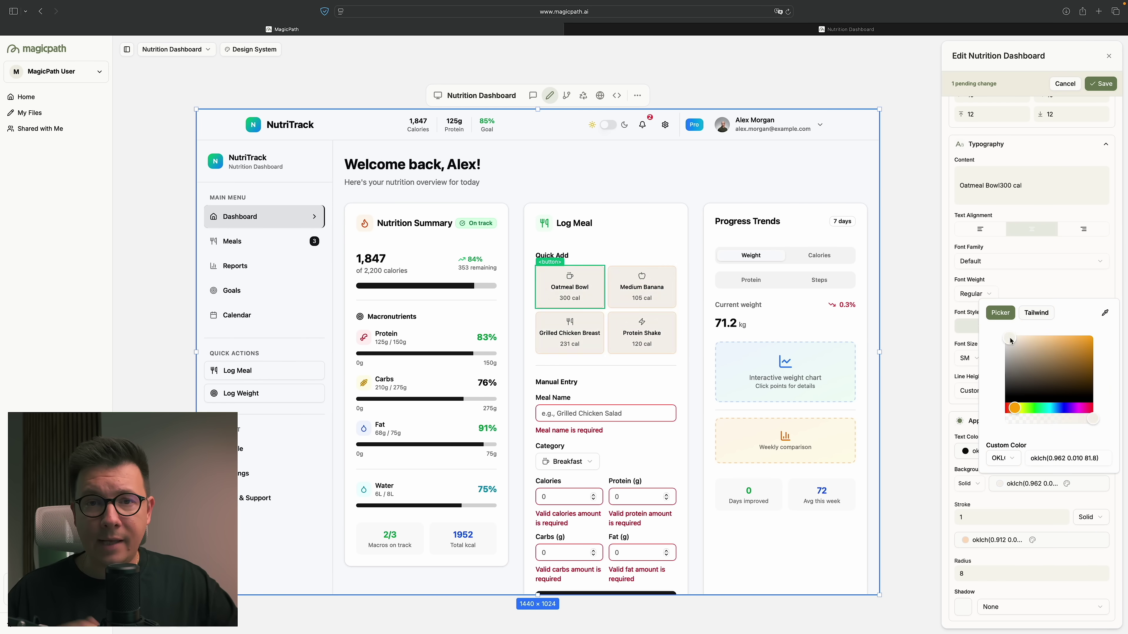
pyautogui.press('Escape')
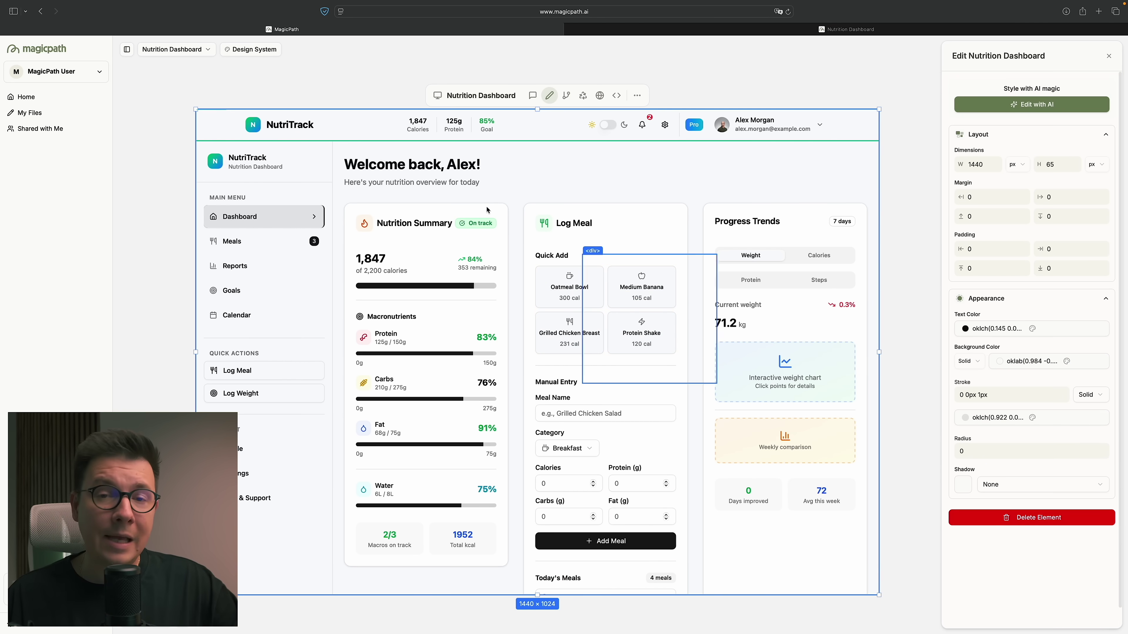
# Lengthen the first name shown in the dashboard's welcome heading.
pyautogui.click(444, 165)
pyautogui.click(1021, 339)
pyautogui.write('ad')
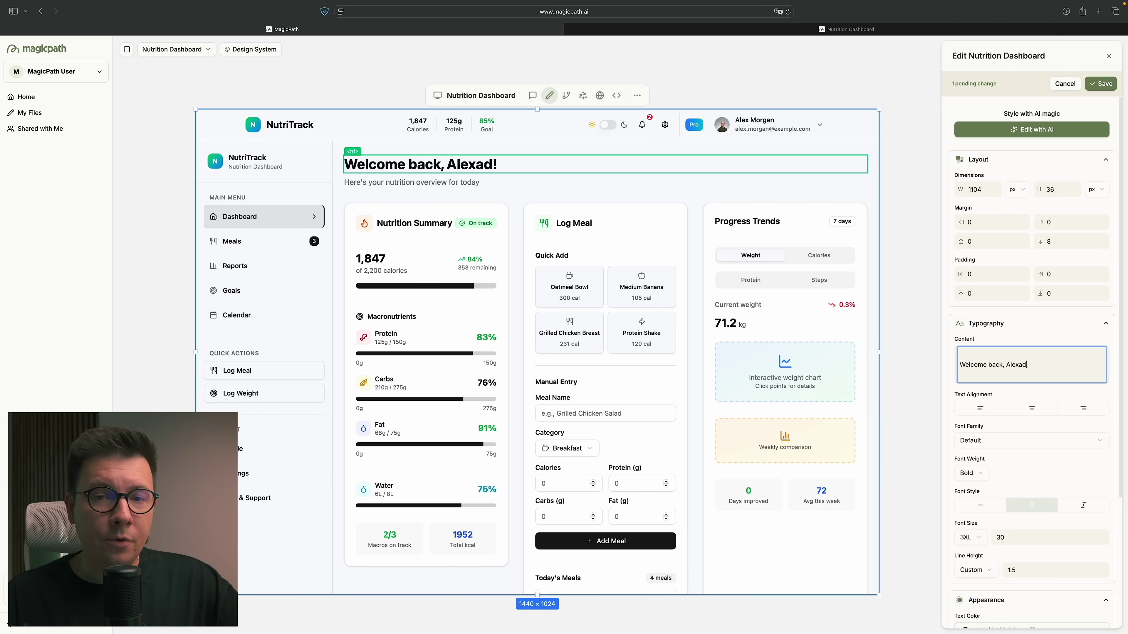
pyautogui.press('BackSpace')
pyautogui.write('ndr')
# Change the logo text to read NutriTrack IO.
pyautogui.click(290, 124)
pyautogui.click(1022, 364)
pyautogui.write('IO')
pyautogui.click(610, 128)
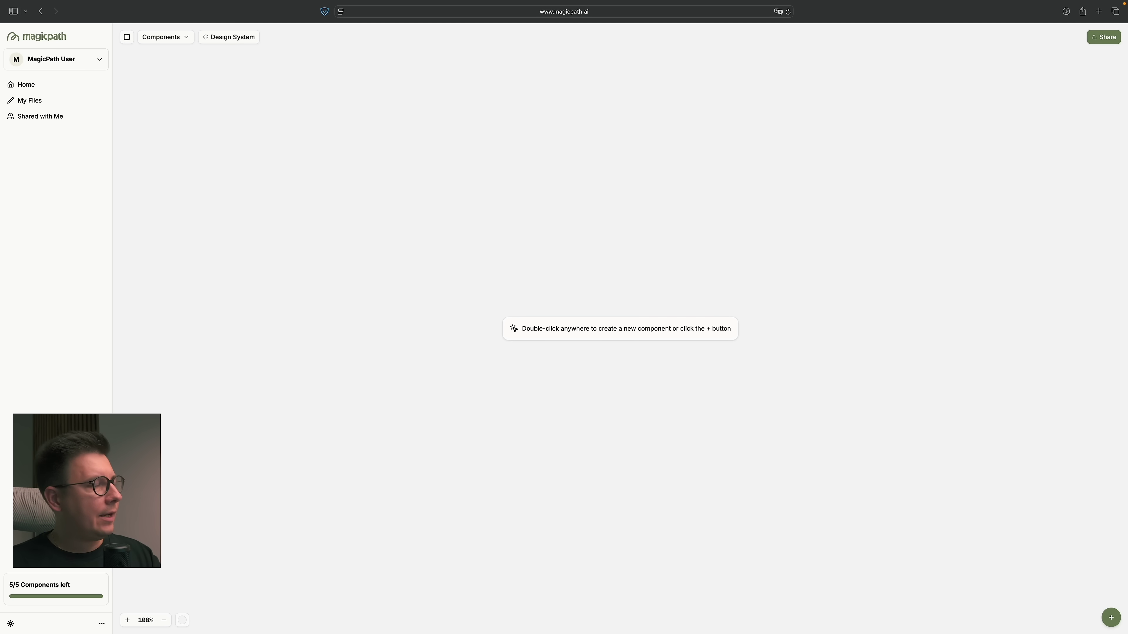
pyautogui.click(127, 37)
pyautogui.click(12, 36)
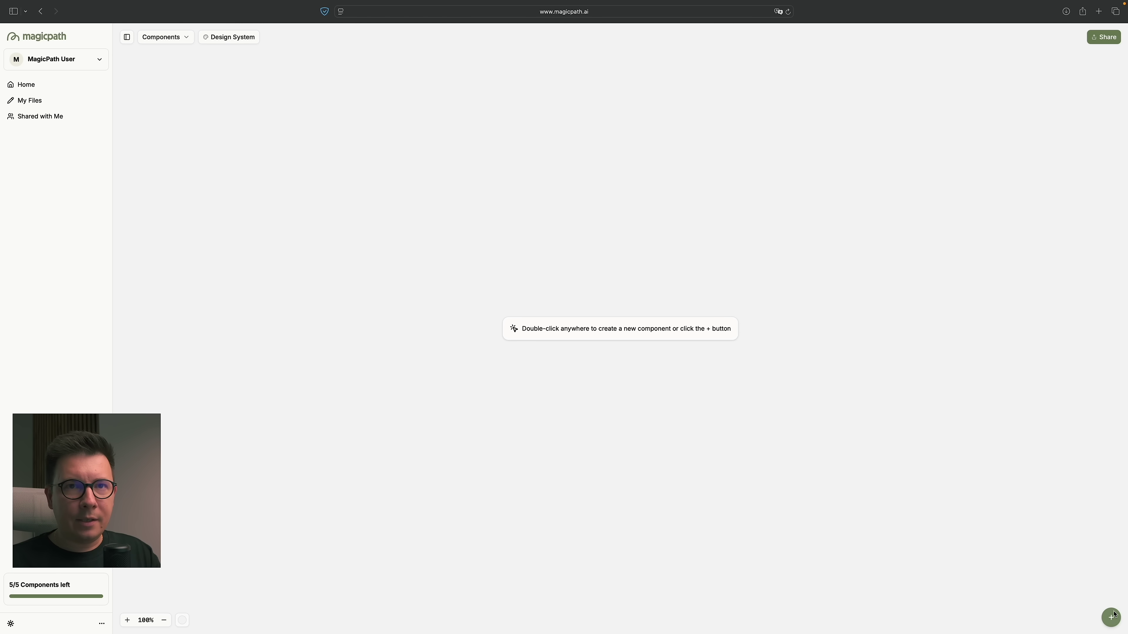
# Create a new blank Component 1 on the canvas and pan around it.
pyautogui.doubleClick(623, 268)
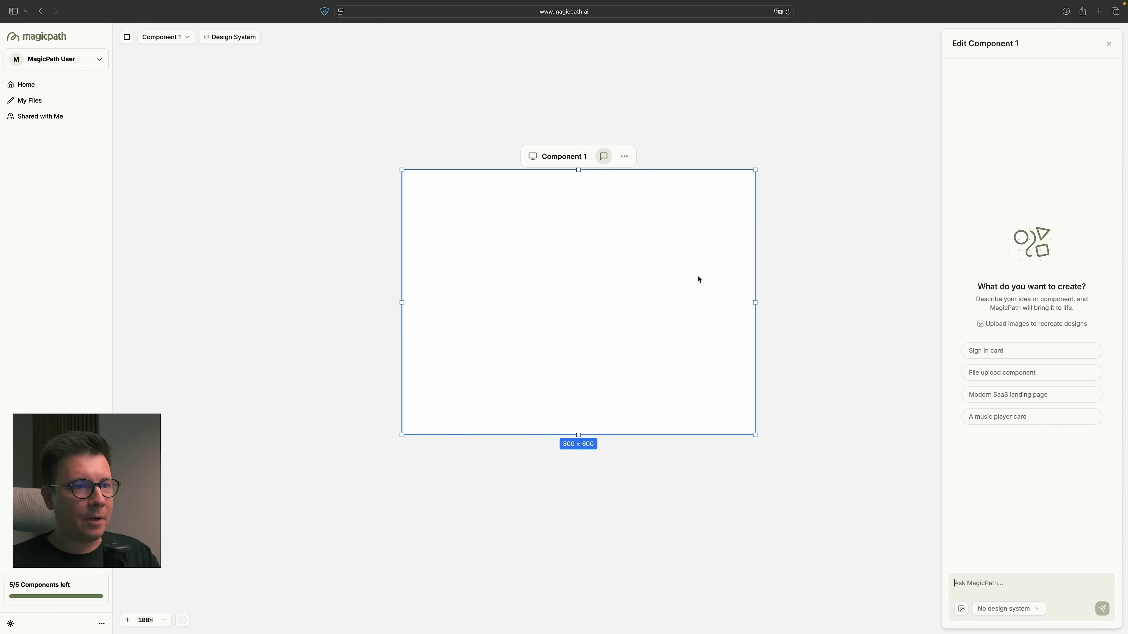
pyautogui.scroll(-5, 664, 247)
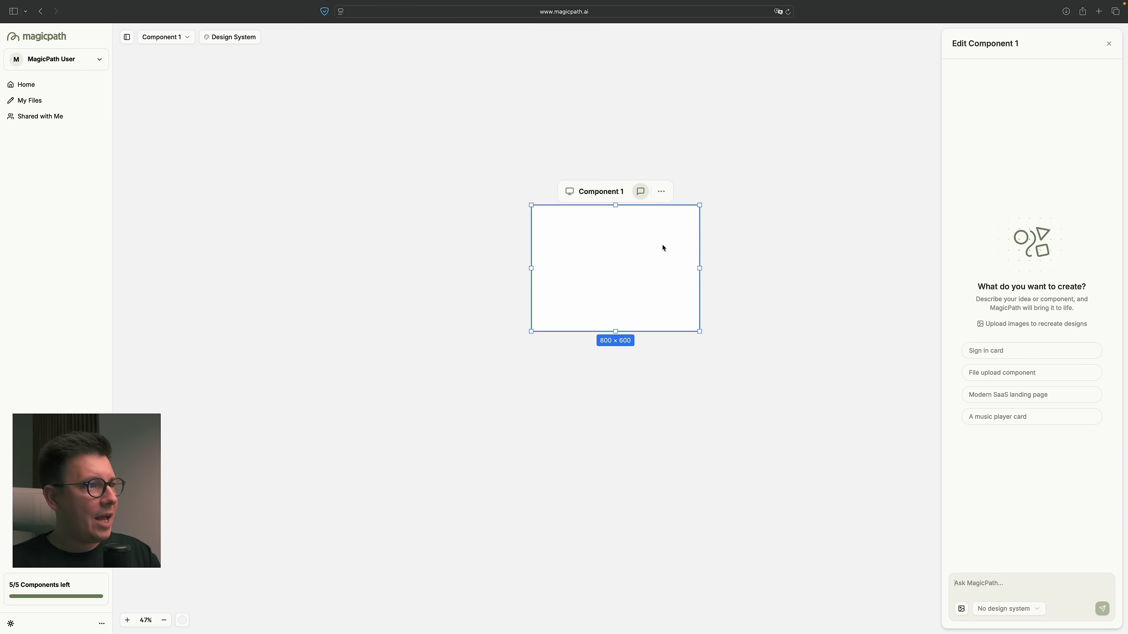
pyautogui.hscroll(3, 531, 262)
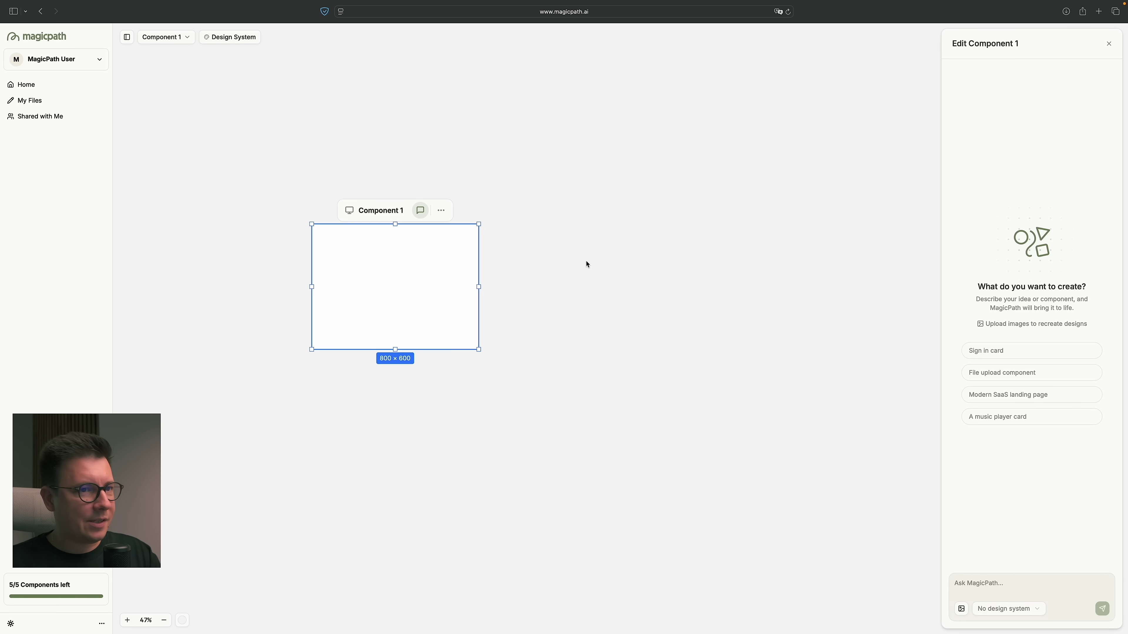
pyautogui.hscroll(-5, 586, 264)
pyautogui.scroll(-1, 586, 264)
pyautogui.hscroll(3, 586, 263)
pyautogui.hscroll(-2, 481, 161)
pyautogui.scroll(1, 481, 162)
pyautogui.hscroll(1, 416, 253)
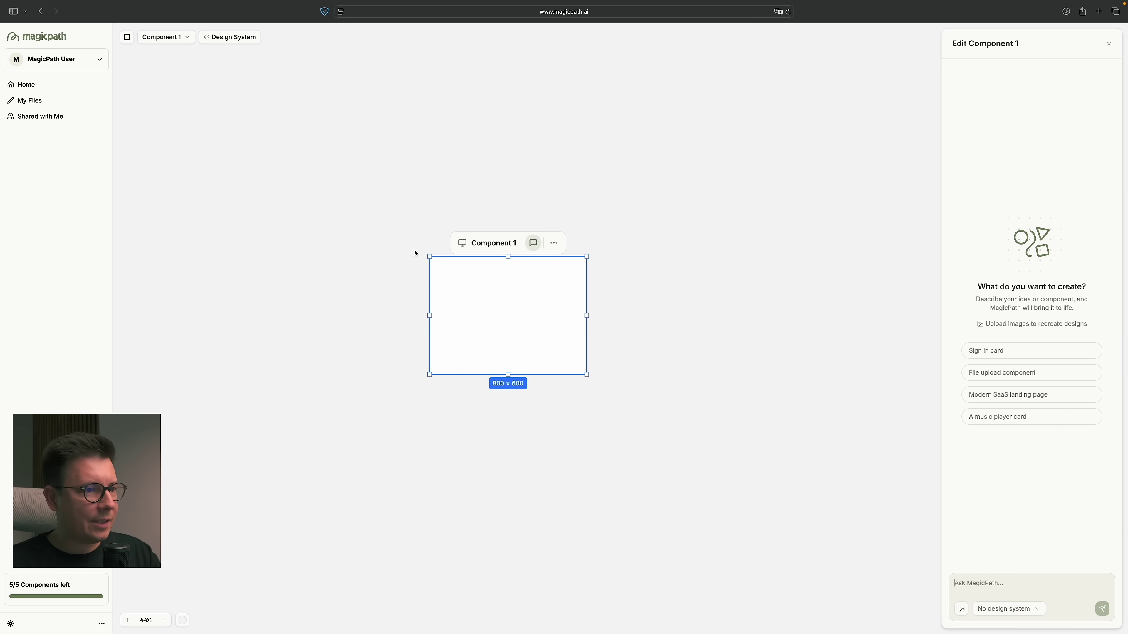
pyautogui.scroll(5, 433, 139)
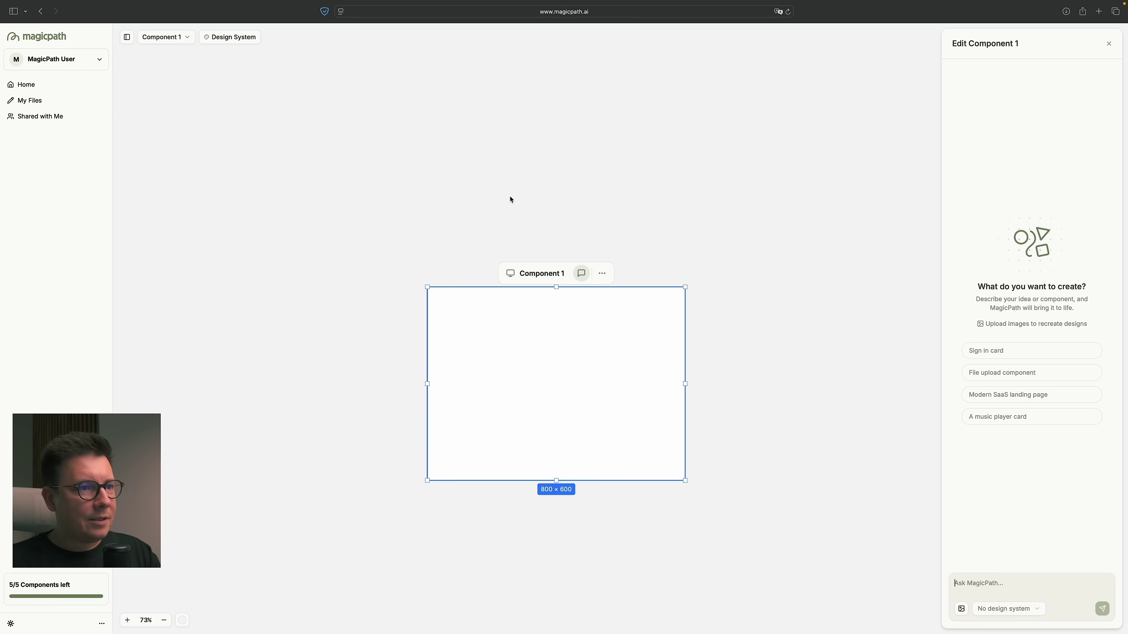
pyautogui.hscroll(2, 511, 200)
pyautogui.scroll(-3, 517, 201)
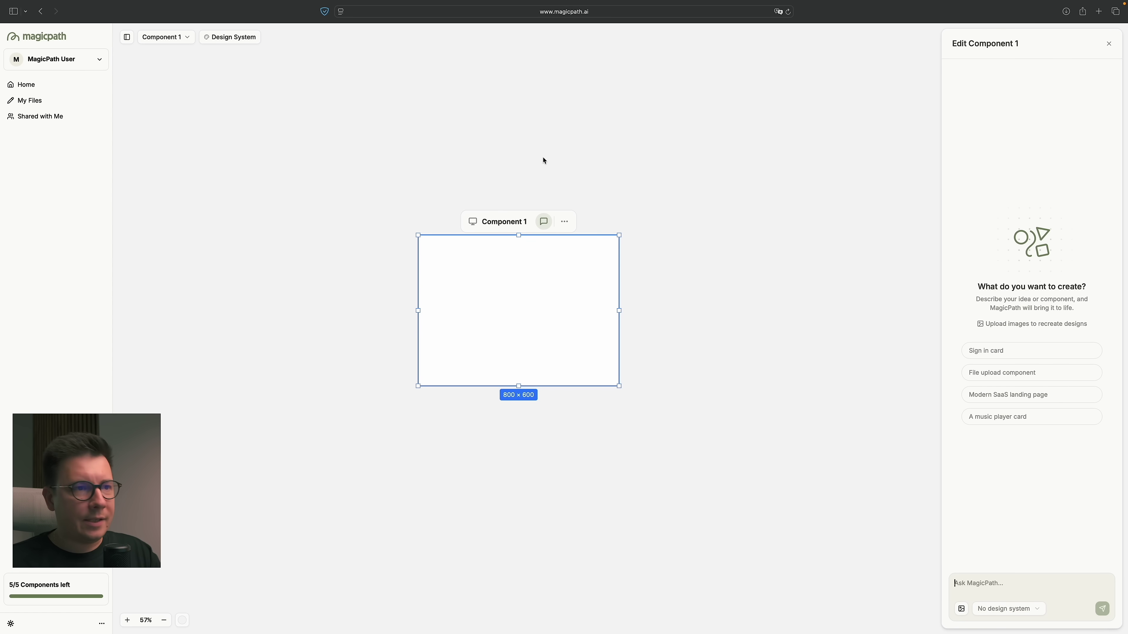
pyautogui.scroll(2, 555, 178)
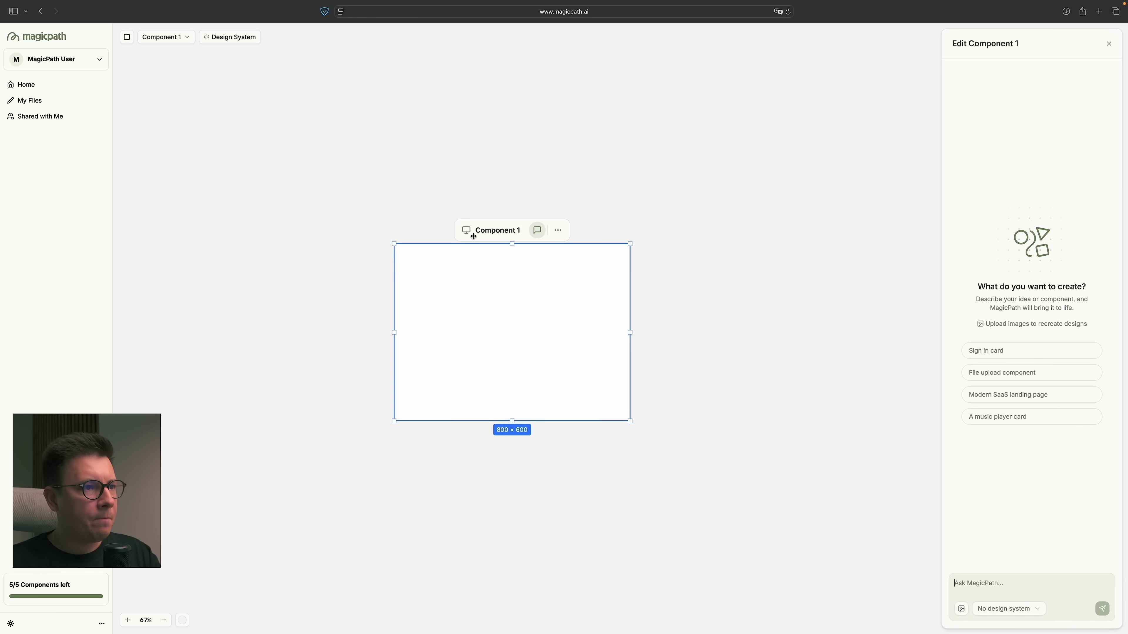
# Resize Component 1 to Tablet, then to the Browser preset, 1440 × 1024.
pyautogui.click(466, 230)
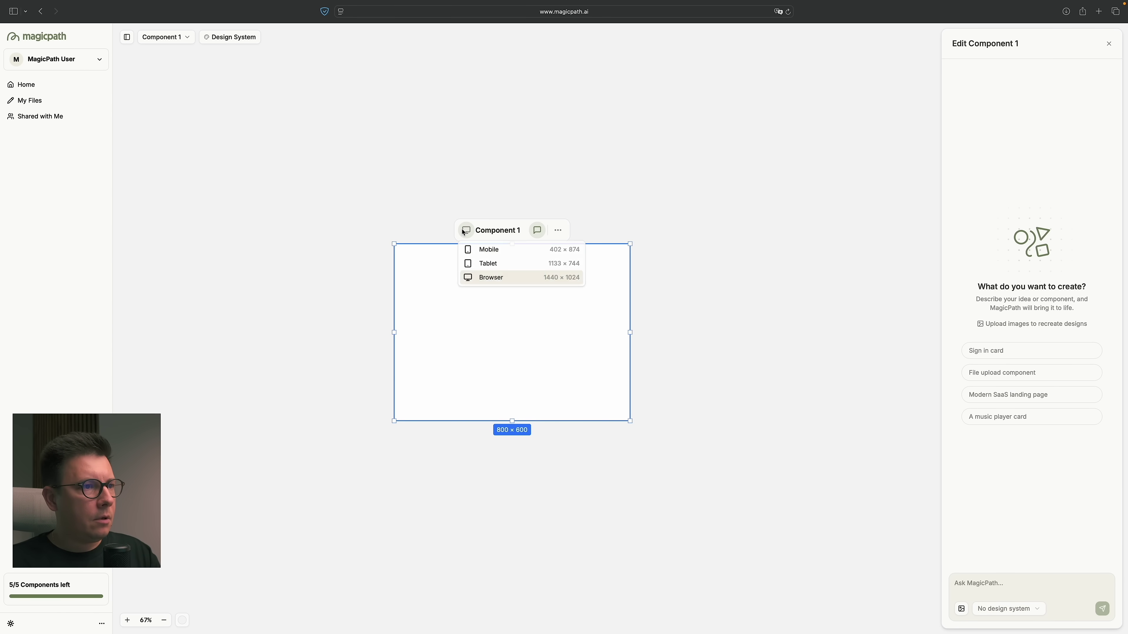
pyautogui.click(493, 263)
pyautogui.click(514, 230)
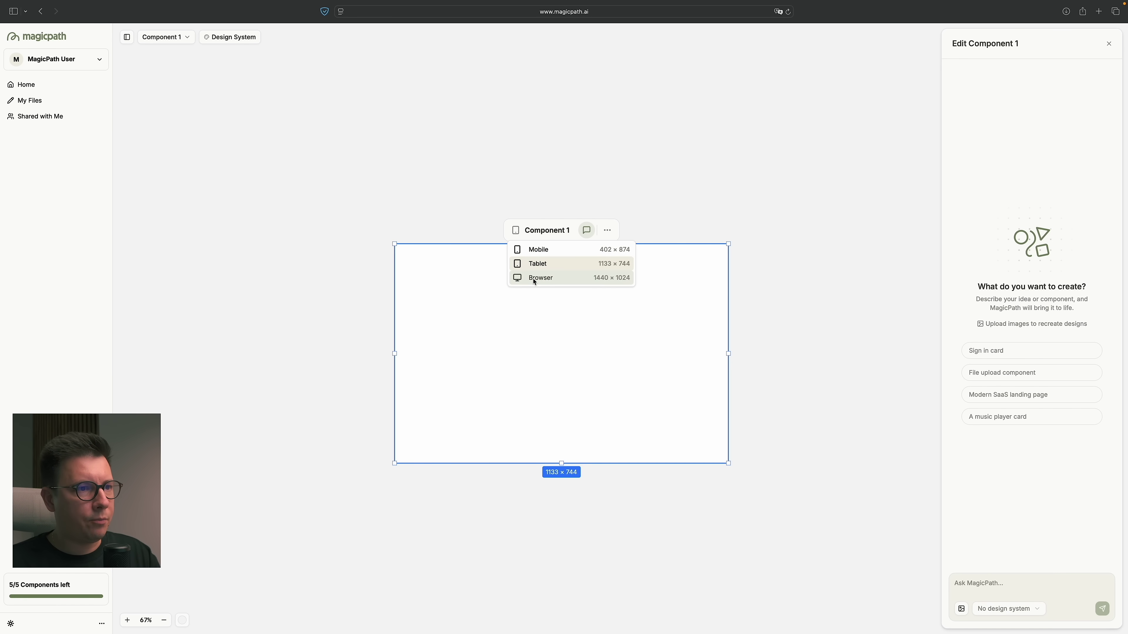
pyautogui.click(534, 280)
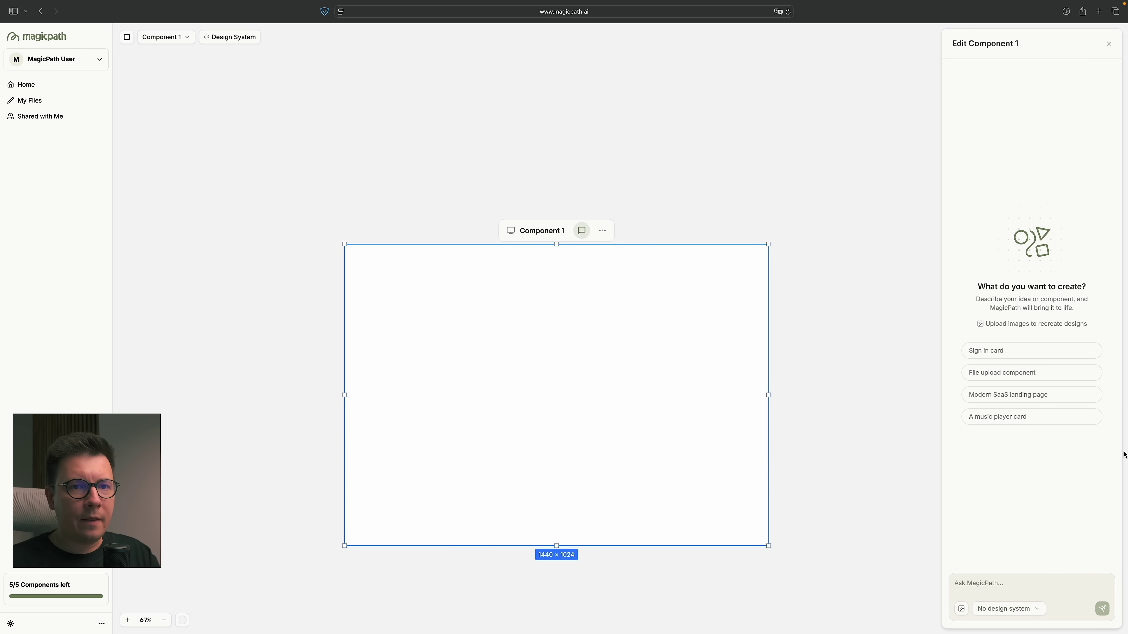
pyautogui.click(981, 582)
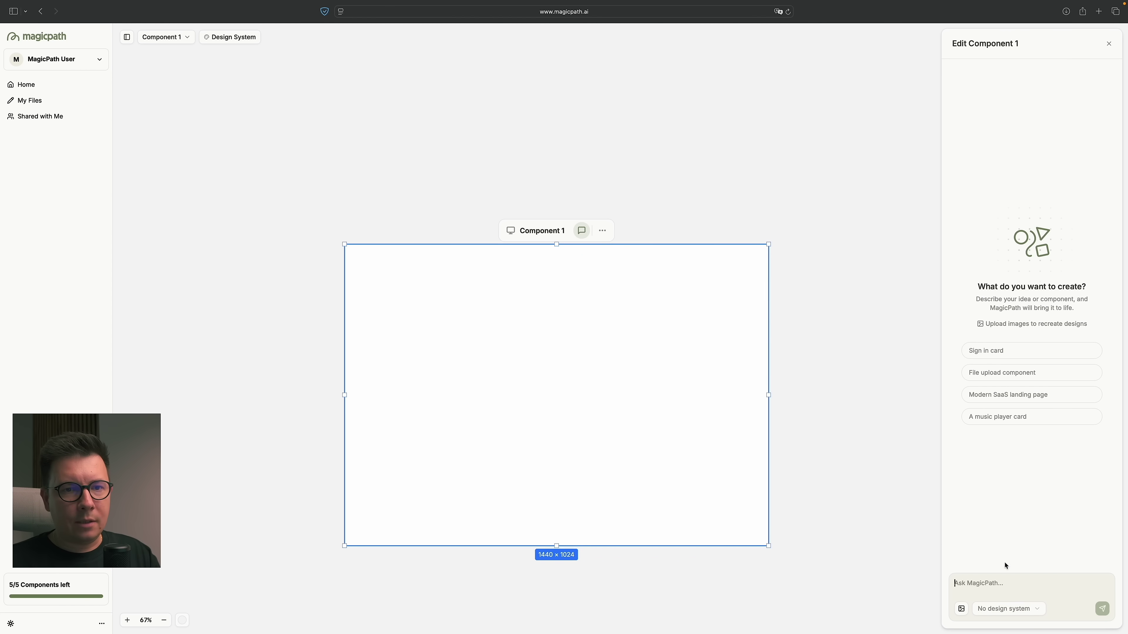
# Paste the prepared Food Tracker dashboard brief into the Ask MagicPath box.
pyautogui.click(996, 583)
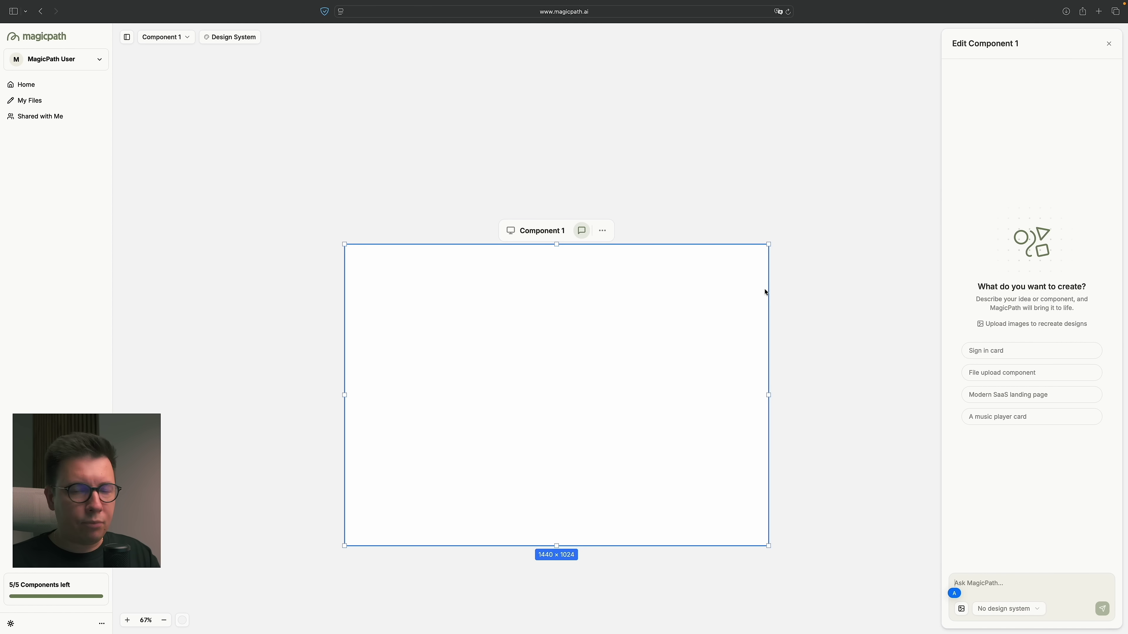
pyautogui.hscroll(-2, 773, 296)
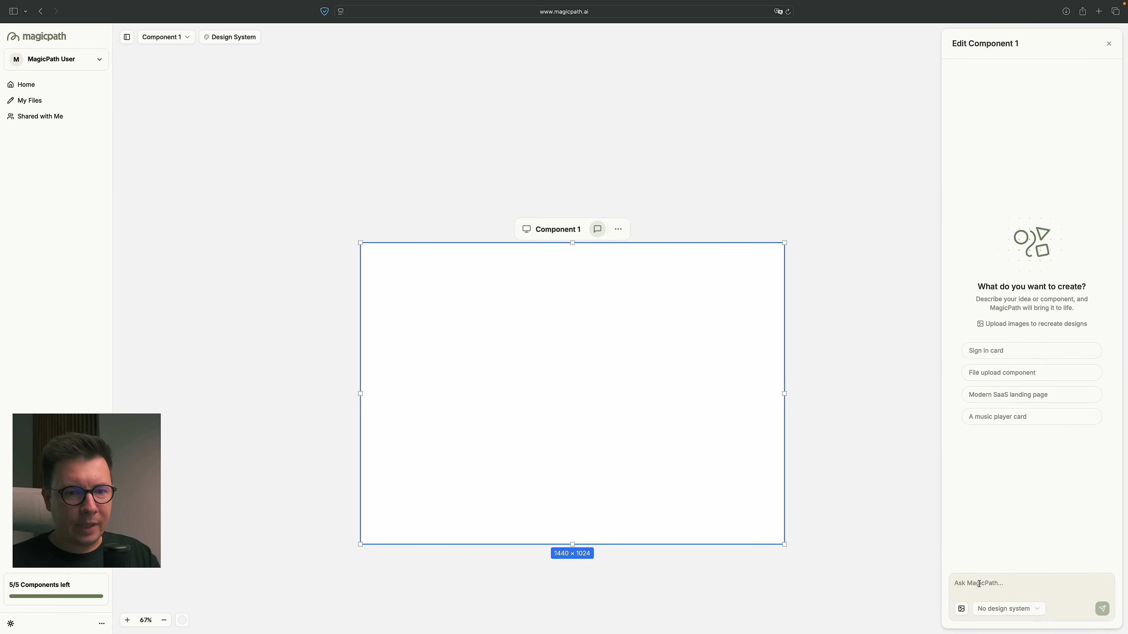
pyautogui.write('Accessibility (WCAG-compliant colors, keyboard navigation)')
pyautogui.scroll(10, 1003, 584)
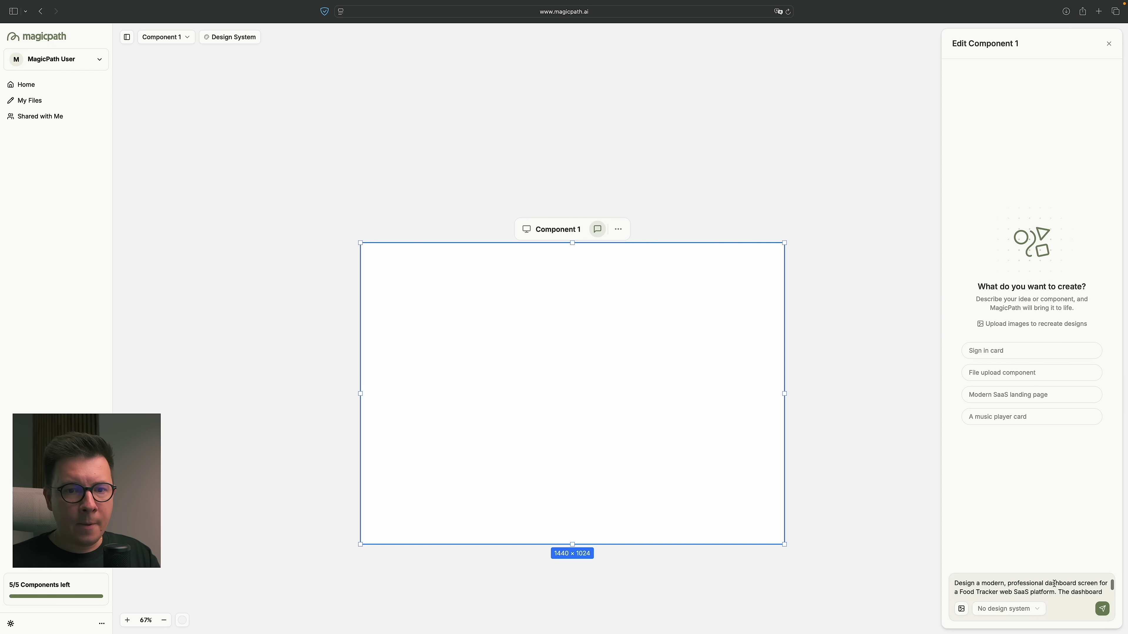
pyautogui.scroll(-3, 1052, 585)
pyautogui.scroll(3, 1035, 586)
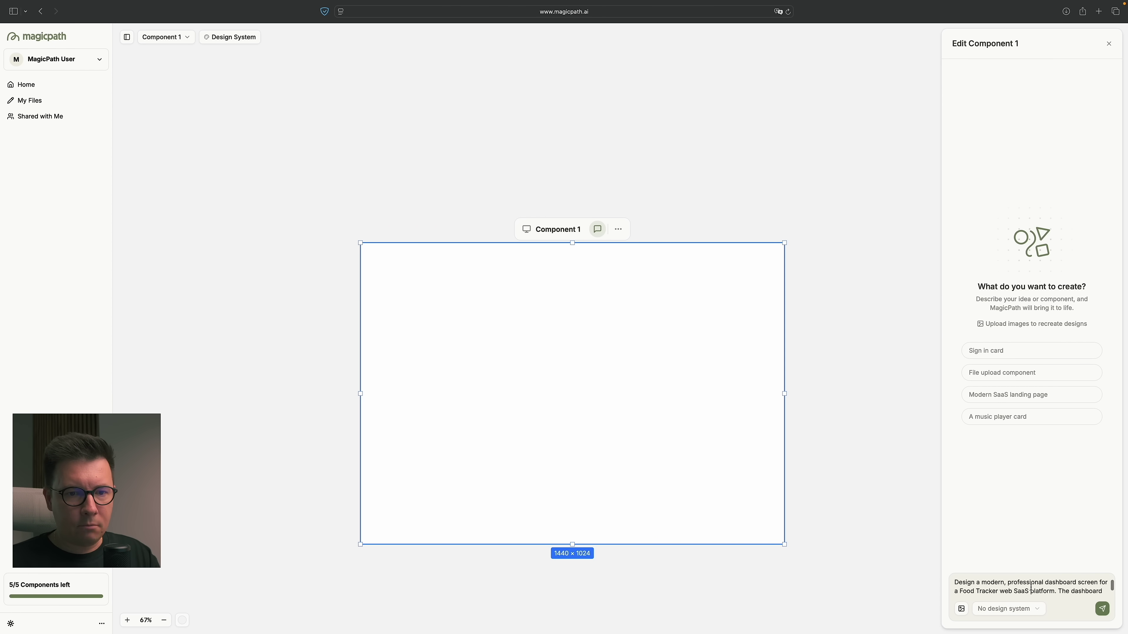
pyautogui.scroll(-2, 1031, 590)
pyautogui.scroll(1, 1033, 587)
pyautogui.scroll(-4, 1035, 586)
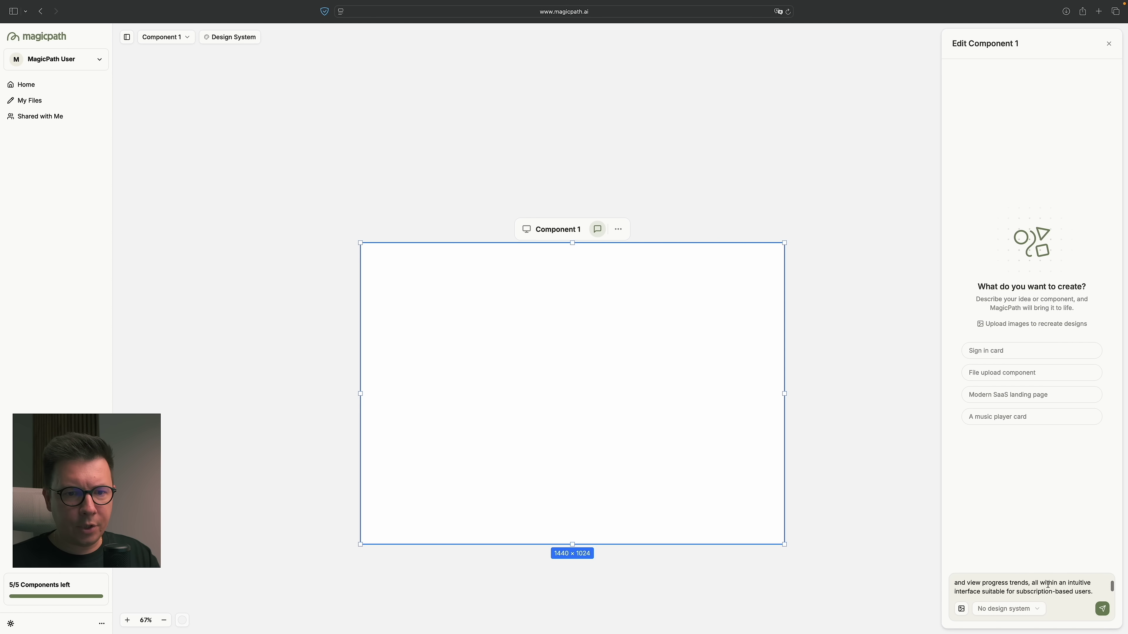
pyautogui.scroll(-3, 1043, 585)
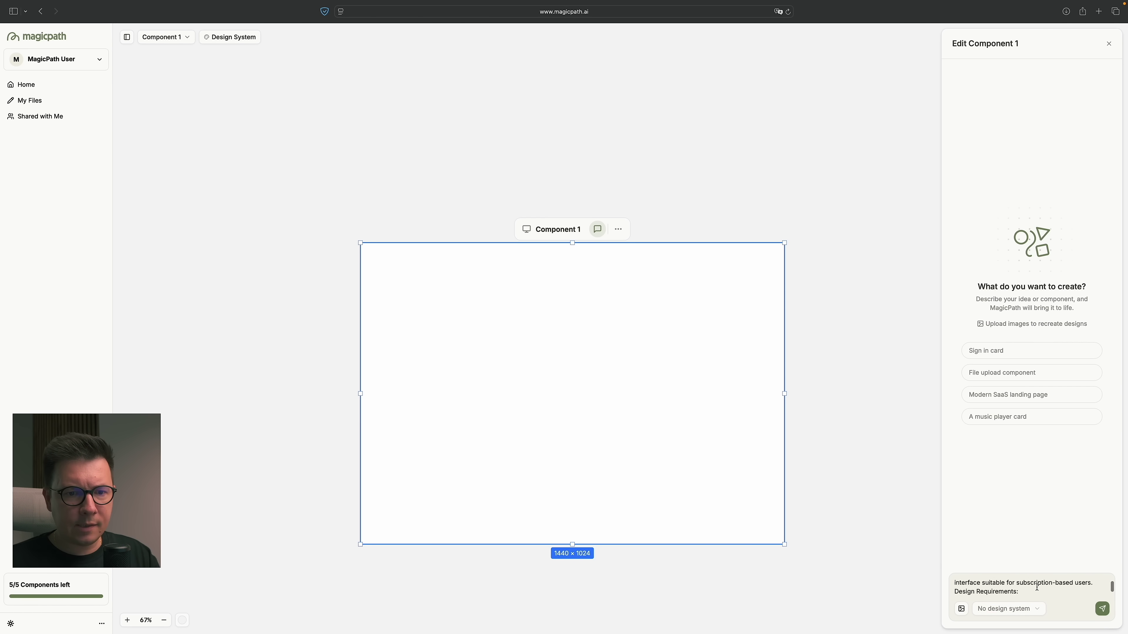
pyautogui.scroll(-3, 1021, 587)
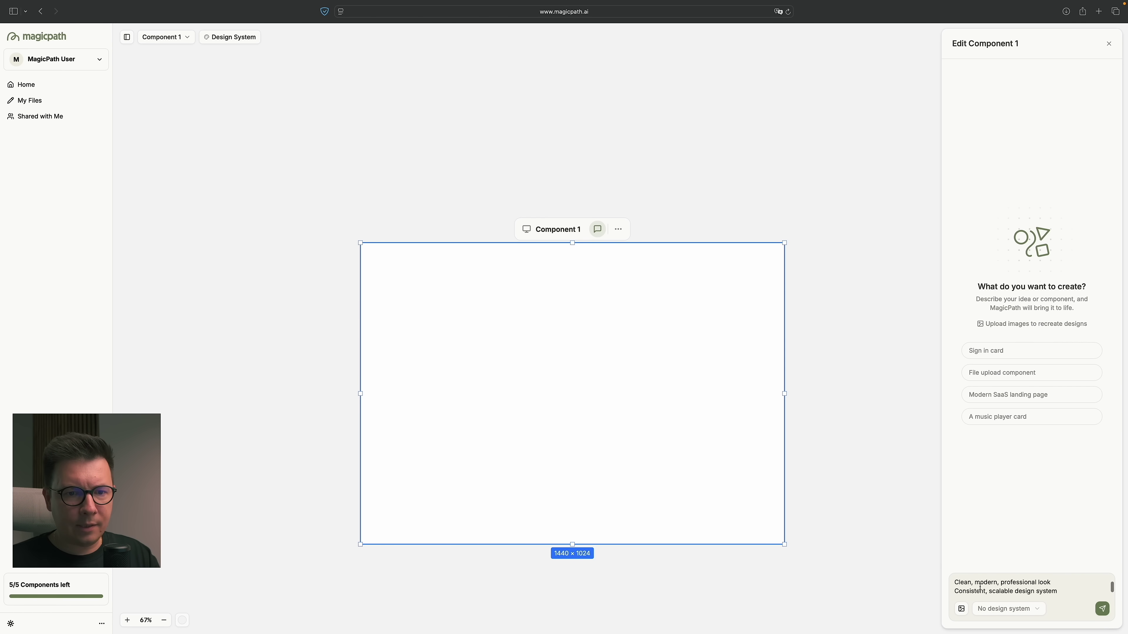
pyautogui.scroll(2, 1041, 586)
pyautogui.scroll(-2, 1026, 586)
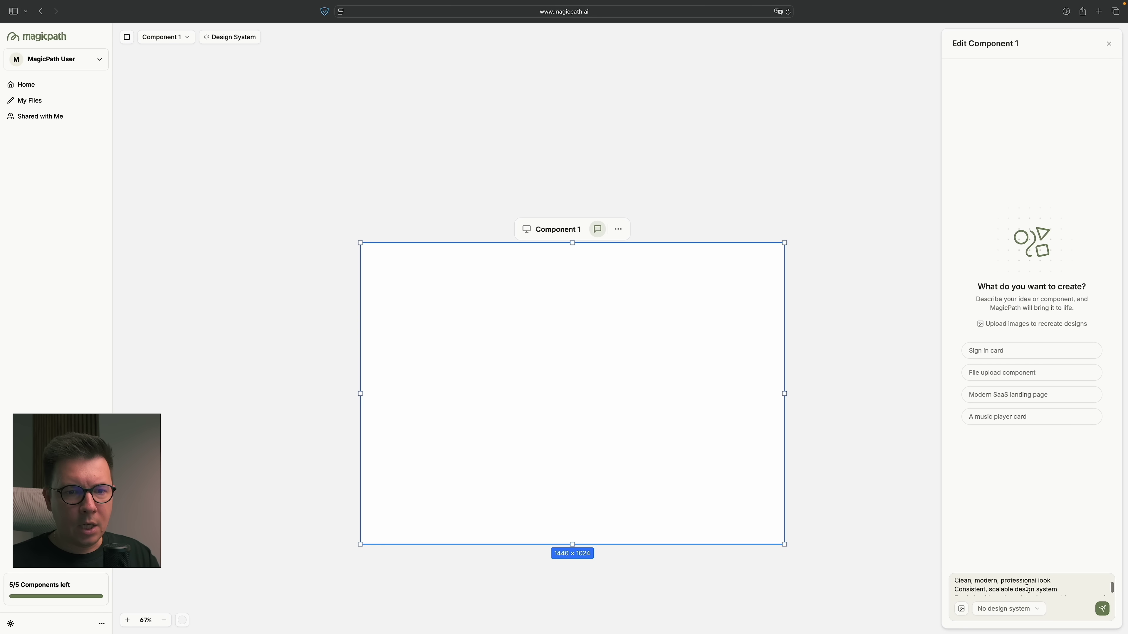
pyautogui.scroll(-1, 1030, 588)
pyautogui.scroll(-2, 1017, 588)
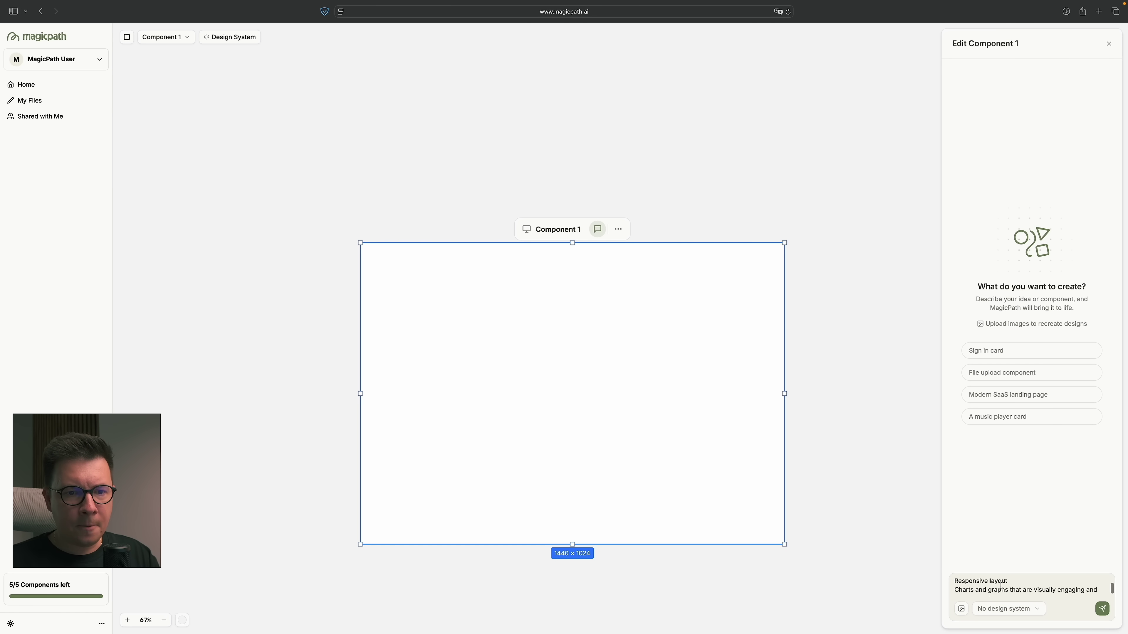
pyautogui.scroll(1, 1041, 582)
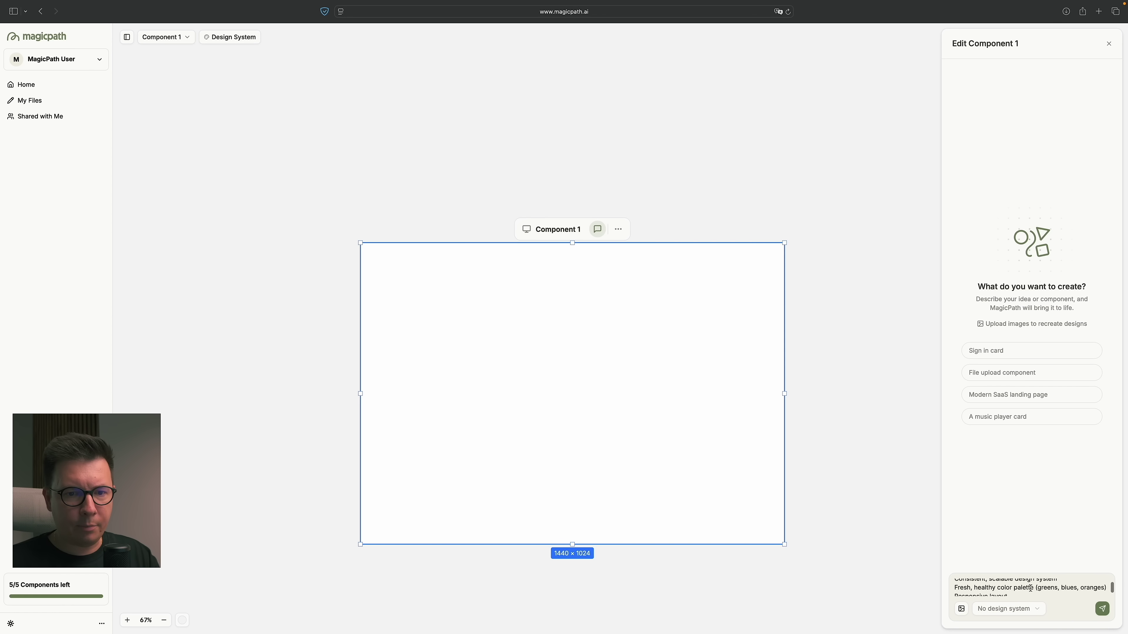
pyautogui.scroll(-2, 1065, 588)
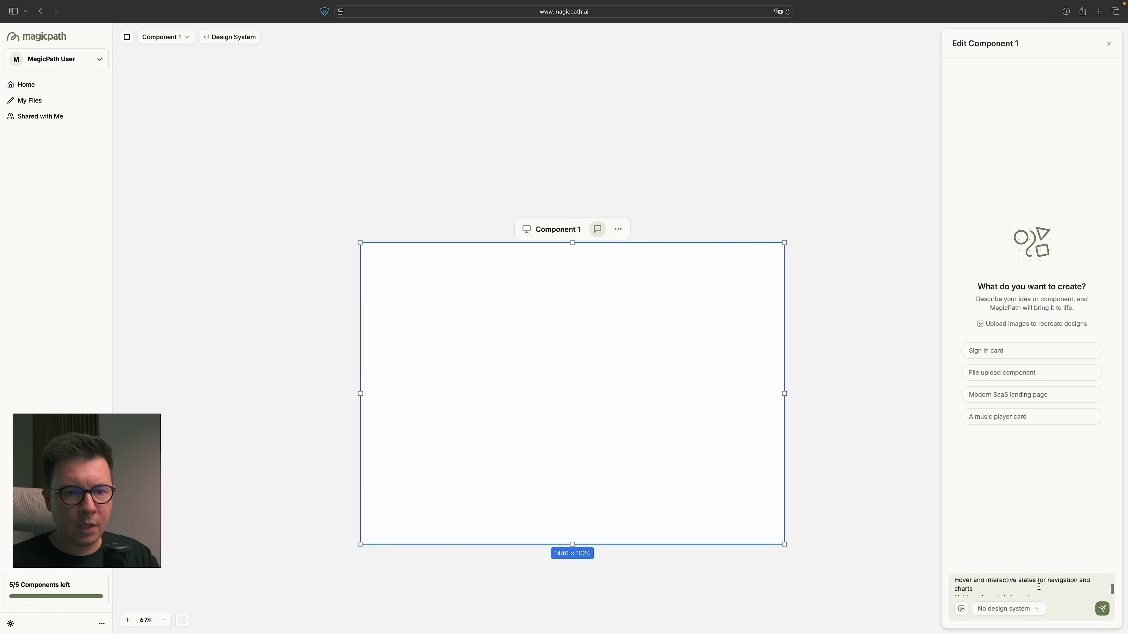
pyautogui.scroll(-5, 1039, 587)
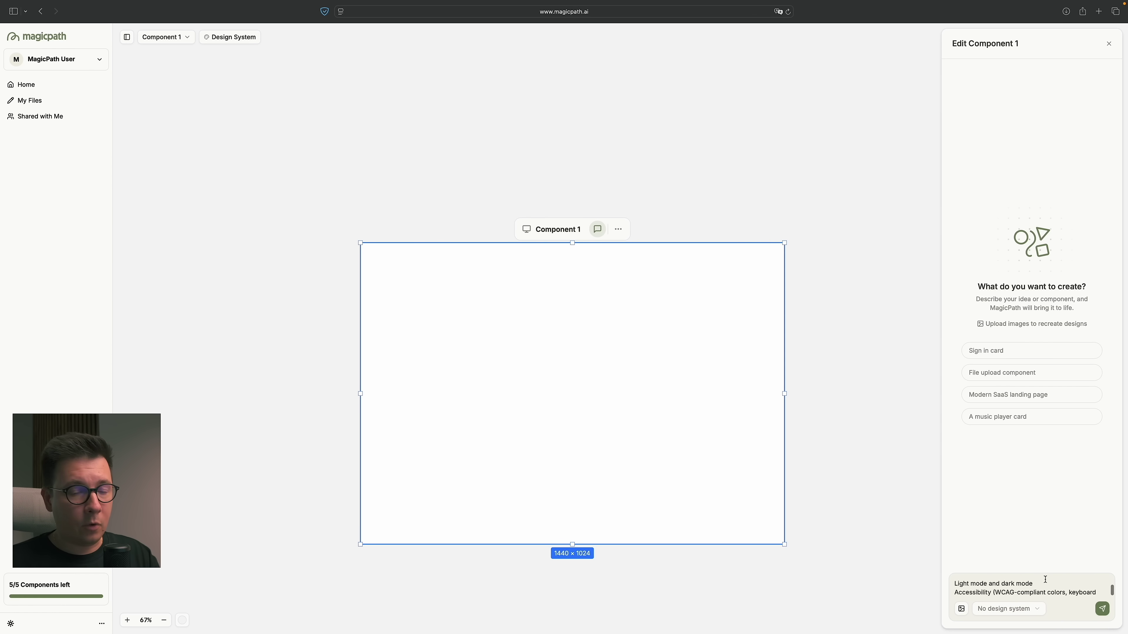
pyautogui.scroll(-2, 1046, 579)
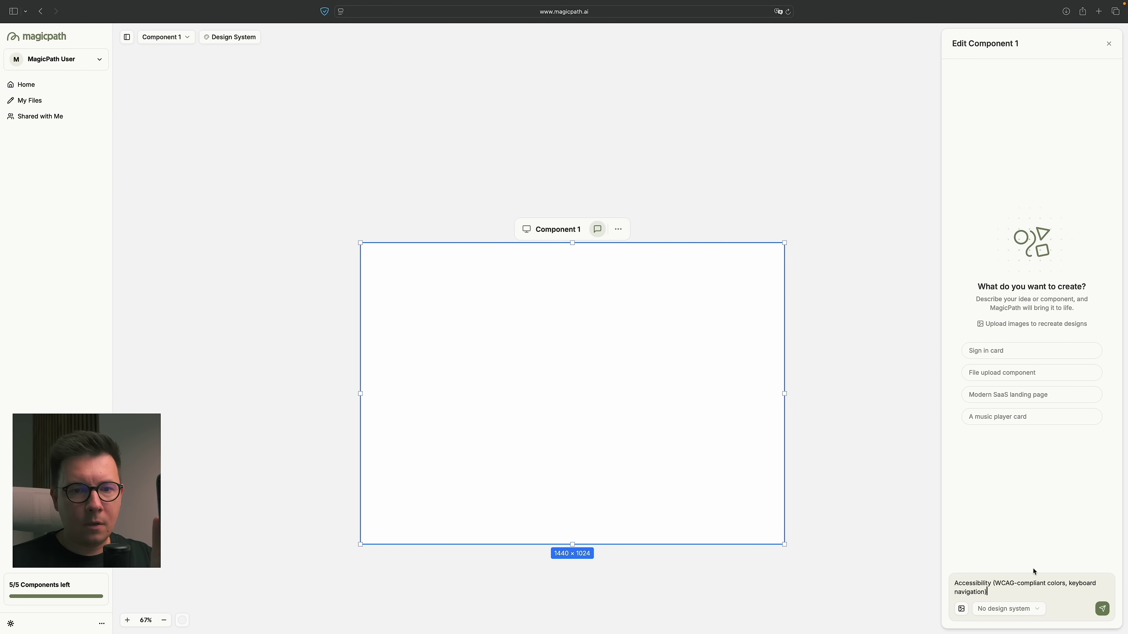
# Send the Food Tracker brief for generation, then deselect and zoom out the canvas.
pyautogui.click(1102, 609)
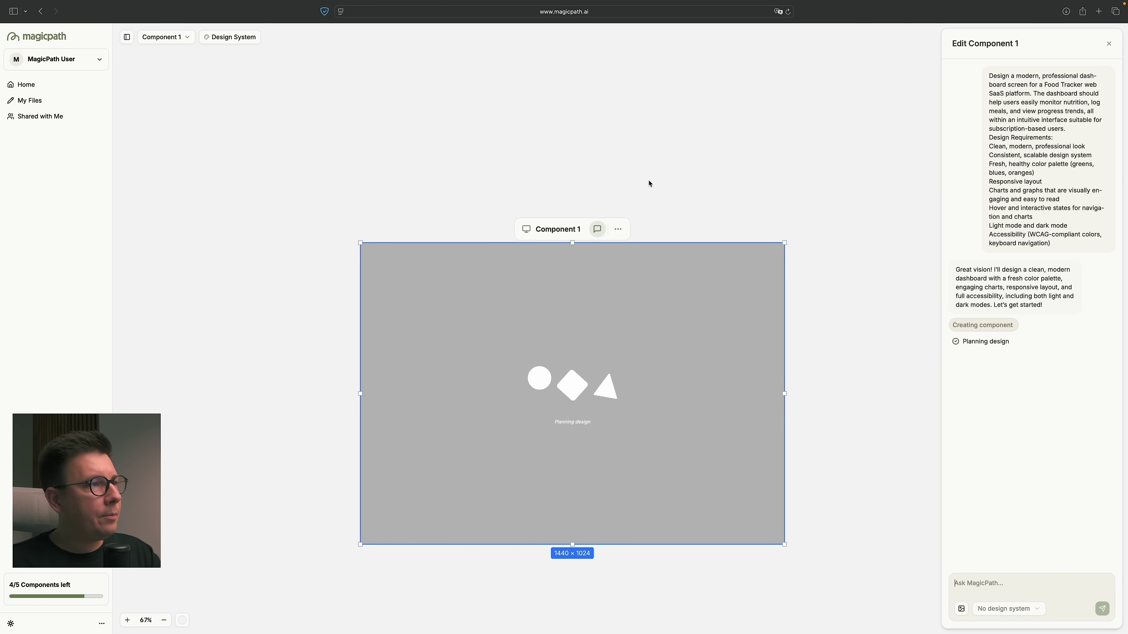
pyautogui.scroll(-3, 675, 164)
pyautogui.press('Escape')
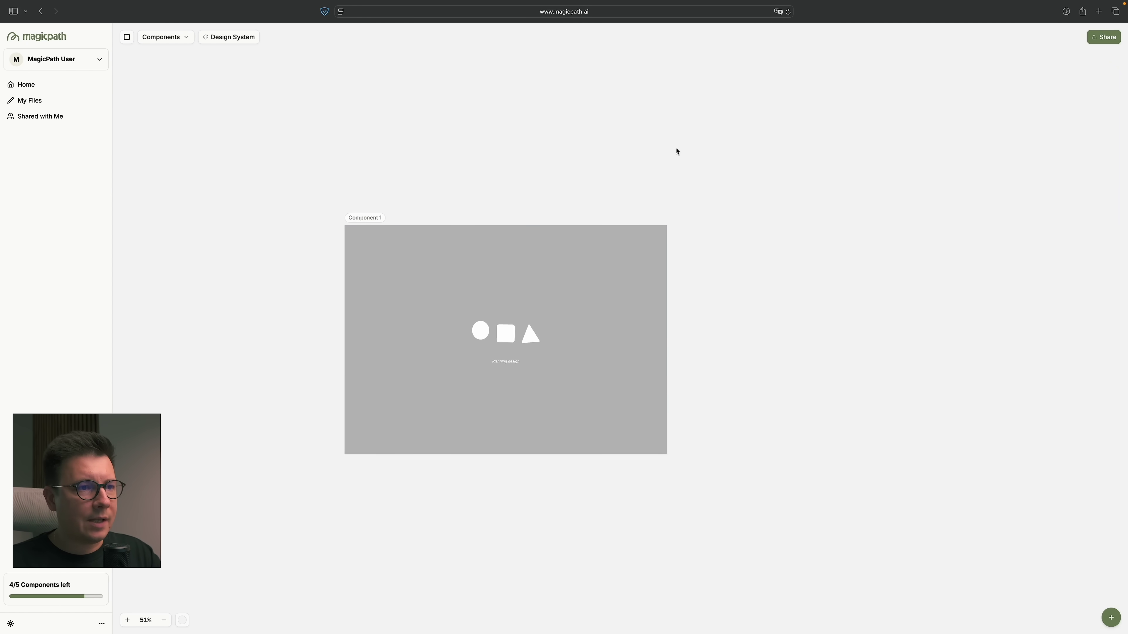
pyautogui.scroll(-3, 660, 154)
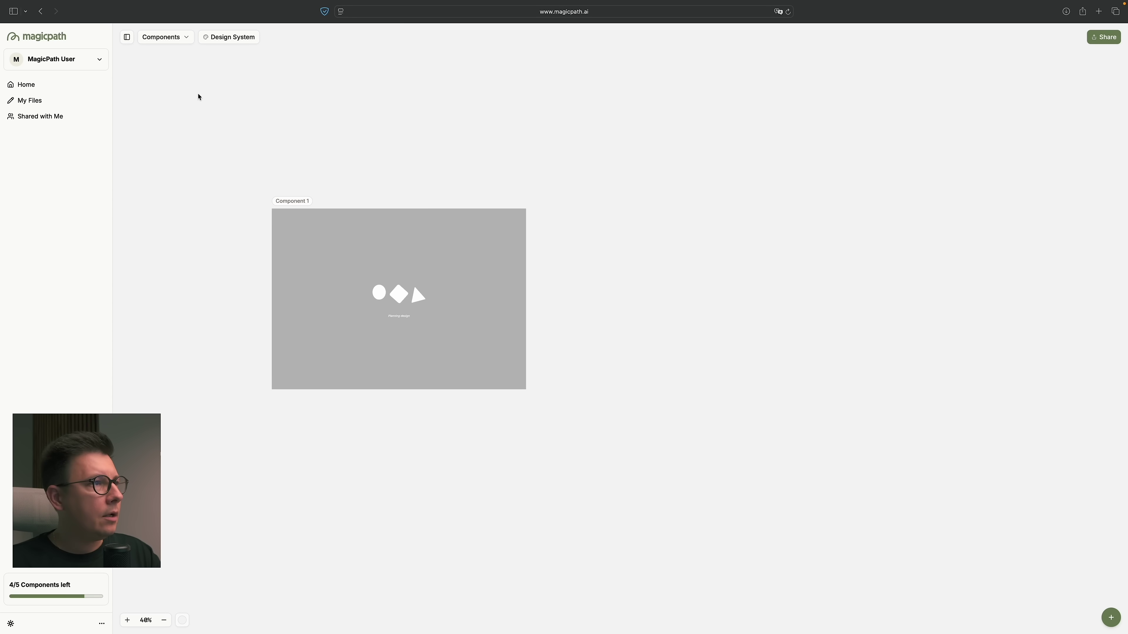
pyautogui.scroll(2, 631, 237)
# Add Component 2 beside Component 1 and size it to Browser, 1440 × 1024.
pyautogui.doubleClick(699, 265)
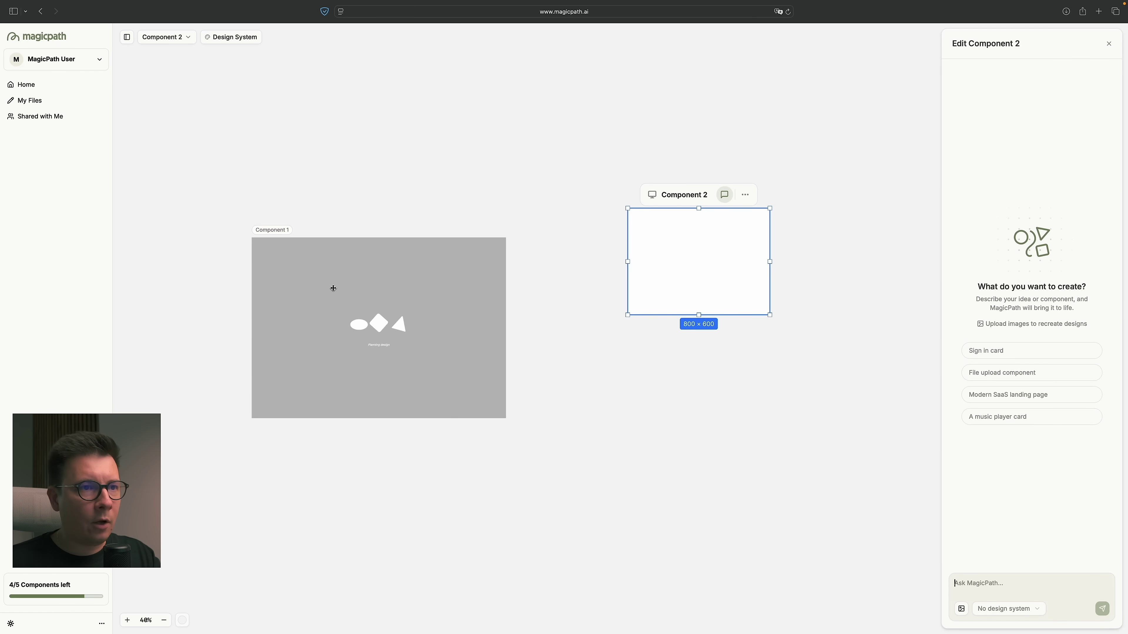
pyautogui.hscroll(2, 651, 212)
pyautogui.scroll(3, 659, 197)
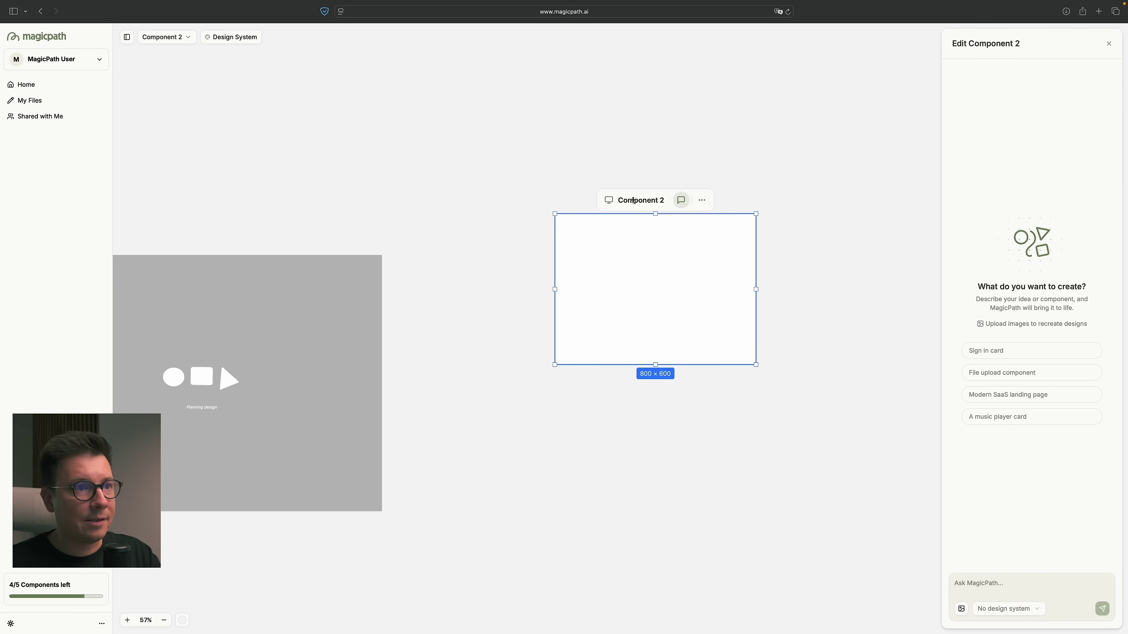
pyautogui.click(609, 200)
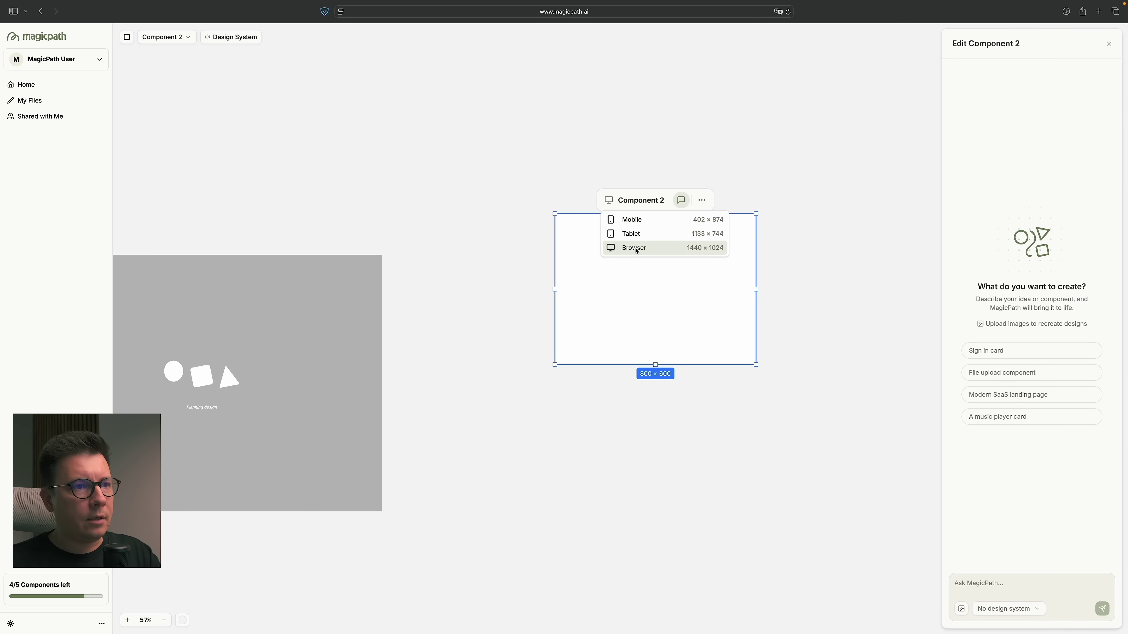
pyautogui.click(624, 247)
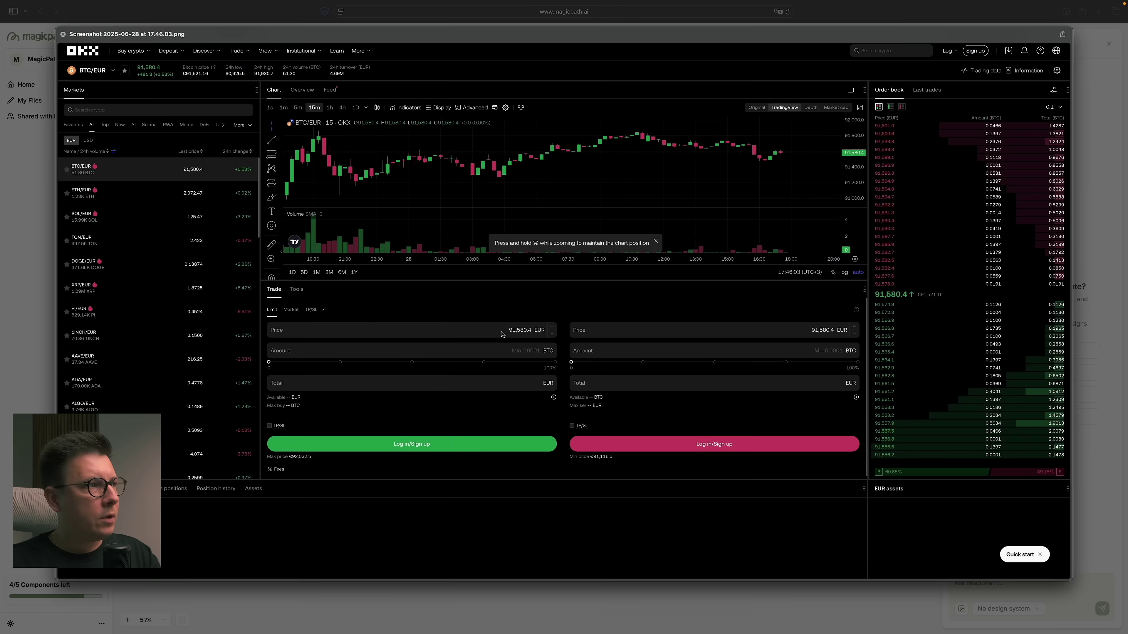
# Preview and upload the trading-app screenshot as a reference image.
pyautogui.press('space')
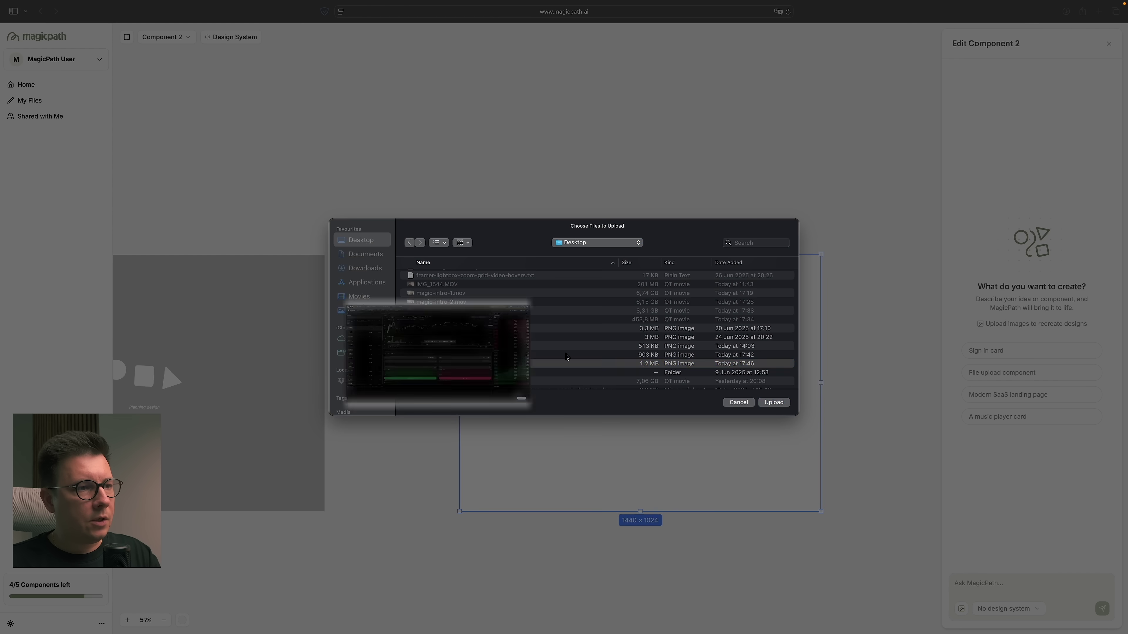
pyautogui.press('space')
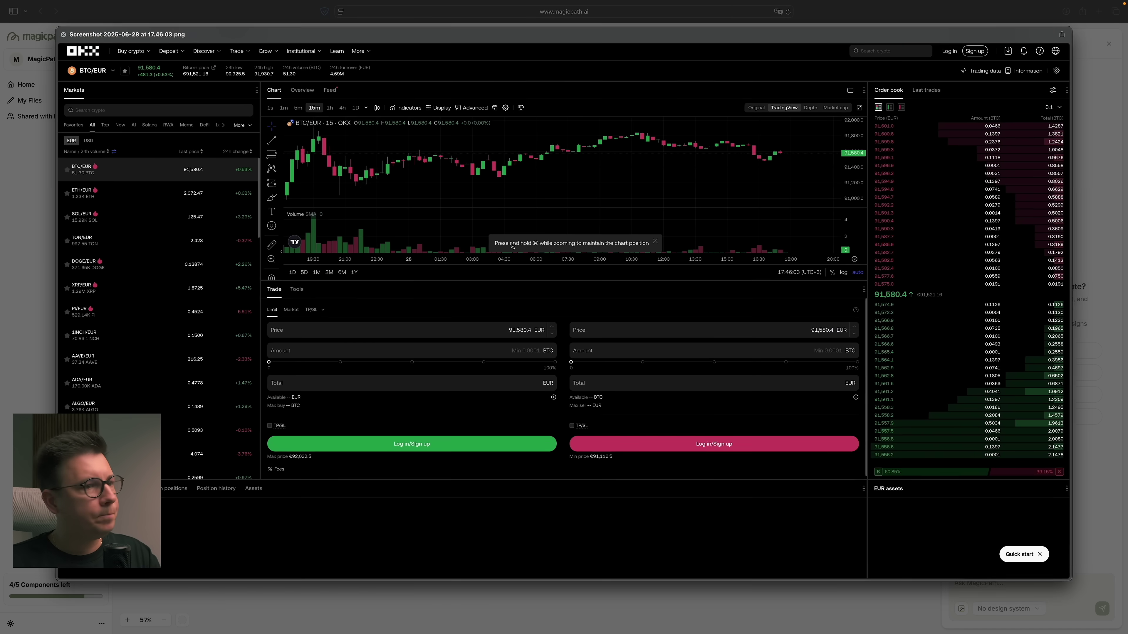
pyautogui.press('space')
pyautogui.click(781, 404)
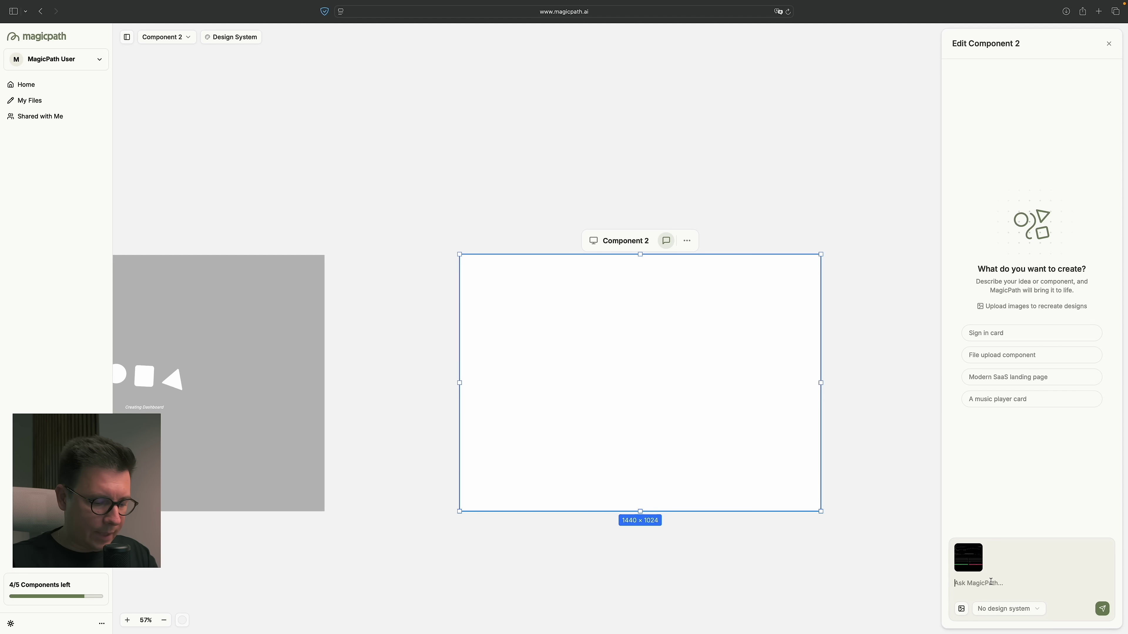
# Send the prompt 'create a crypto trading dashboard, use reference provided.' and deselect Component 2.
pyautogui.write('create a crypto trading dashboard')
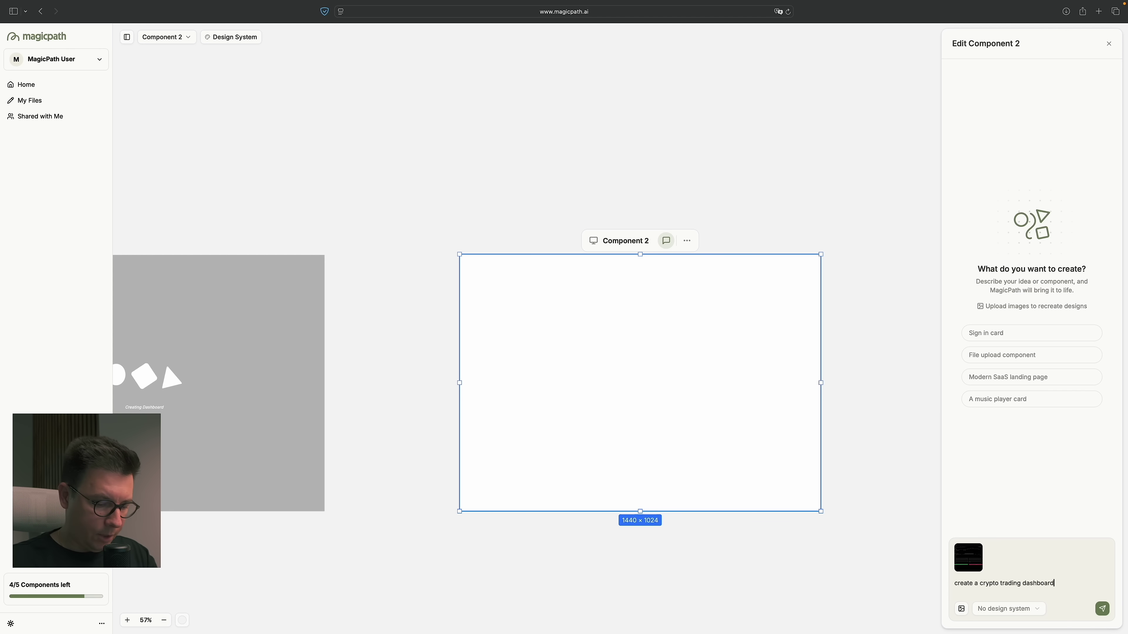
pyautogui.write(', use r')
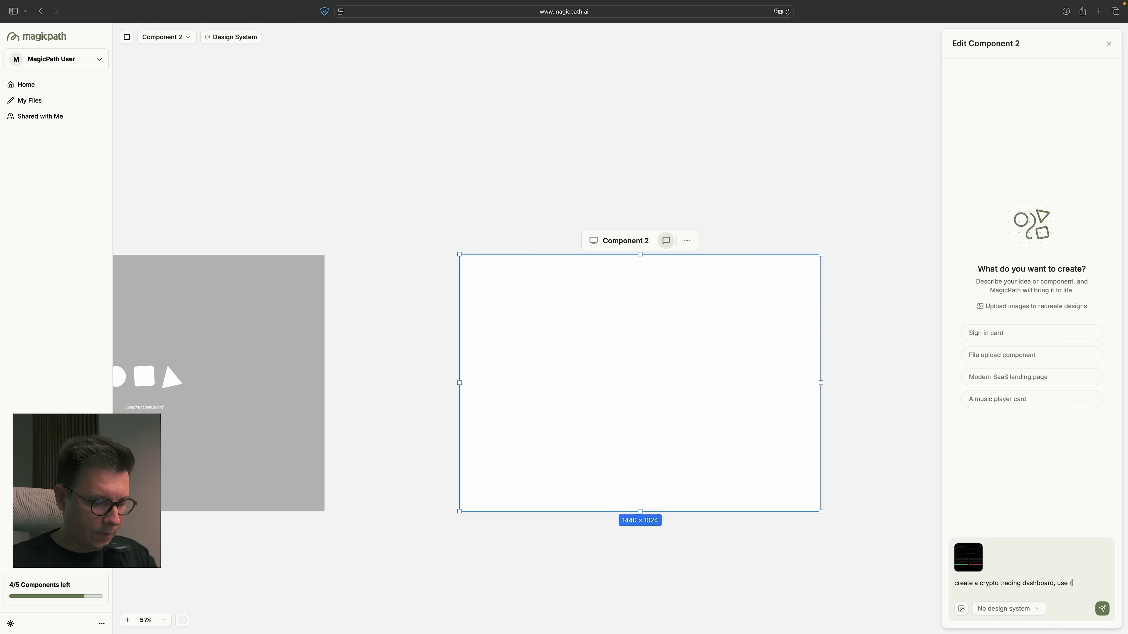
pyautogui.write('eference provided.')
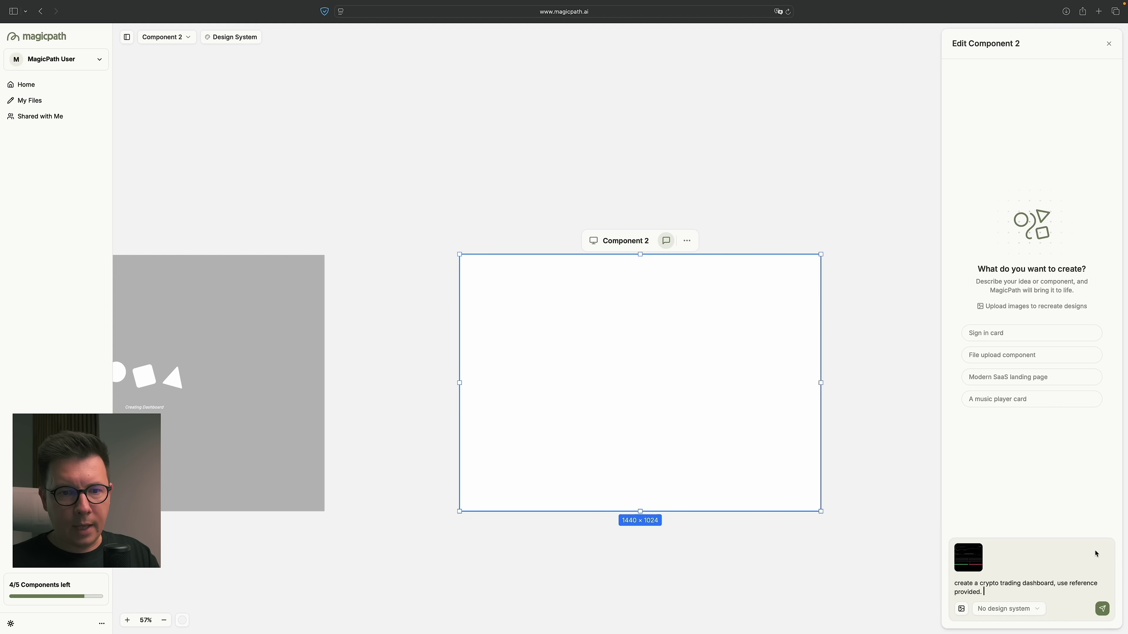
pyautogui.click(1101, 609)
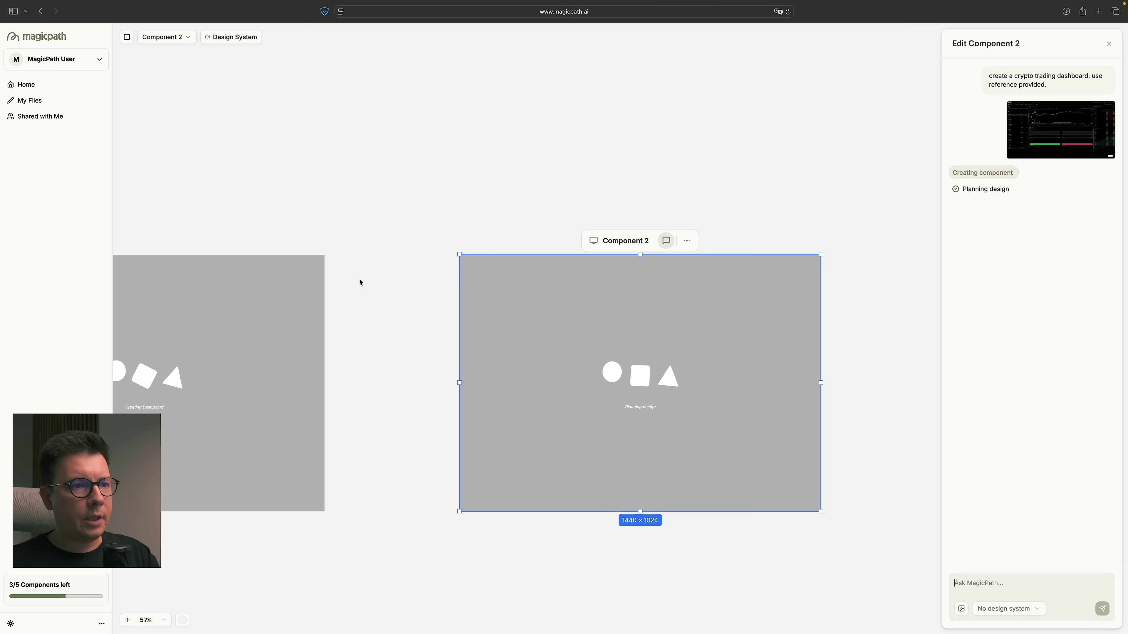
pyautogui.scroll(-2, 430, 151)
pyautogui.hscroll(-3, 433, 154)
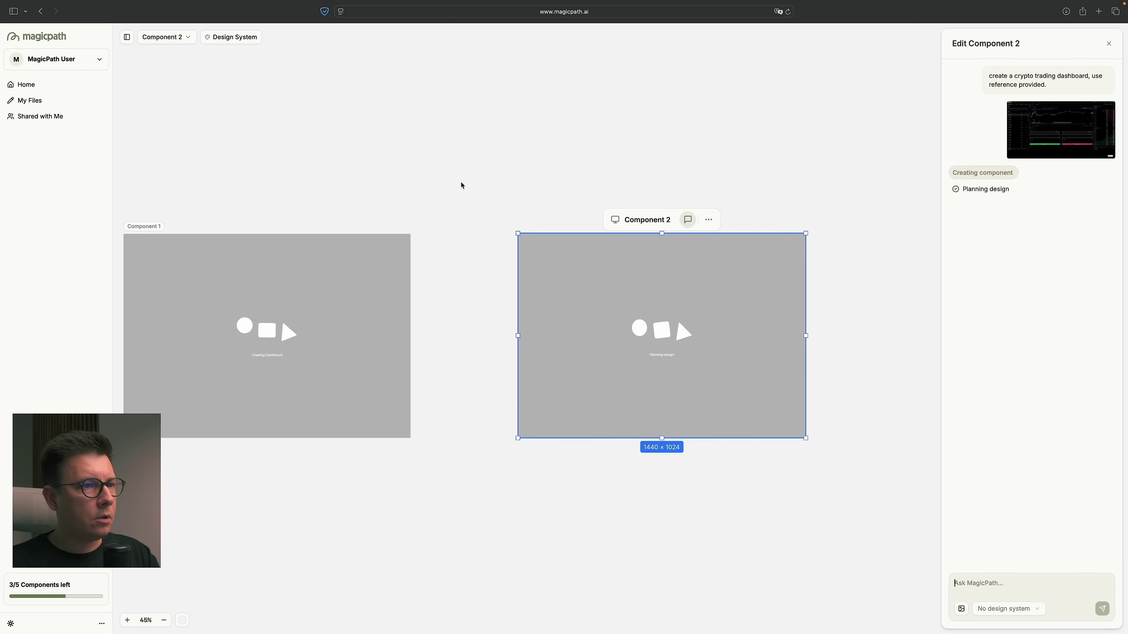
pyautogui.hscroll(-3, 453, 173)
pyautogui.click(584, 153)
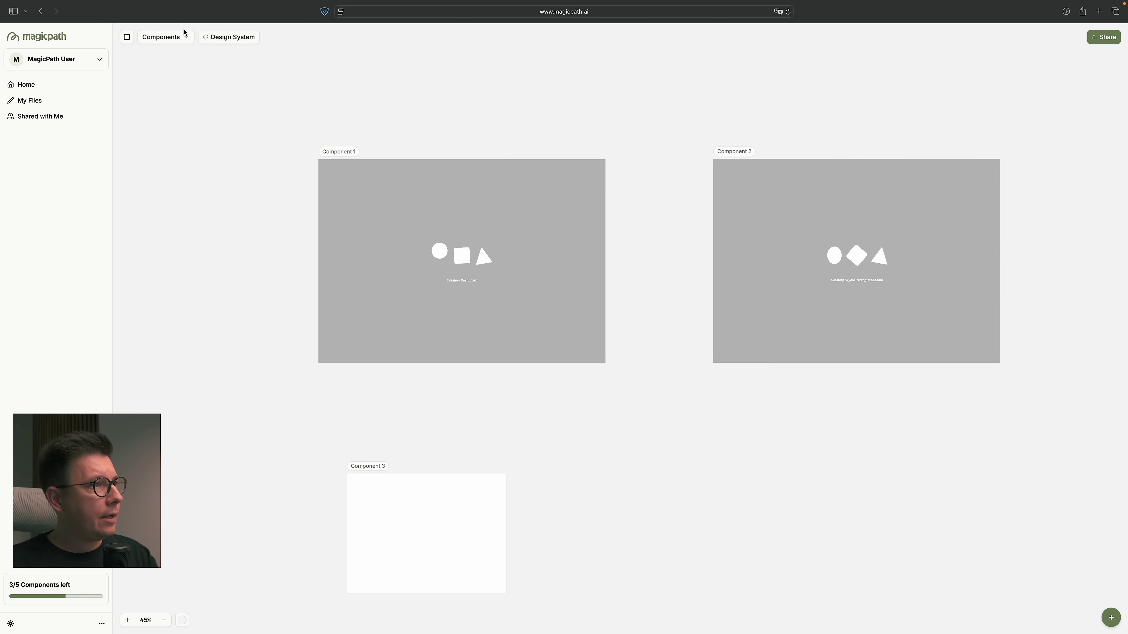
pyautogui.click(229, 39)
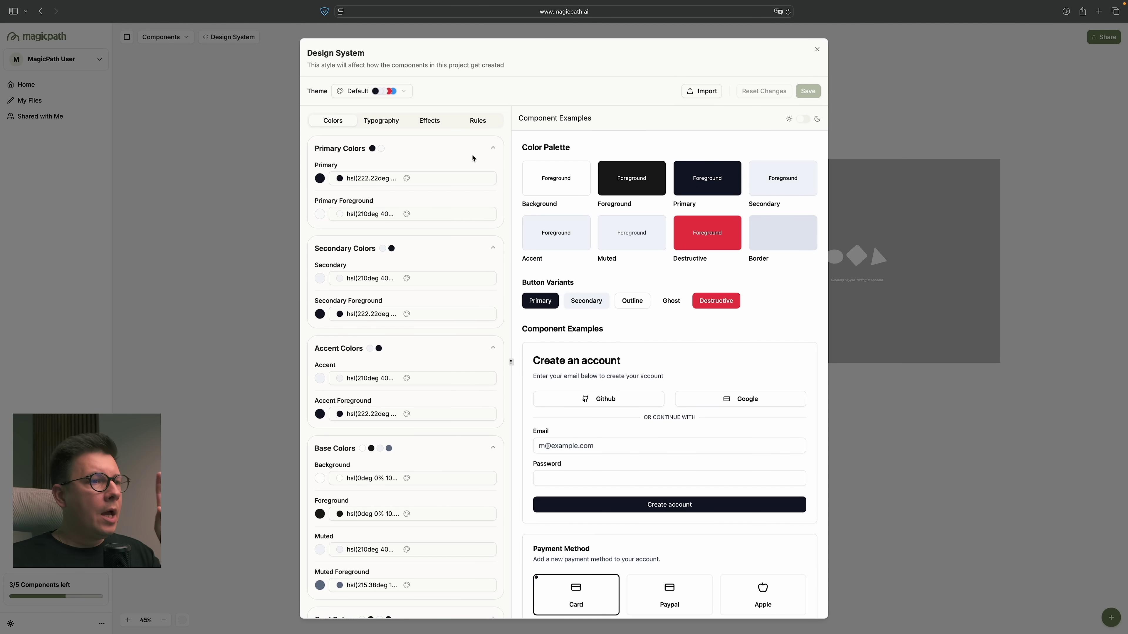
# Try the OpenAI and Claude theme presets, then settle on Airbnb.
pyautogui.click(403, 91)
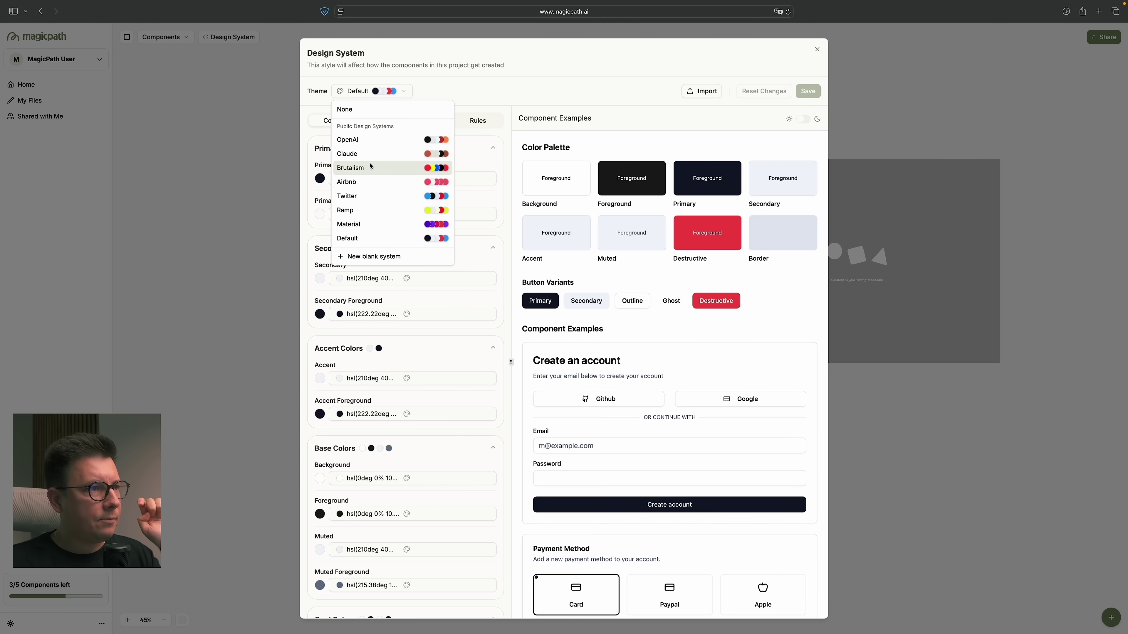
pyautogui.click(370, 140)
pyautogui.click(401, 93)
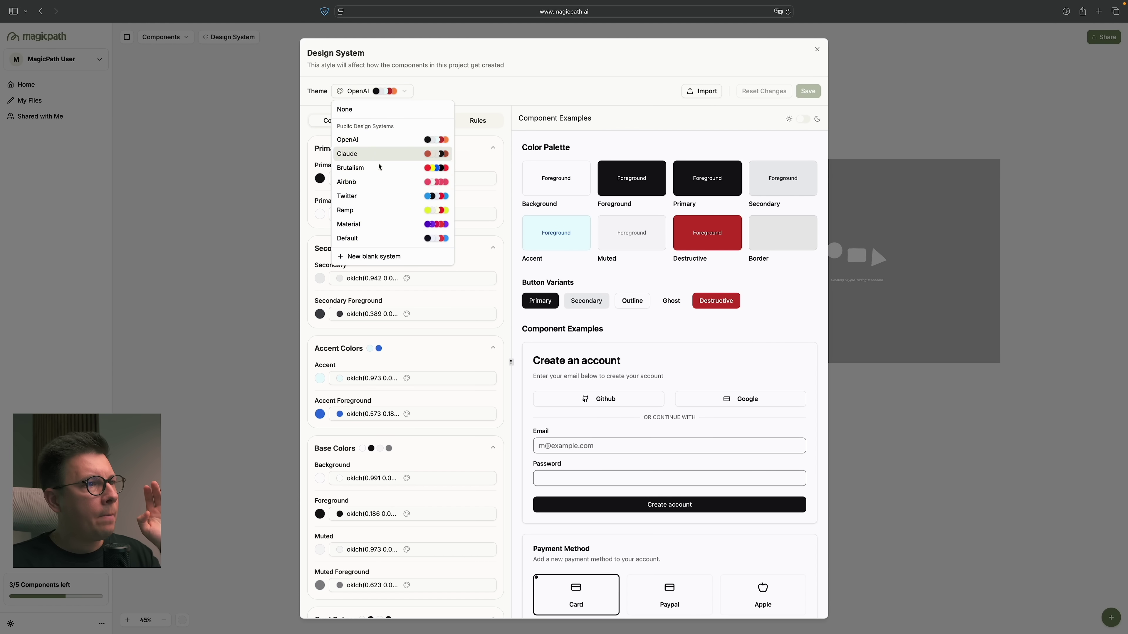
pyautogui.click(362, 160)
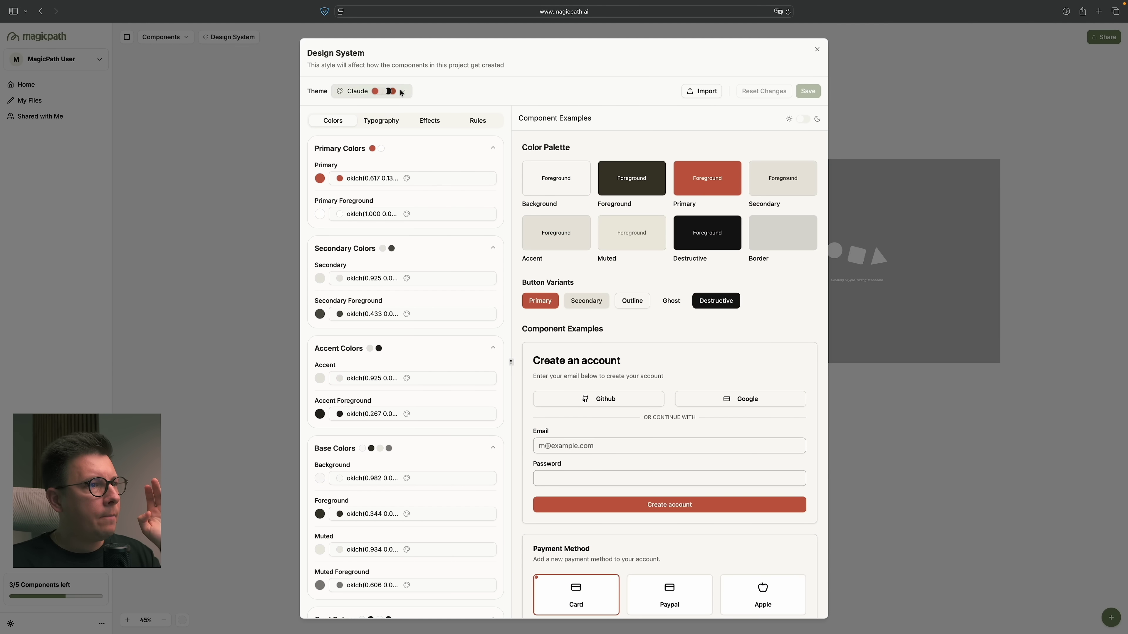
pyautogui.click(369, 91)
pyautogui.click(360, 182)
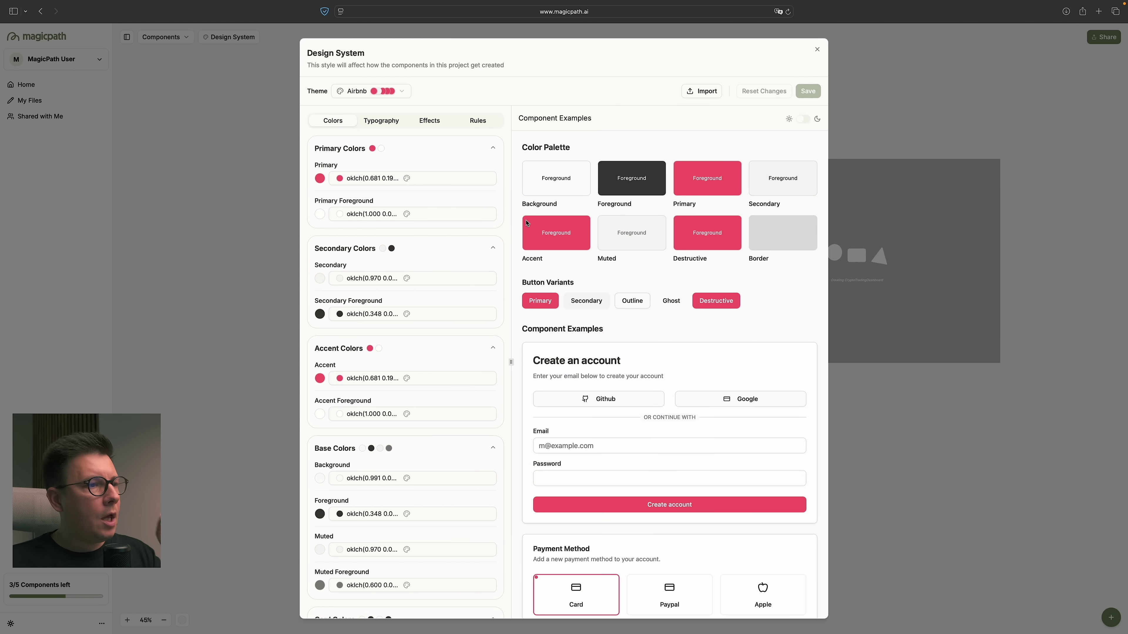
pyautogui.scroll(-5, 482, 362)
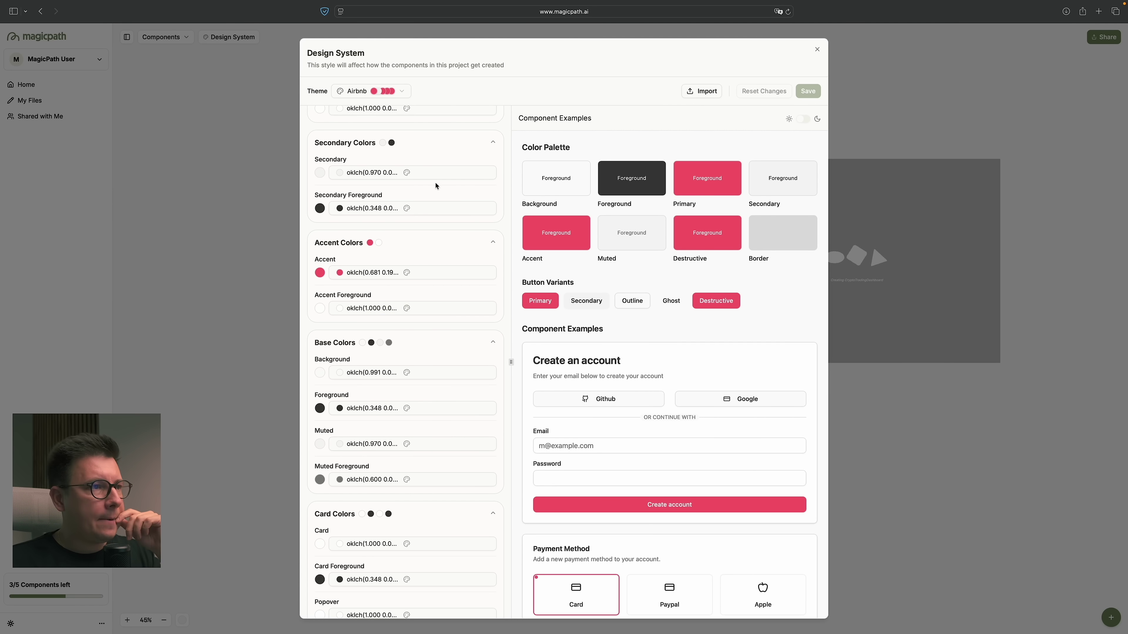
pyautogui.scroll(5, 433, 200)
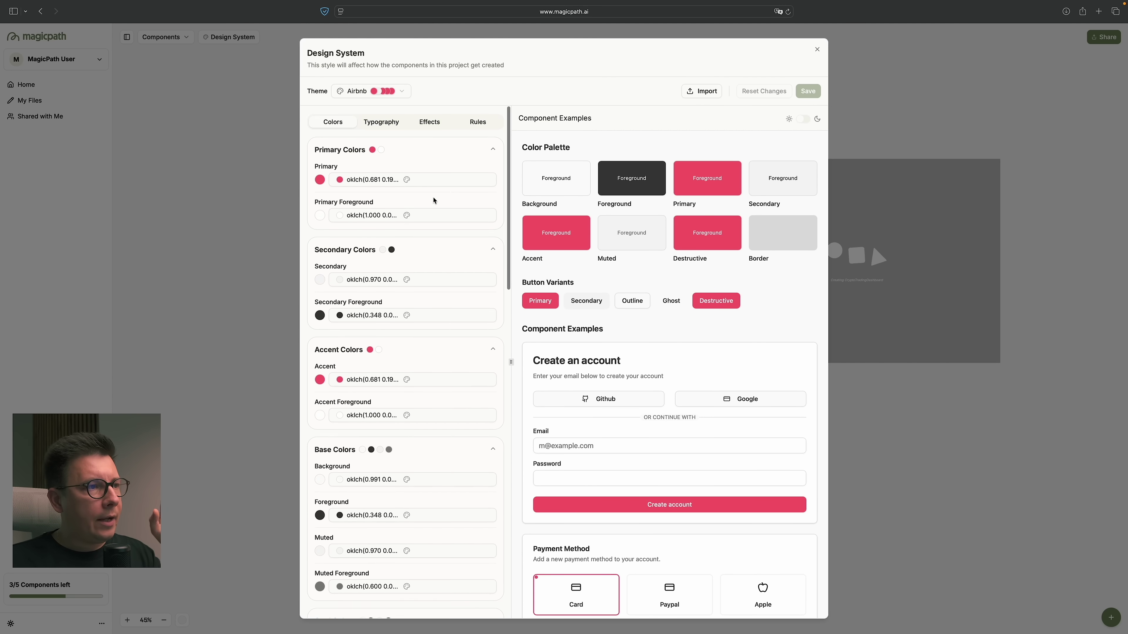
# Change the Primary colour to green, oklch(0.694 0.159 152.5).
pyautogui.click(340, 179)
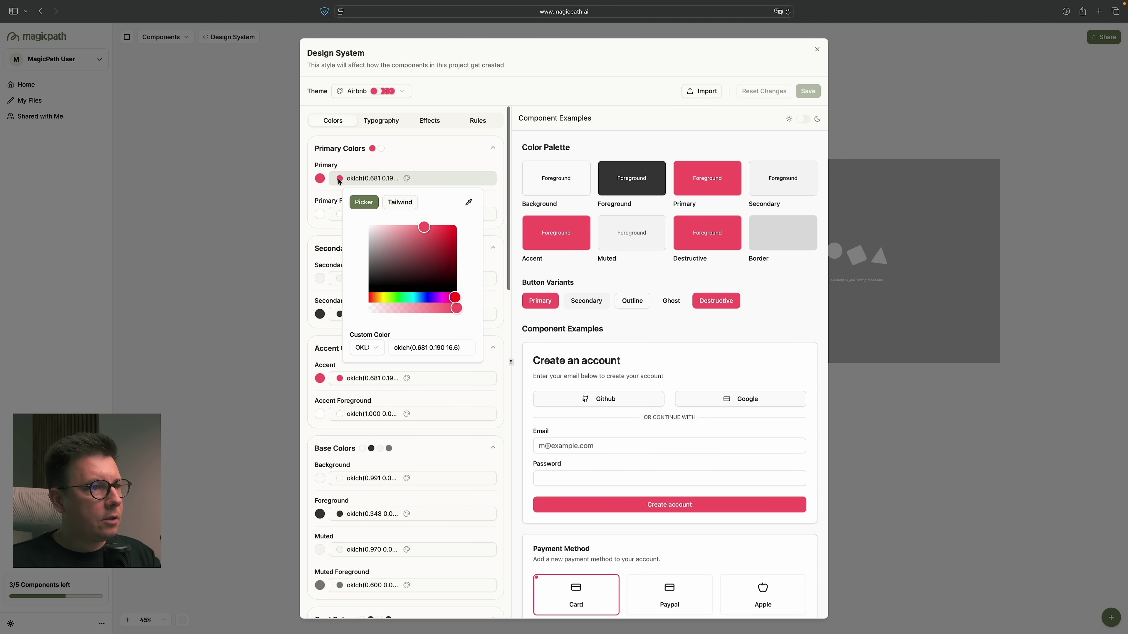
pyautogui.click(405, 298)
pyautogui.moveTo(434, 262); pyautogui.dragTo(437, 249)
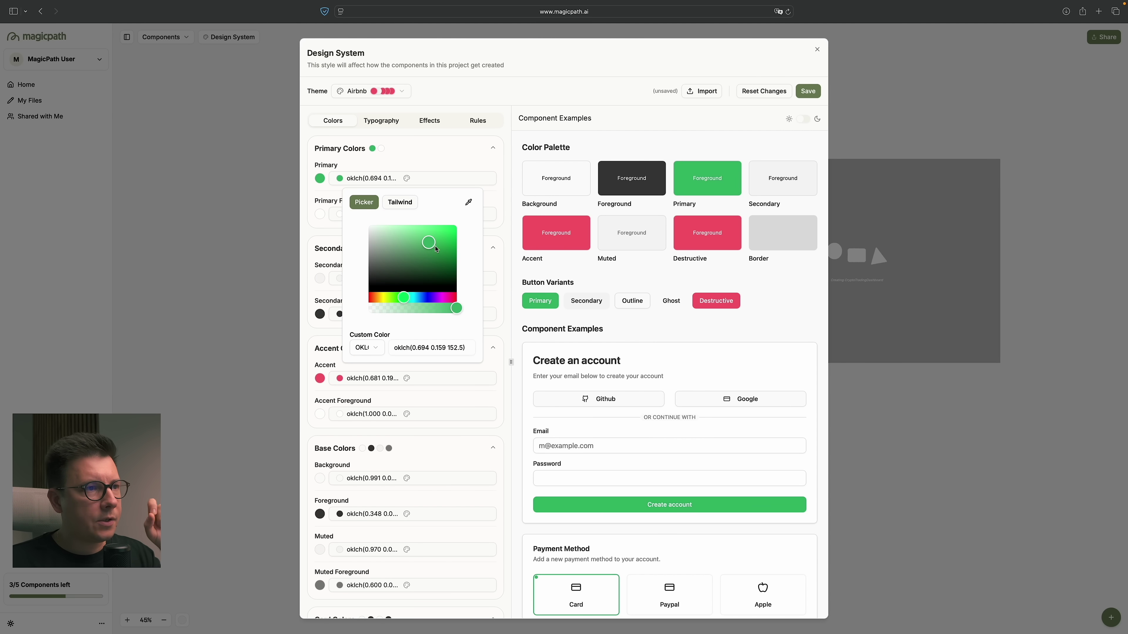
pyautogui.click(507, 172)
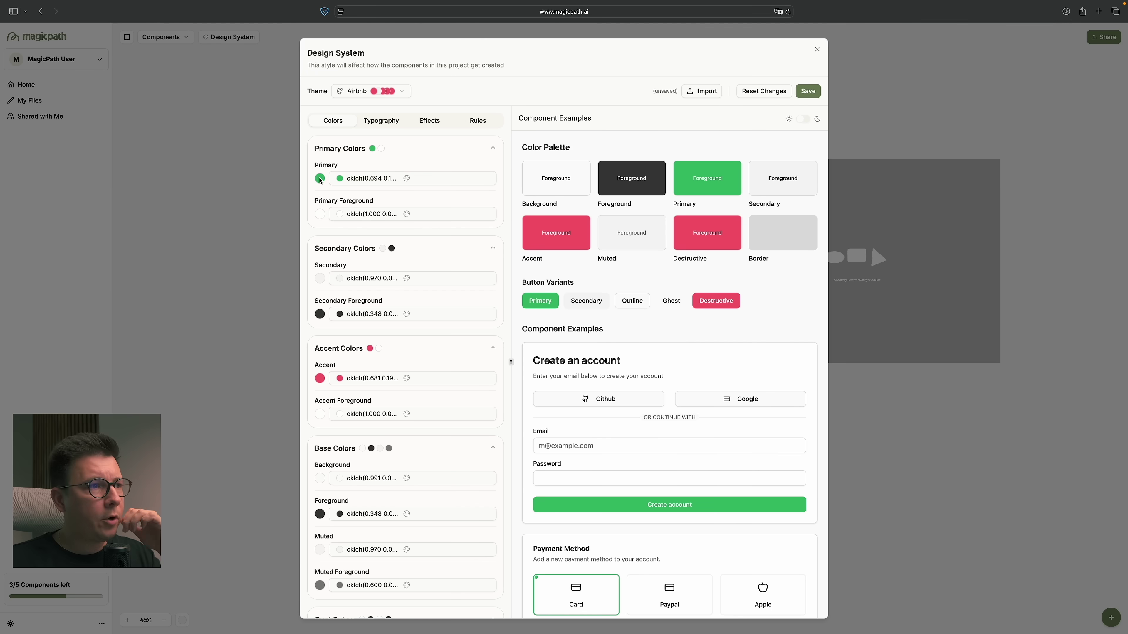
# Glance at typography presets, then set the Effects Border Radius to 5.
pyautogui.click(381, 120)
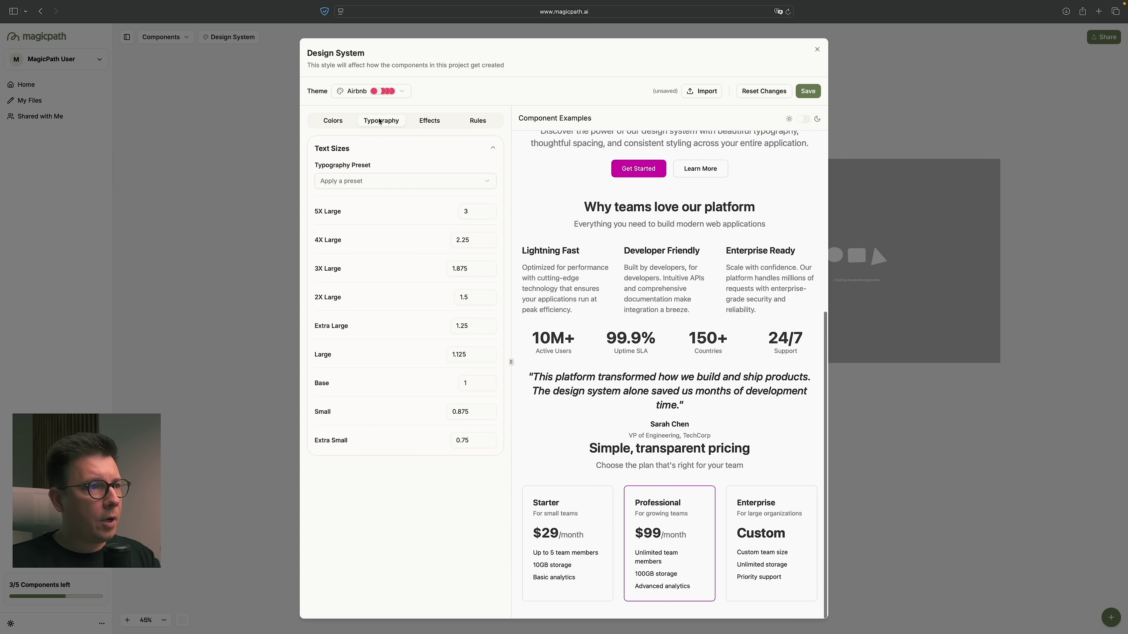
pyautogui.click(434, 182)
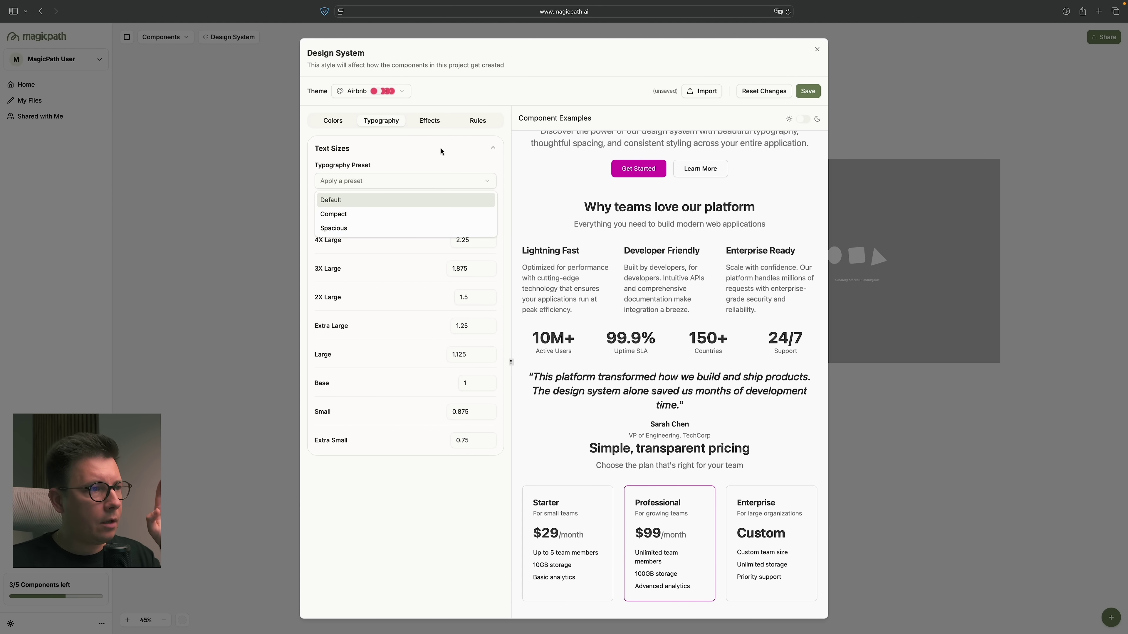
pyautogui.click(429, 120)
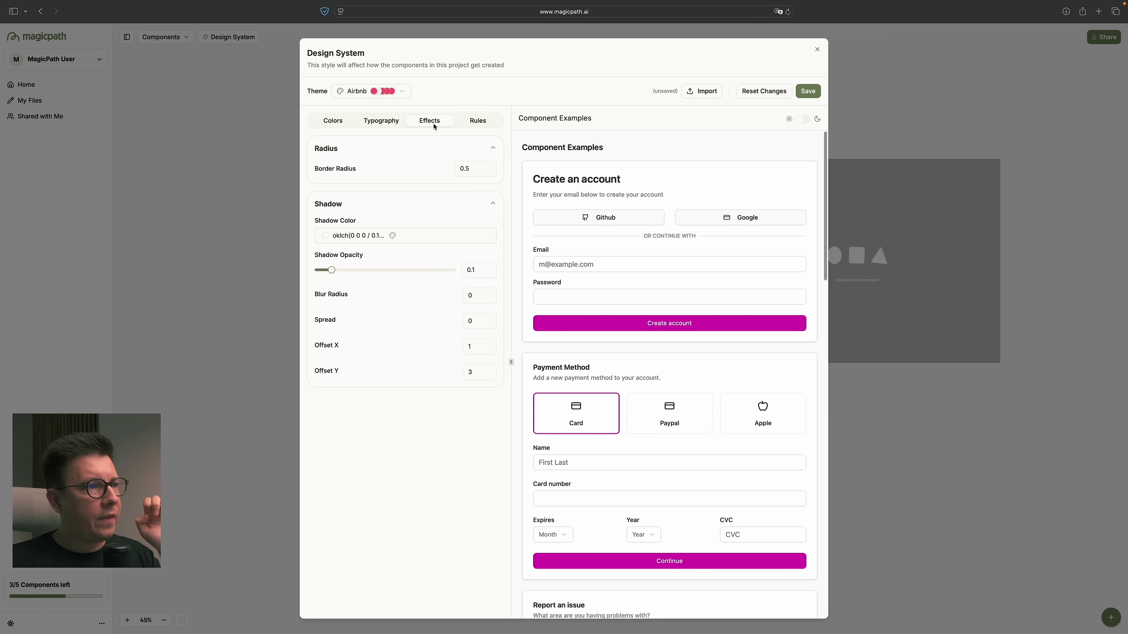
pyautogui.click(473, 168)
pyautogui.press('BackSpace')
pyautogui.press('BackSpace')
pyautogui.press('BackSpace')
pyautogui.write('1.25')
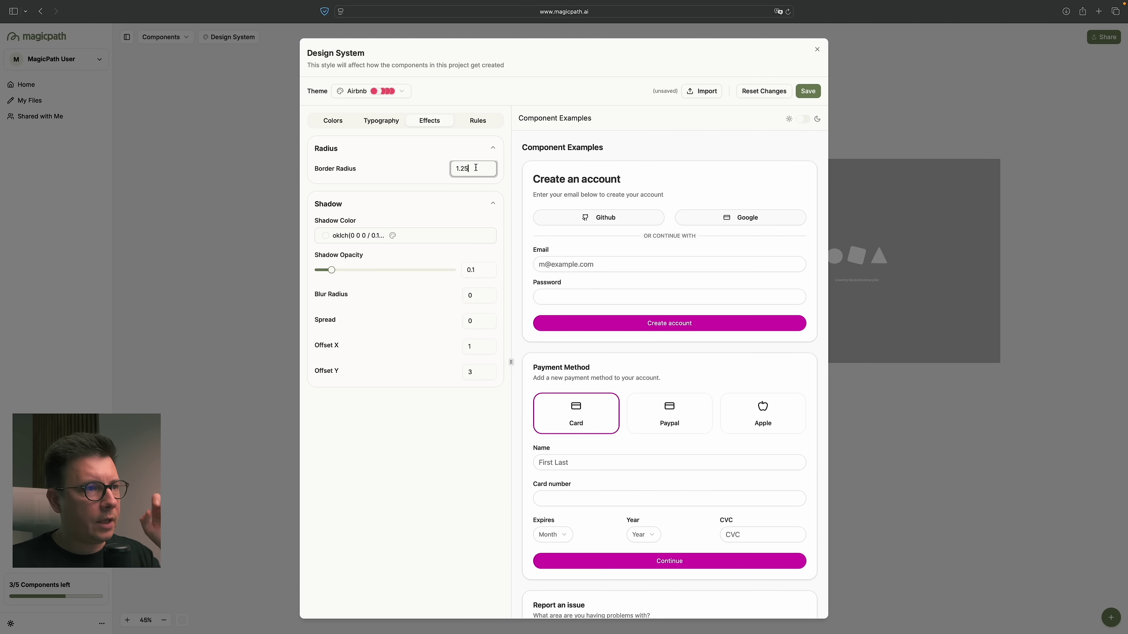
pyautogui.moveTo(475, 168); pyautogui.dragTo(434, 171)
pyautogui.write('5')
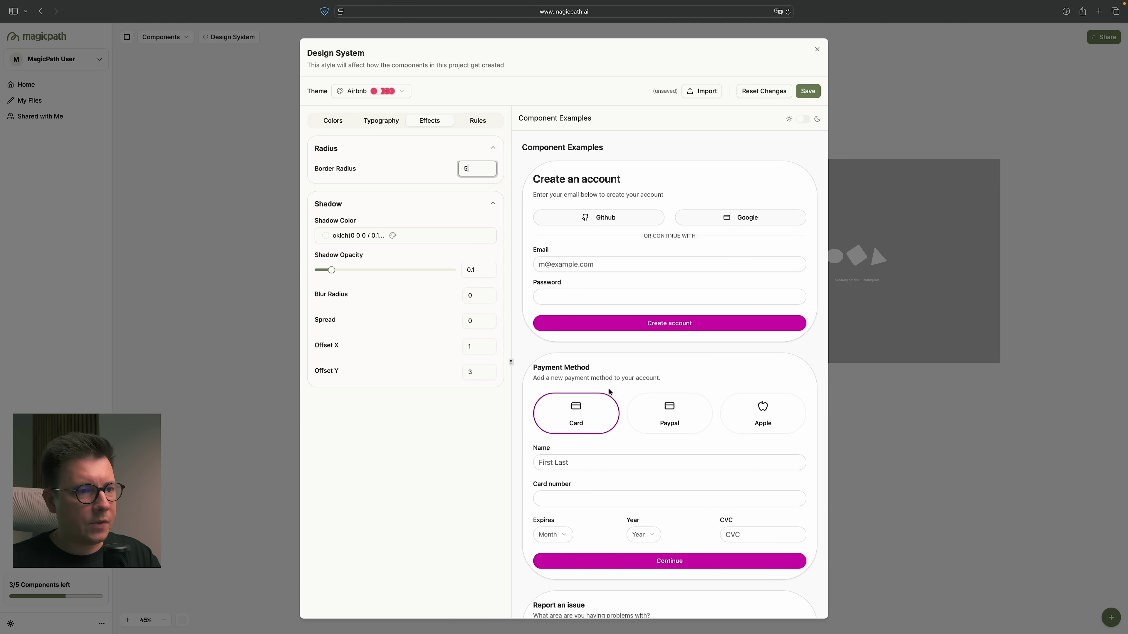
pyautogui.write('2')
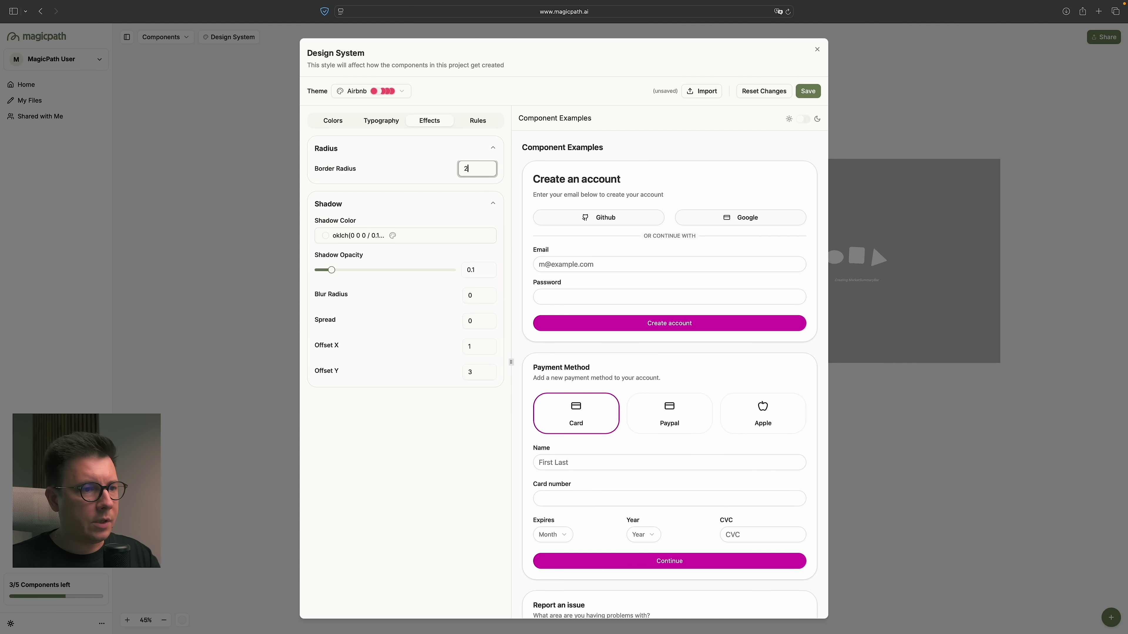
# Save the customised design system as a theme named 'test'.
pyautogui.click(807, 93)
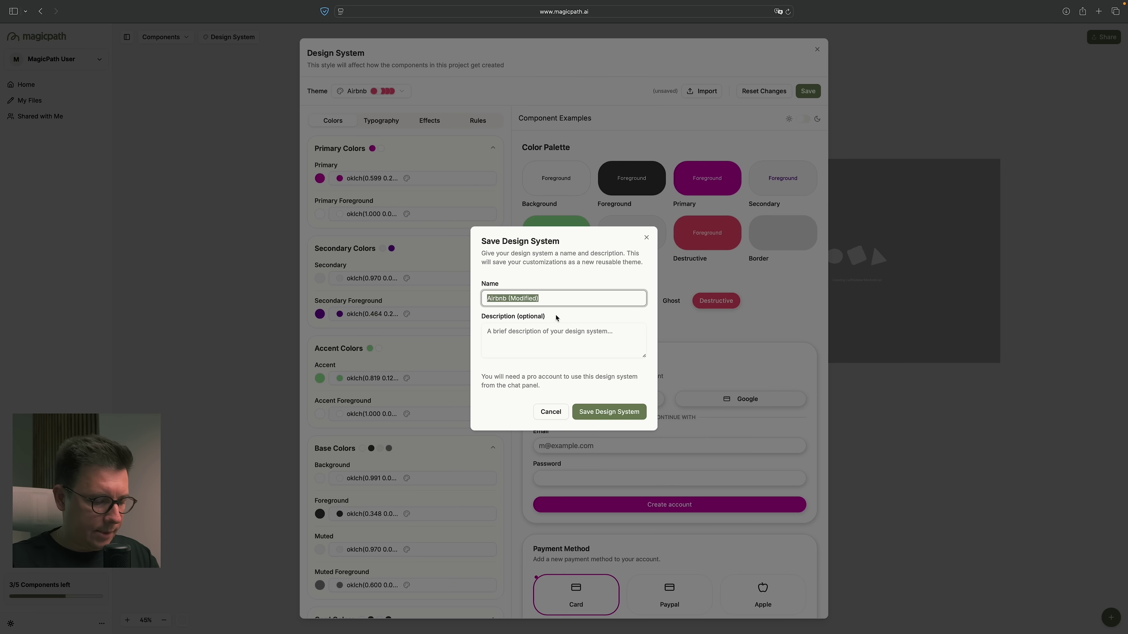
pyautogui.write('test')
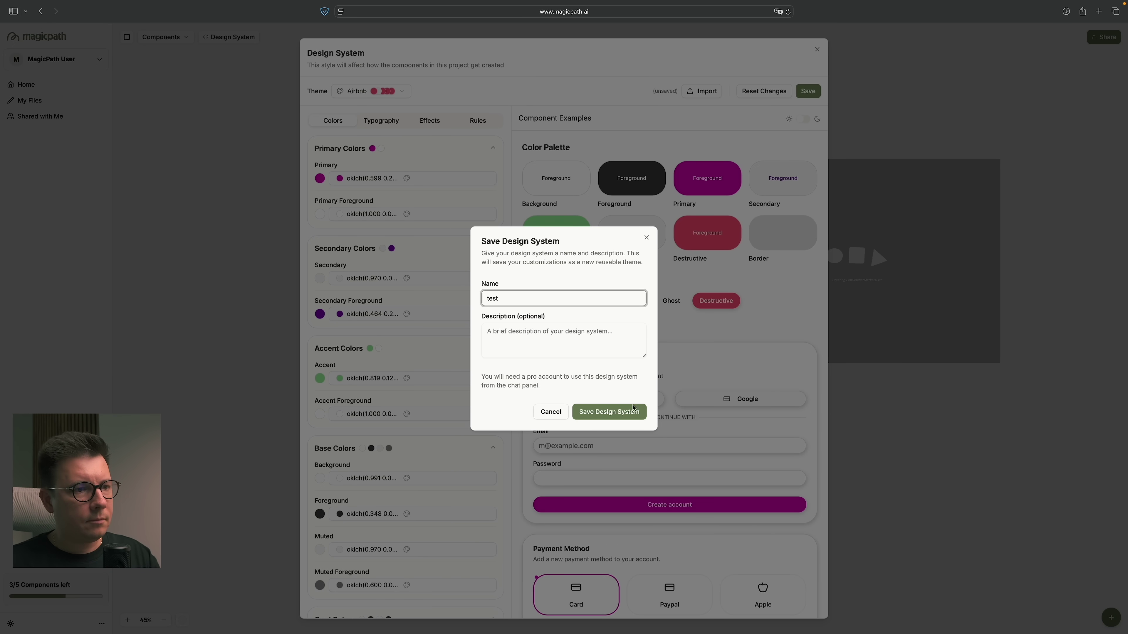
pyautogui.click(633, 411)
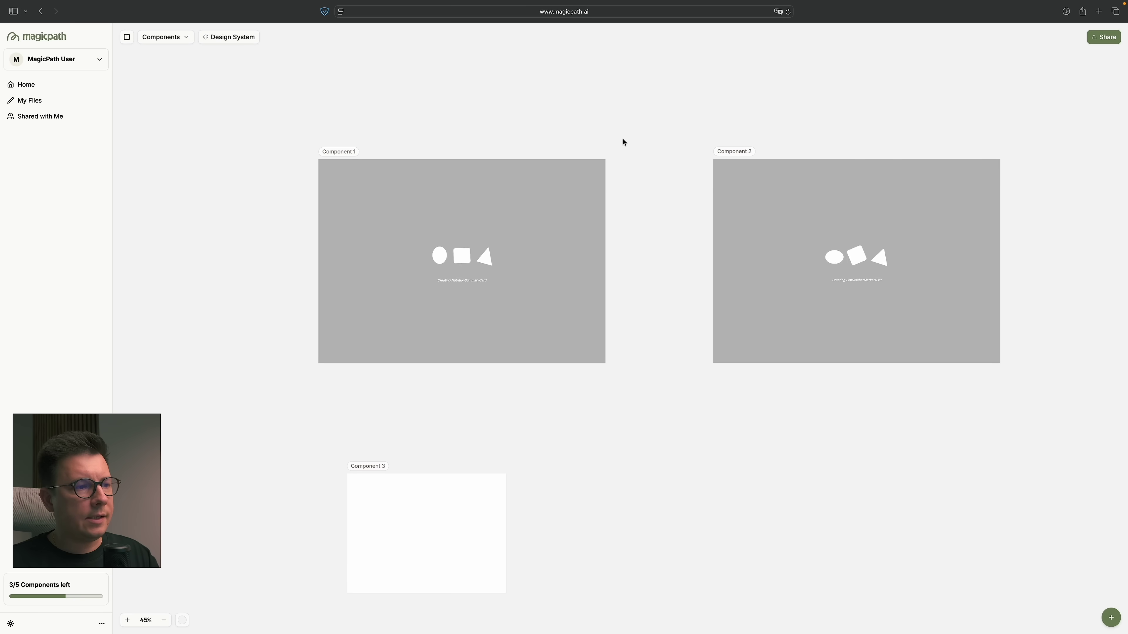
# Open the Design System settings and its Import CSS Theme dialog.
pyautogui.click(218, 38)
pyautogui.click(707, 91)
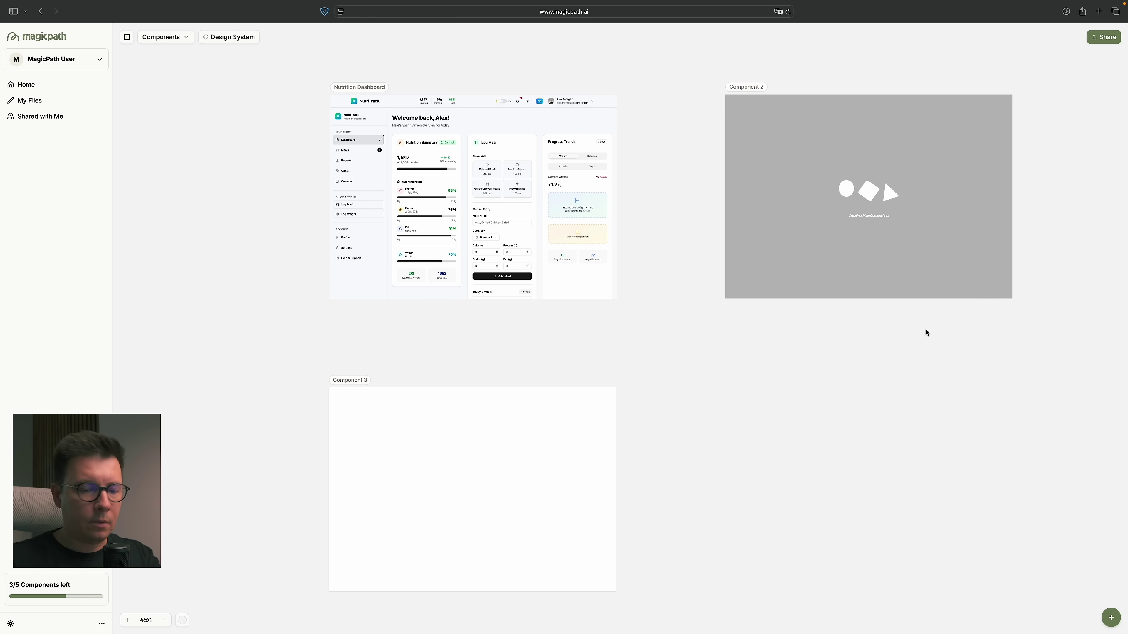
# Zoom and pan the canvas onto the Nutrition Dashboard frame and select it.
pyautogui.scroll(10, 535, 126)
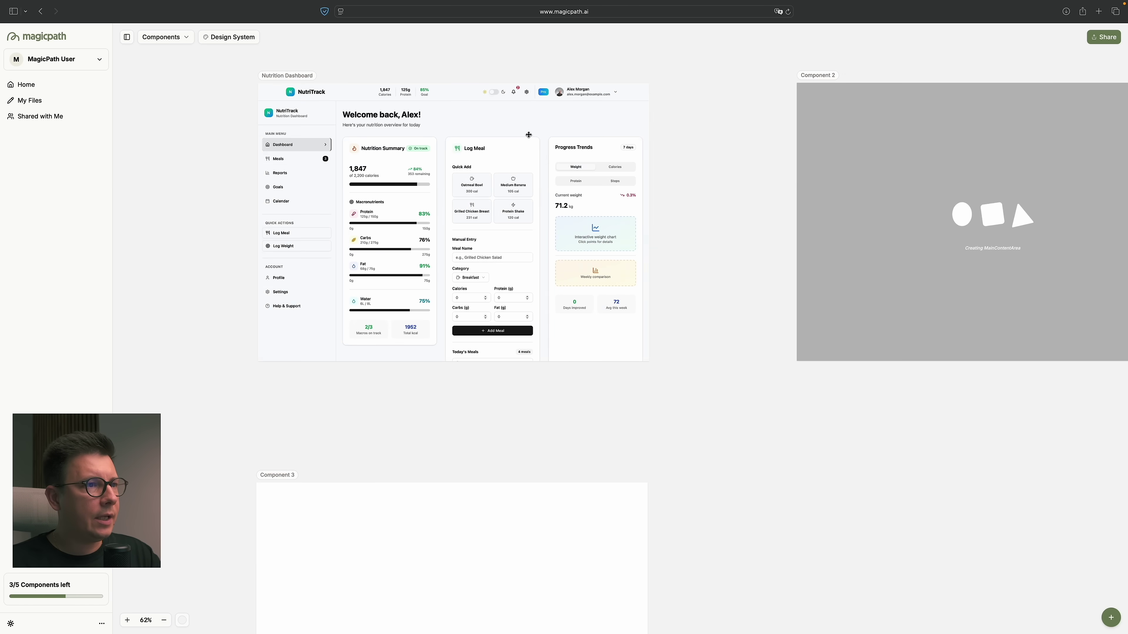
pyautogui.scroll(2, 528, 135)
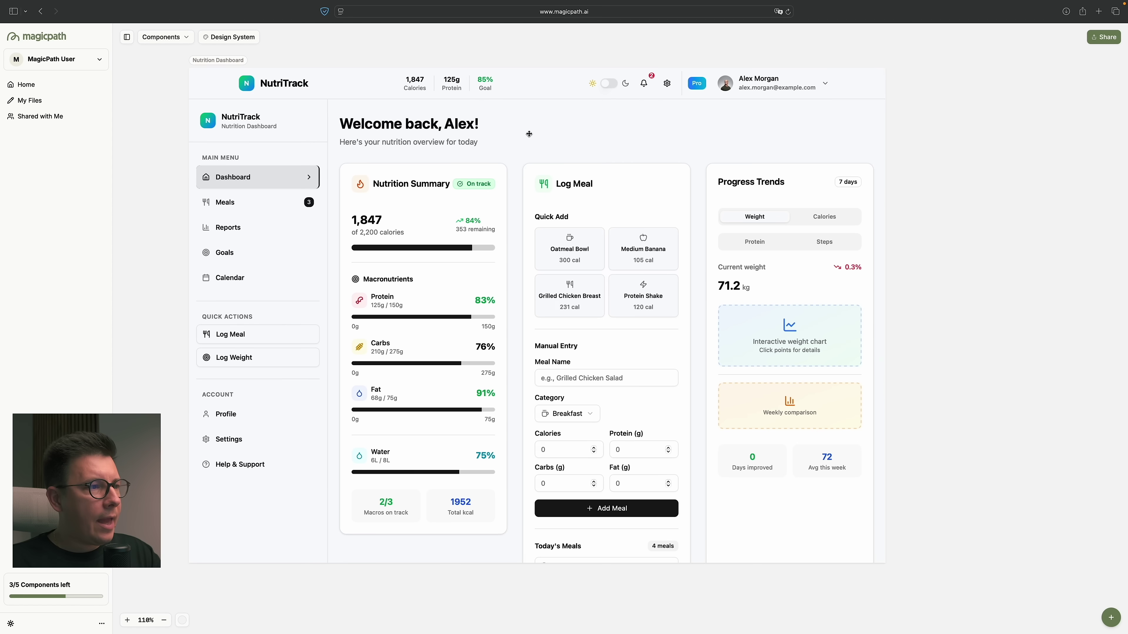
pyautogui.hscroll(-2, 527, 132)
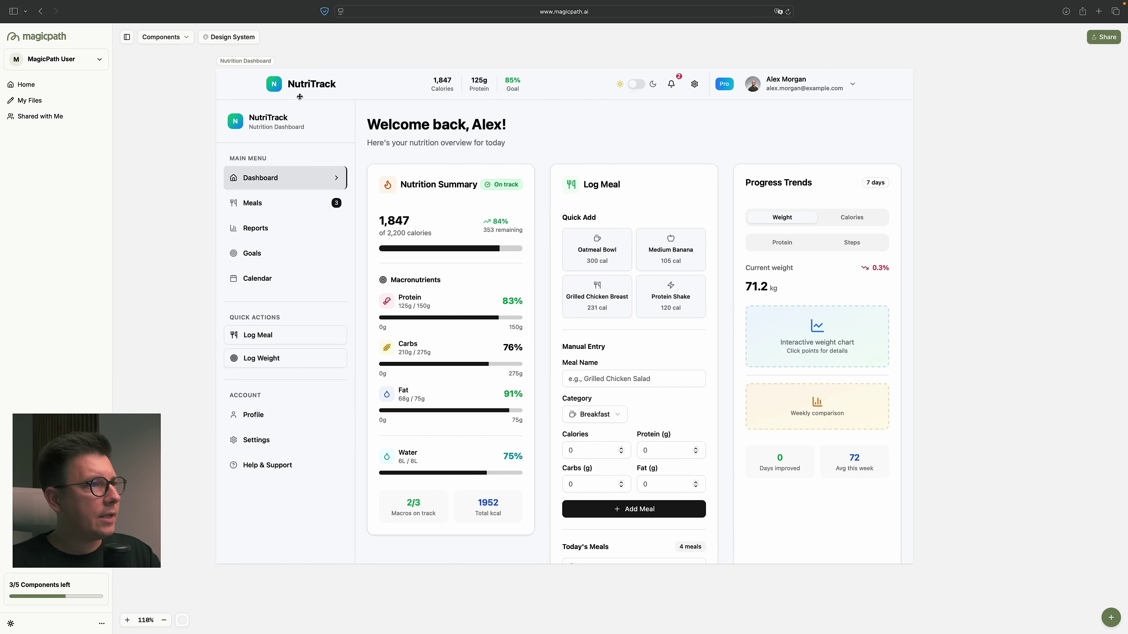
pyautogui.hscroll(-1, 394, 116)
pyautogui.scroll(1, 394, 116)
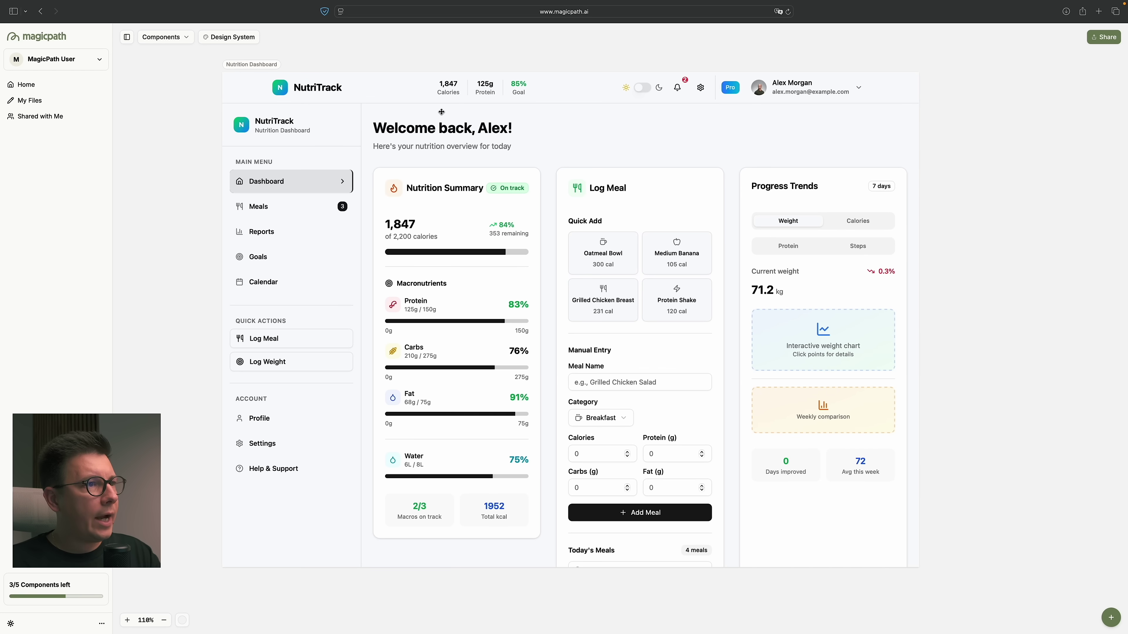
pyautogui.scroll(-3, 694, 196)
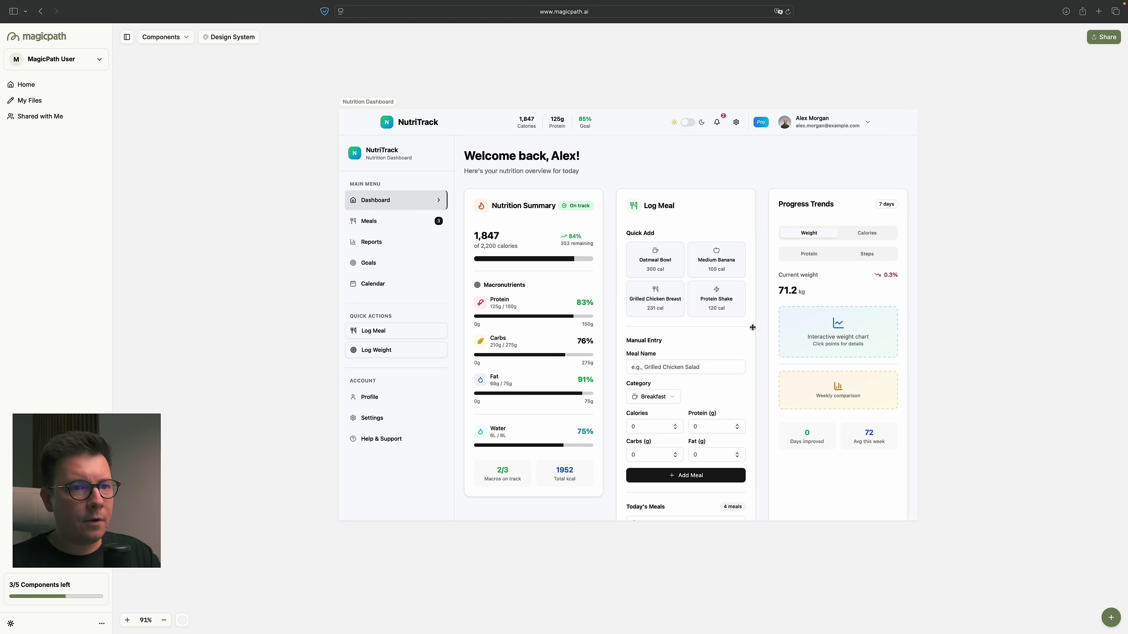
pyautogui.scroll(2, 800, 138)
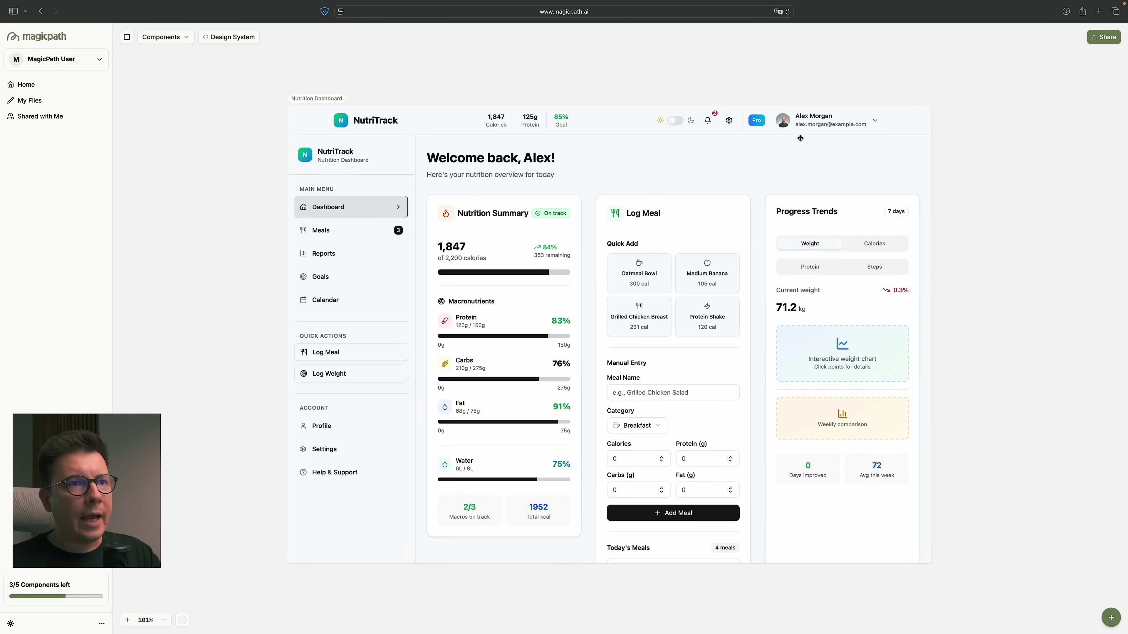
pyautogui.scroll(5, 800, 138)
pyautogui.scroll(-4, 771, 119)
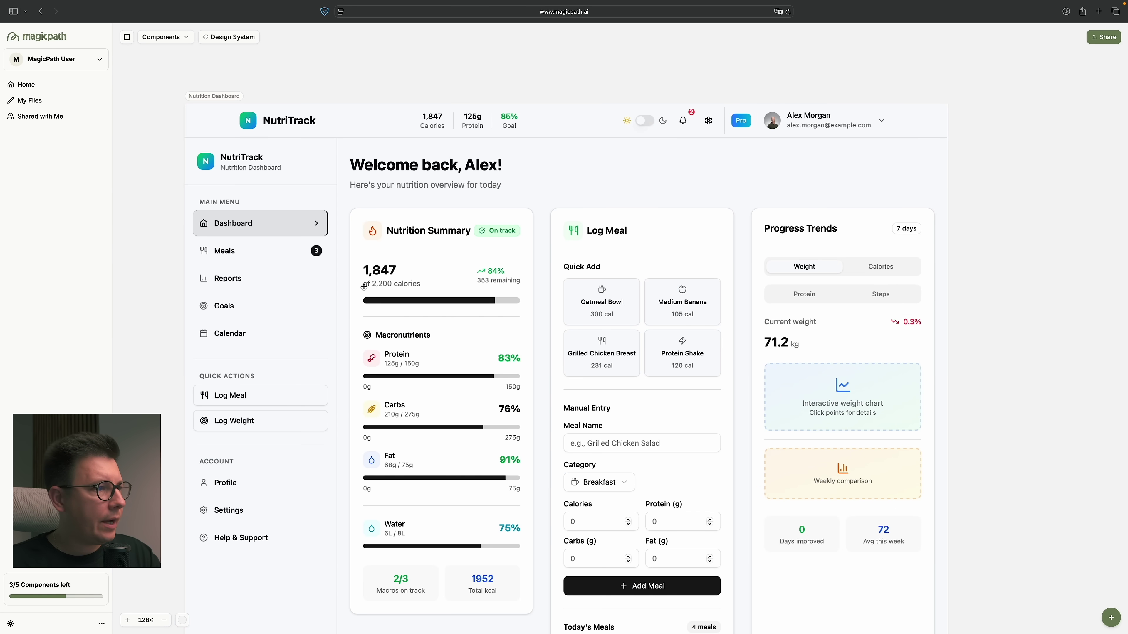
pyautogui.scroll(-2, 364, 287)
pyautogui.scroll(-2, 237, 195)
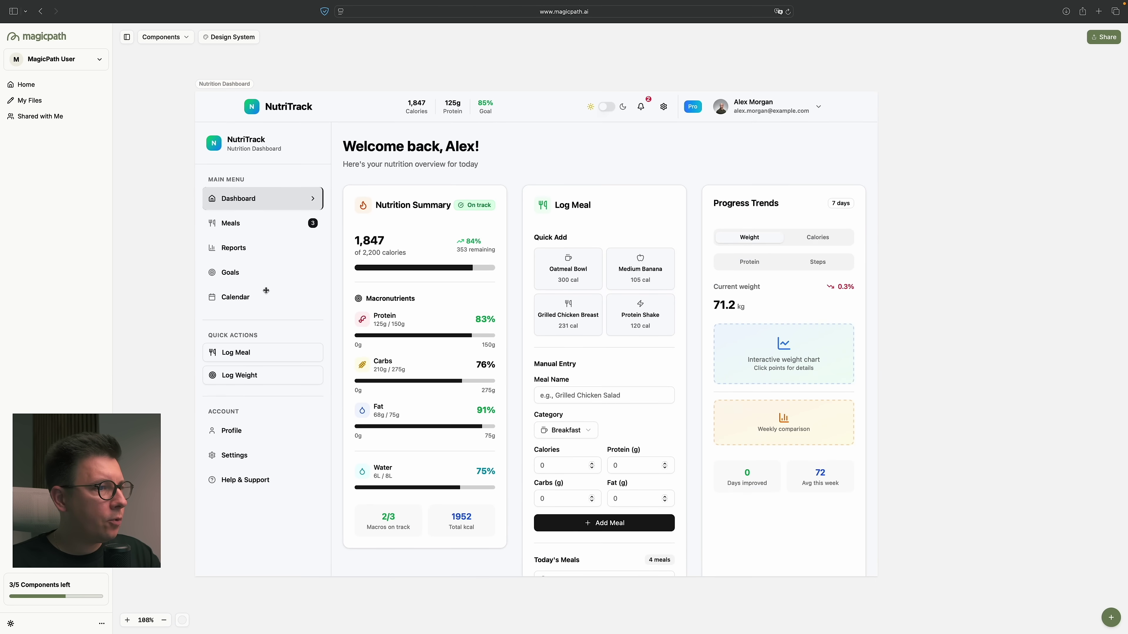
pyautogui.click(222, 90)
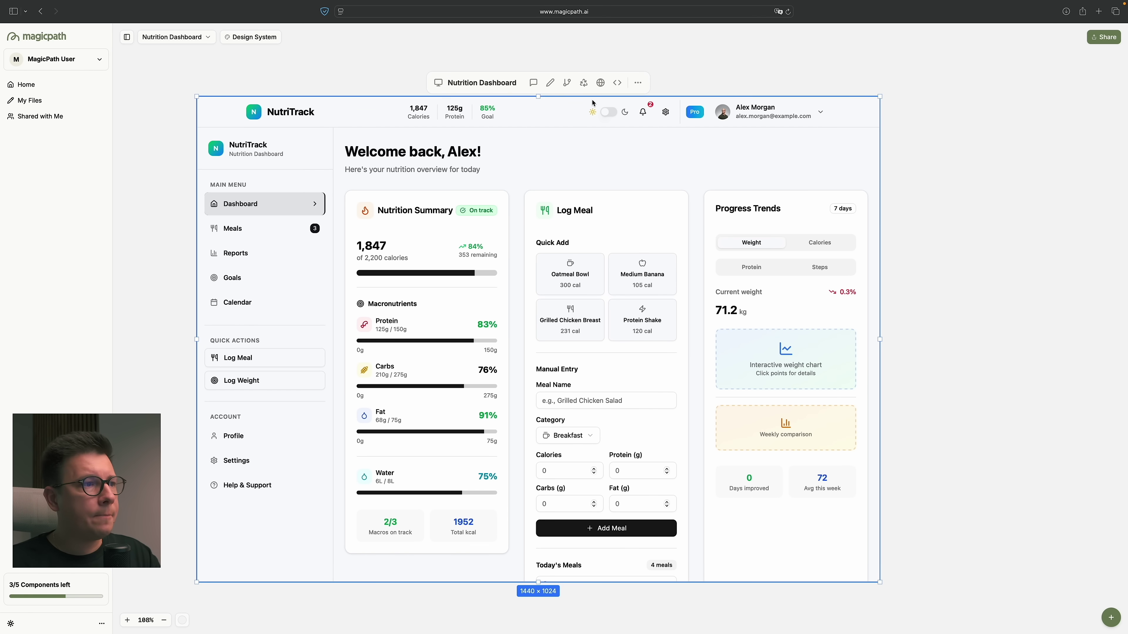
# Switch the prototype to Meals, then Calendar, and quick-add Oatmeal Bowl and Grilled Chicken Breast.
pyautogui.click(238, 226)
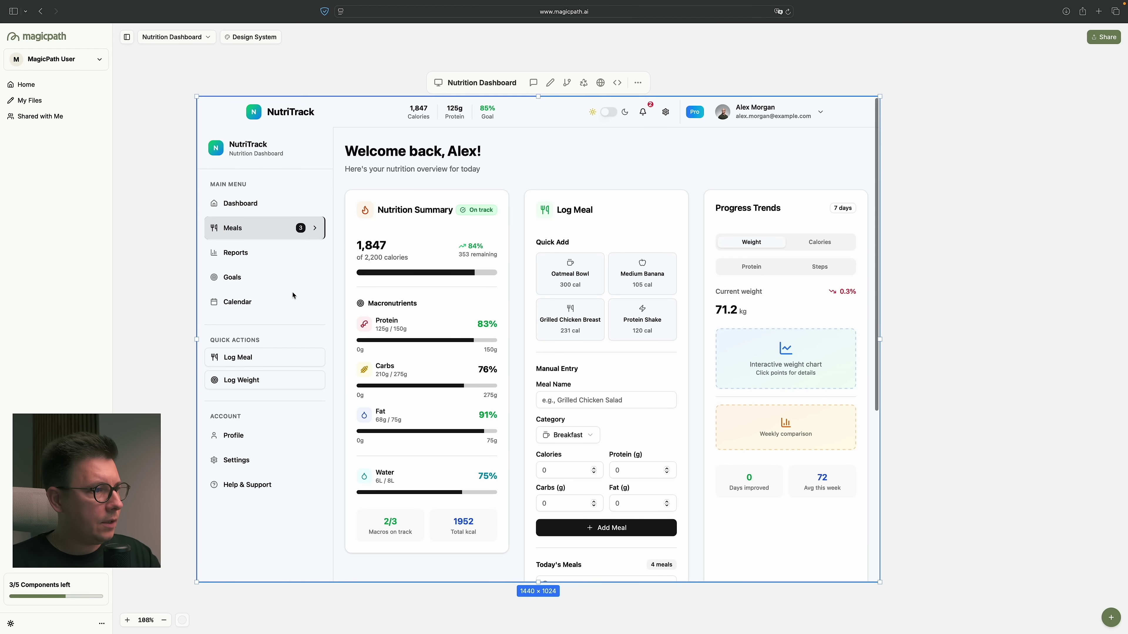
pyautogui.click(291, 301)
pyautogui.click(577, 271)
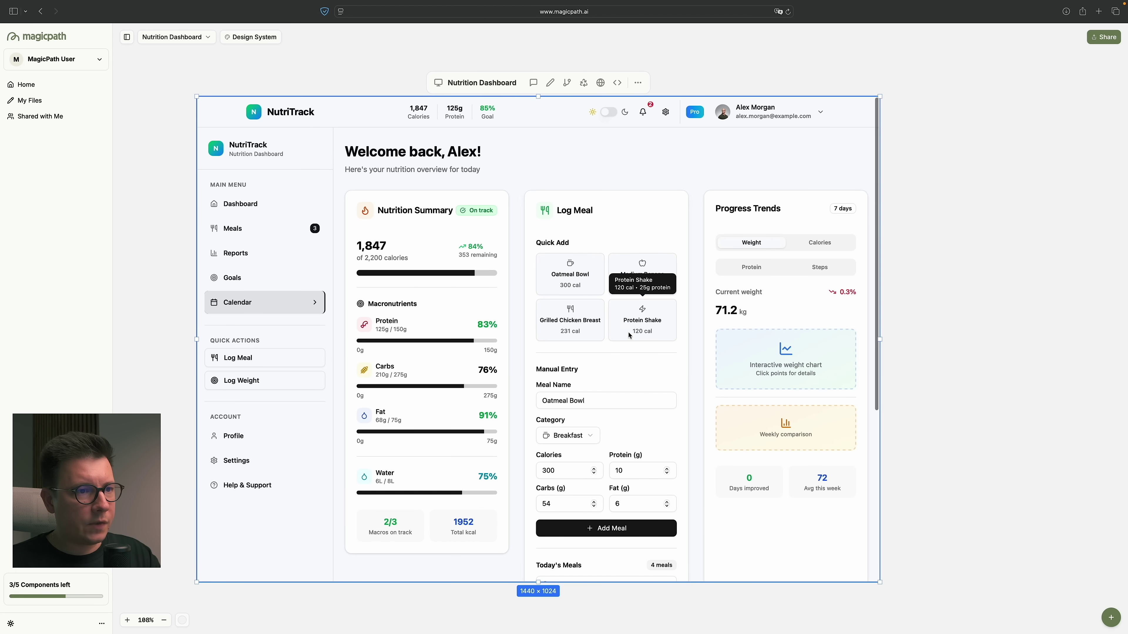
pyautogui.click(574, 327)
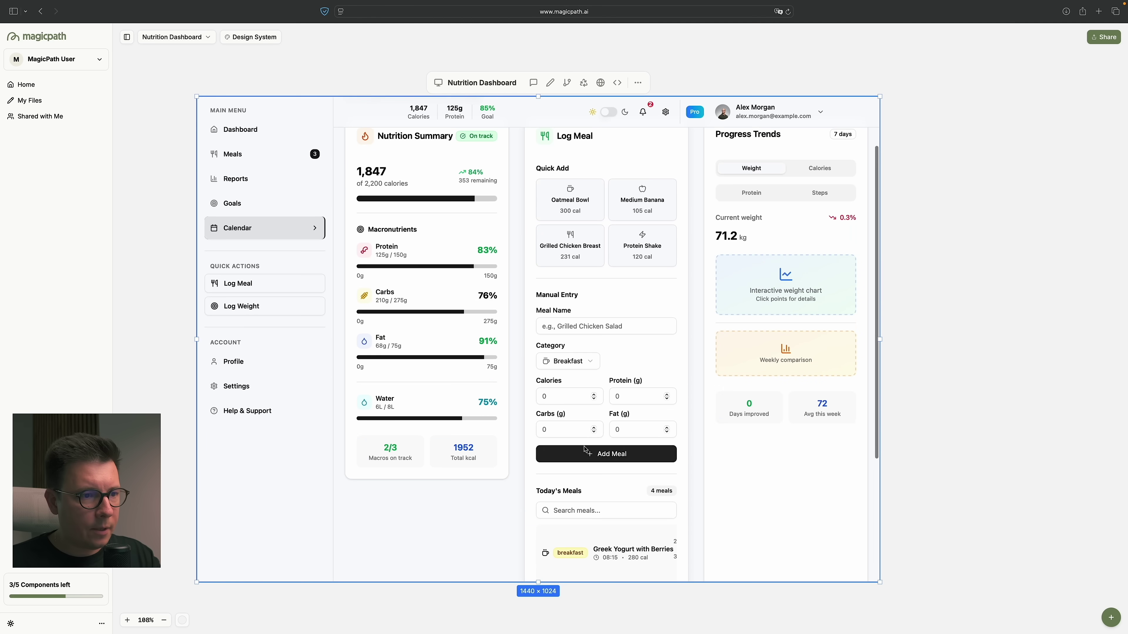
# Scroll through the prototype's Today's Meals list.
pyautogui.scroll(-3, 617, 479)
pyautogui.scroll(-1, 620, 464)
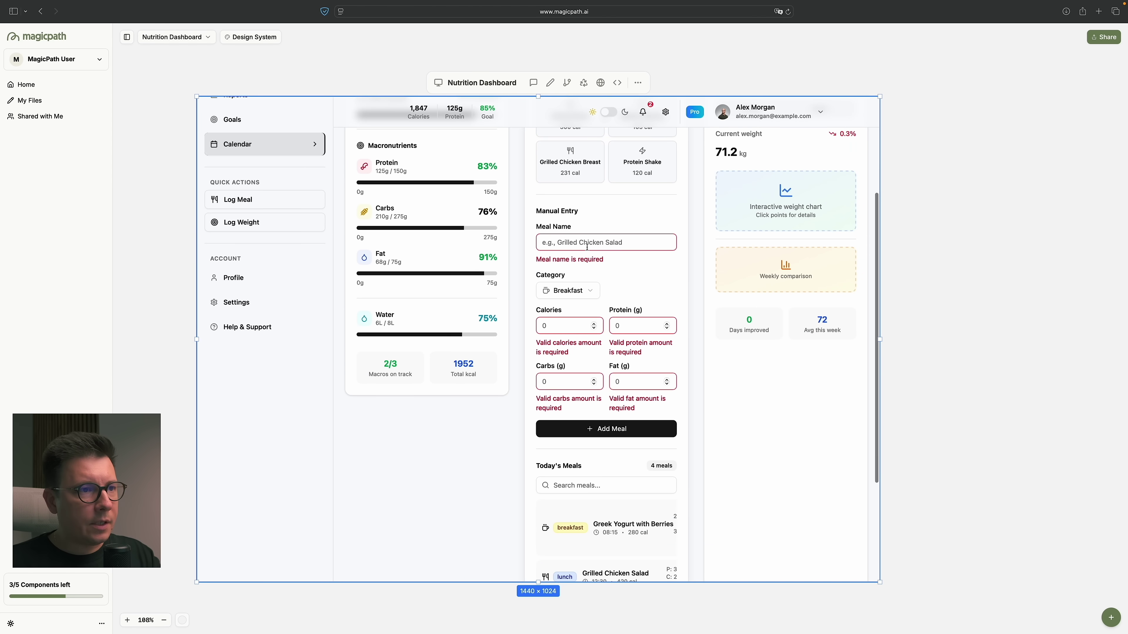
pyautogui.scroll(-4, 631, 378)
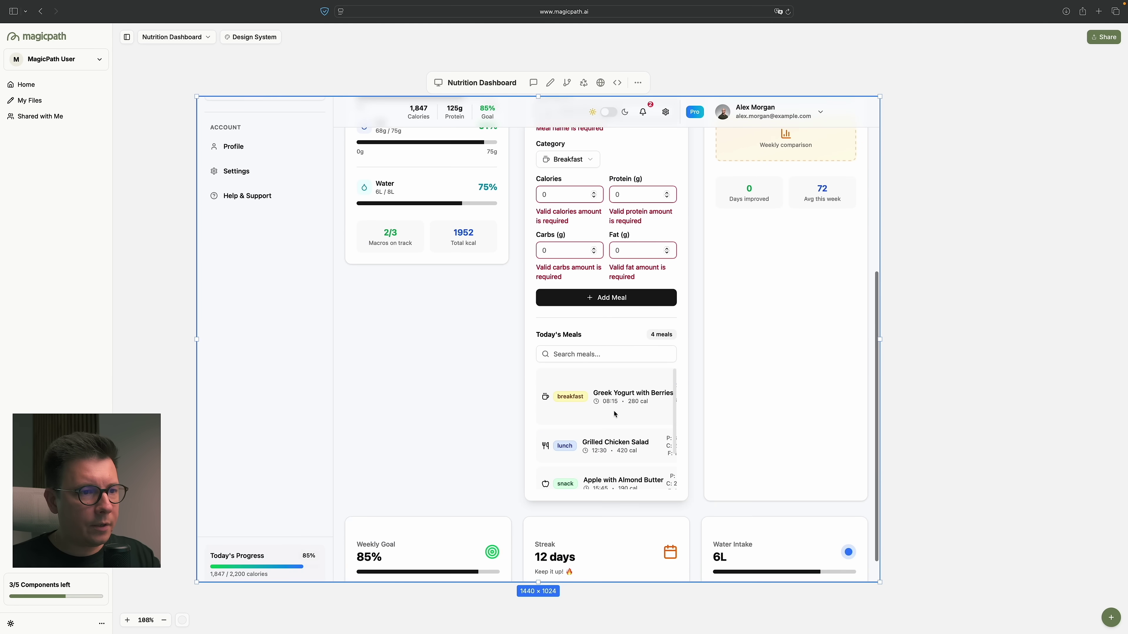
pyautogui.scroll(-1, 616, 351)
pyautogui.scroll(-2, 611, 353)
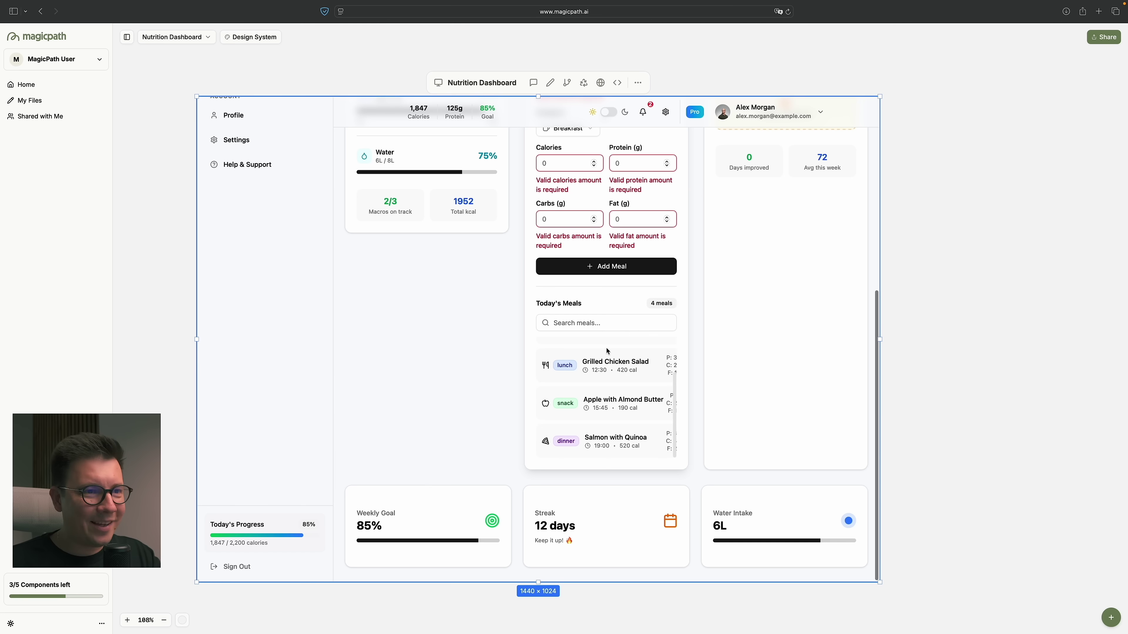
pyautogui.scroll(10, 615, 314)
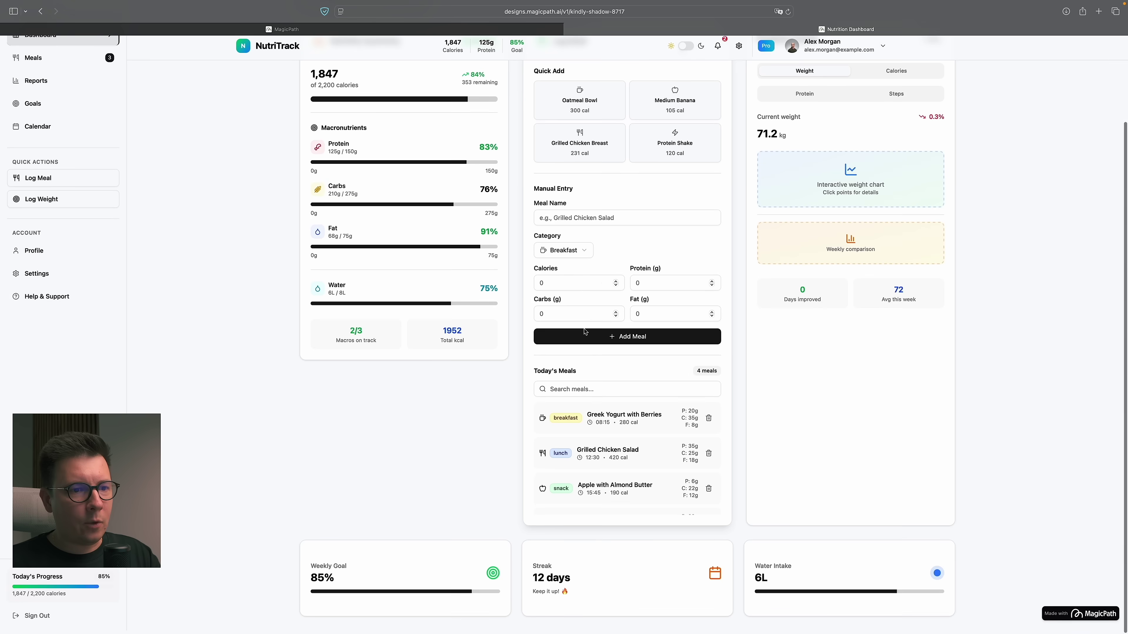
# Cycle the live preview's Progress Trends chart through calories, steps, protein and weight.
pyautogui.scroll(3, 584, 331)
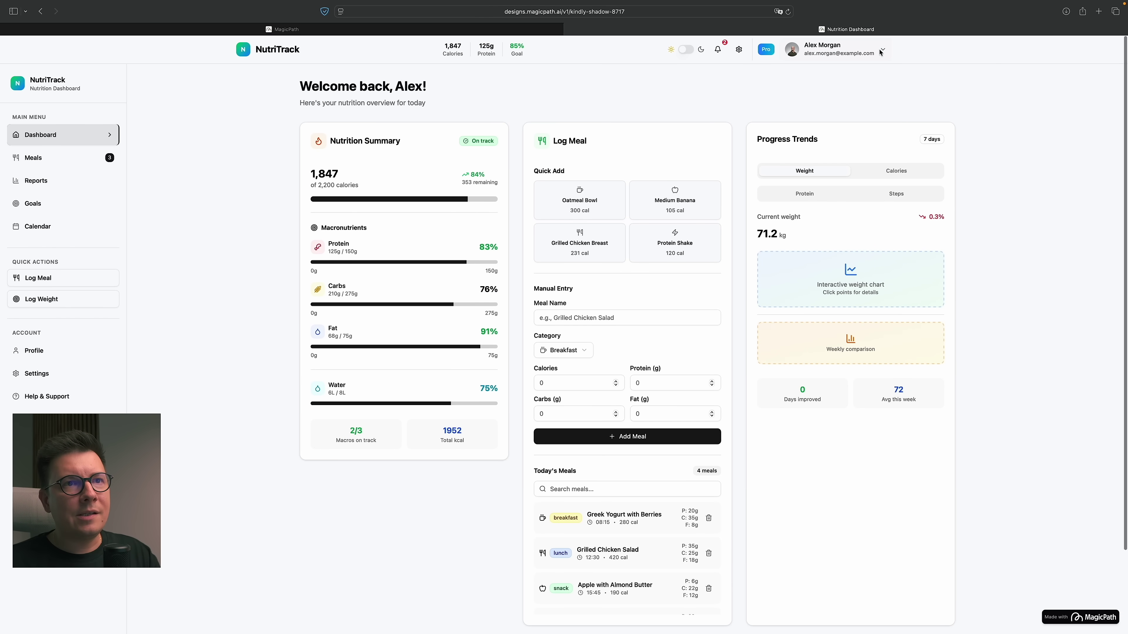
pyautogui.click(901, 172)
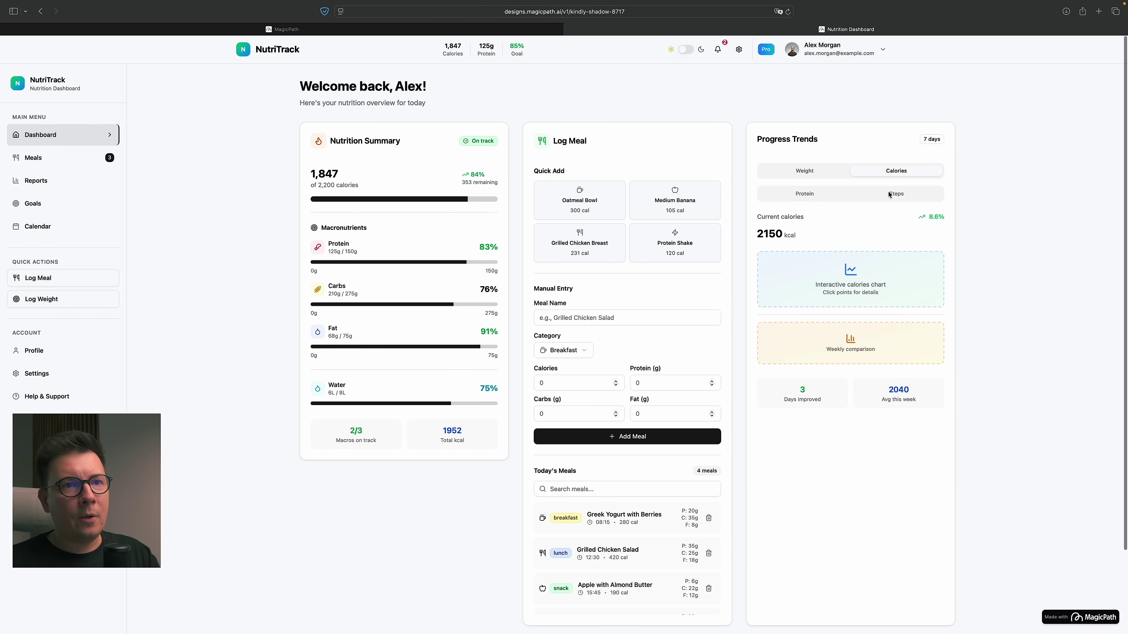
pyautogui.click(897, 194)
pyautogui.click(798, 195)
pyautogui.click(805, 171)
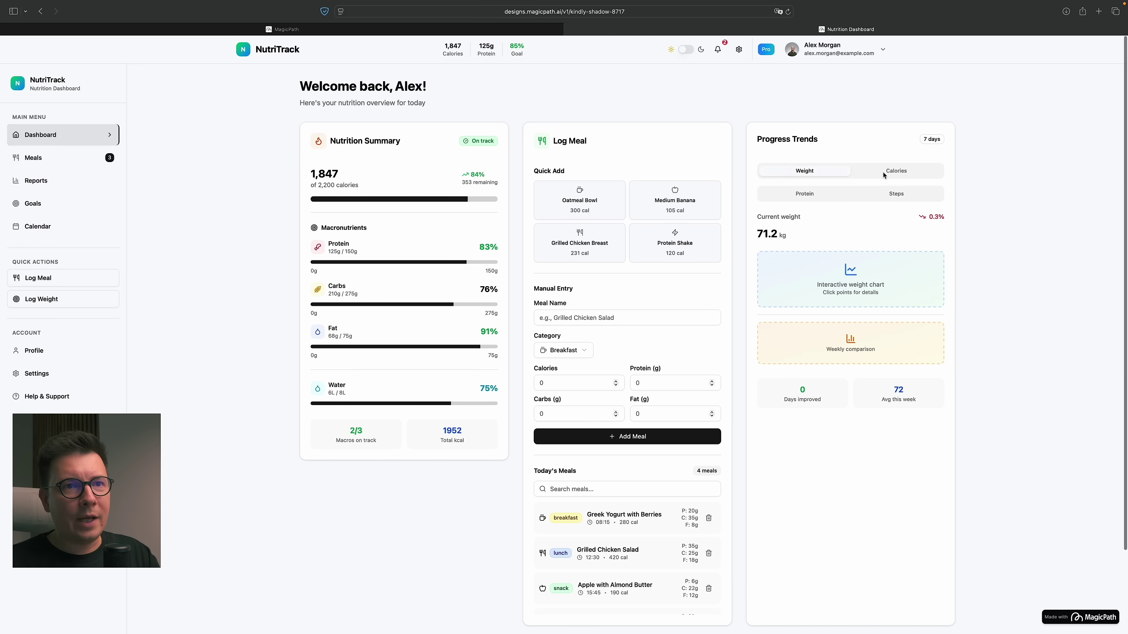
pyautogui.click(895, 172)
pyautogui.click(897, 195)
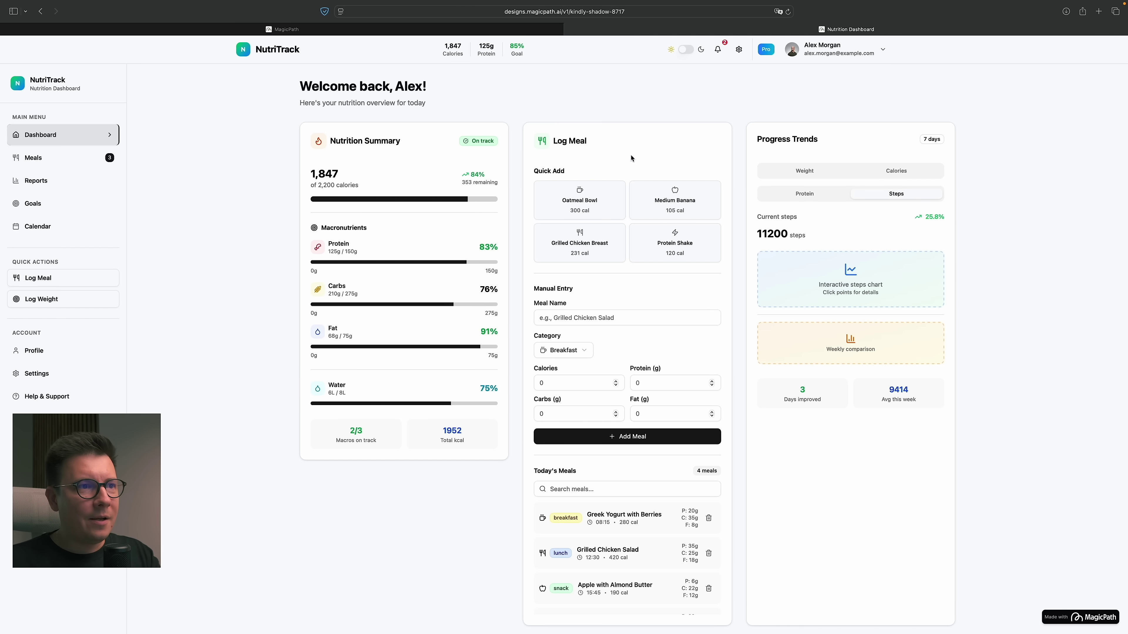
# Quick-add Oatmeal Bowl and Medium Banana, then visit Settings and Profile before returning to Dashboard.
pyautogui.click(582, 197)
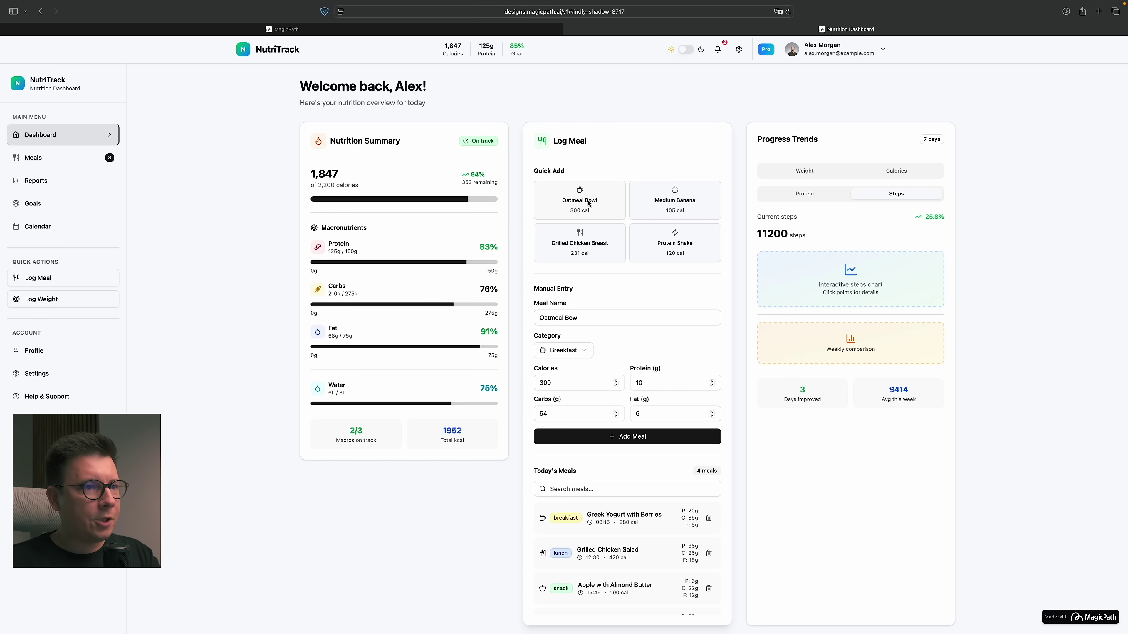
pyautogui.click(682, 204)
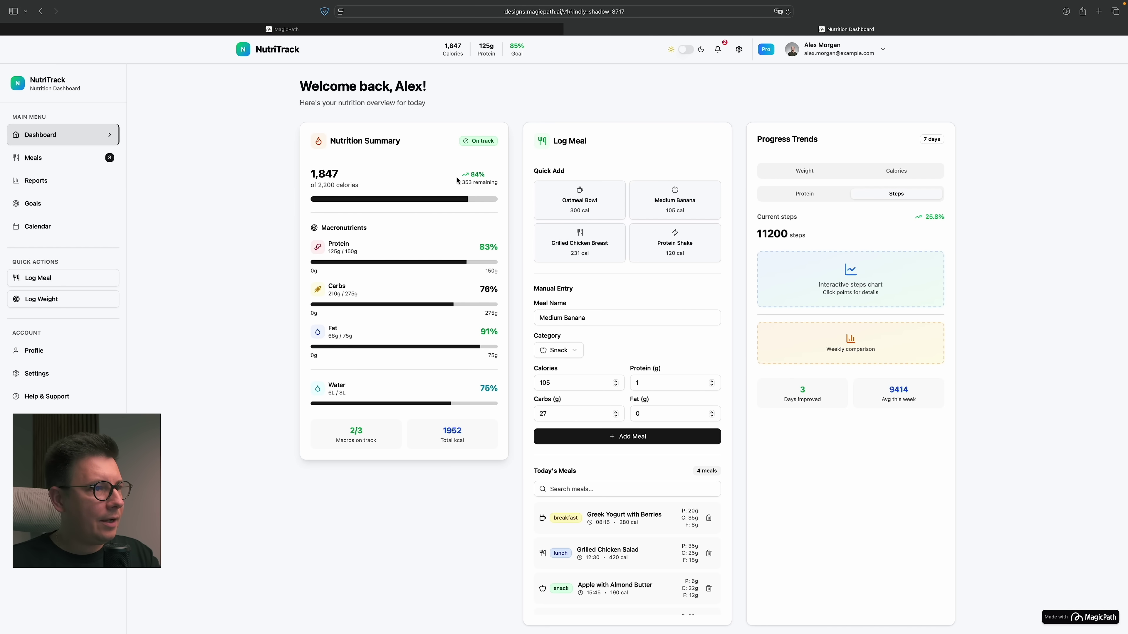
pyautogui.click(37, 374)
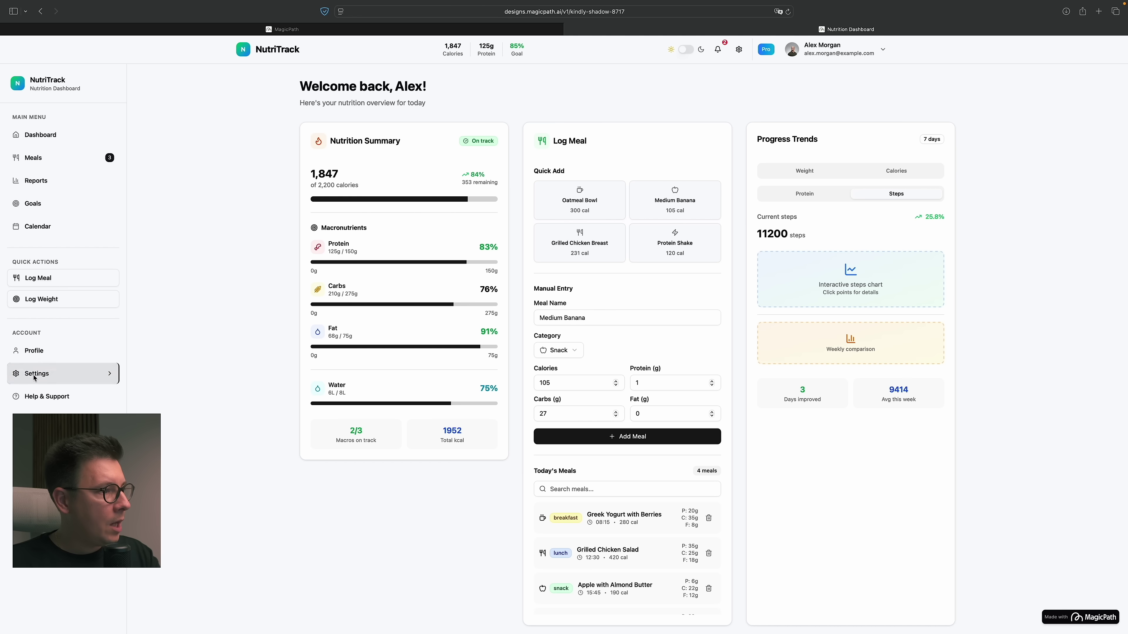
pyautogui.click(39, 351)
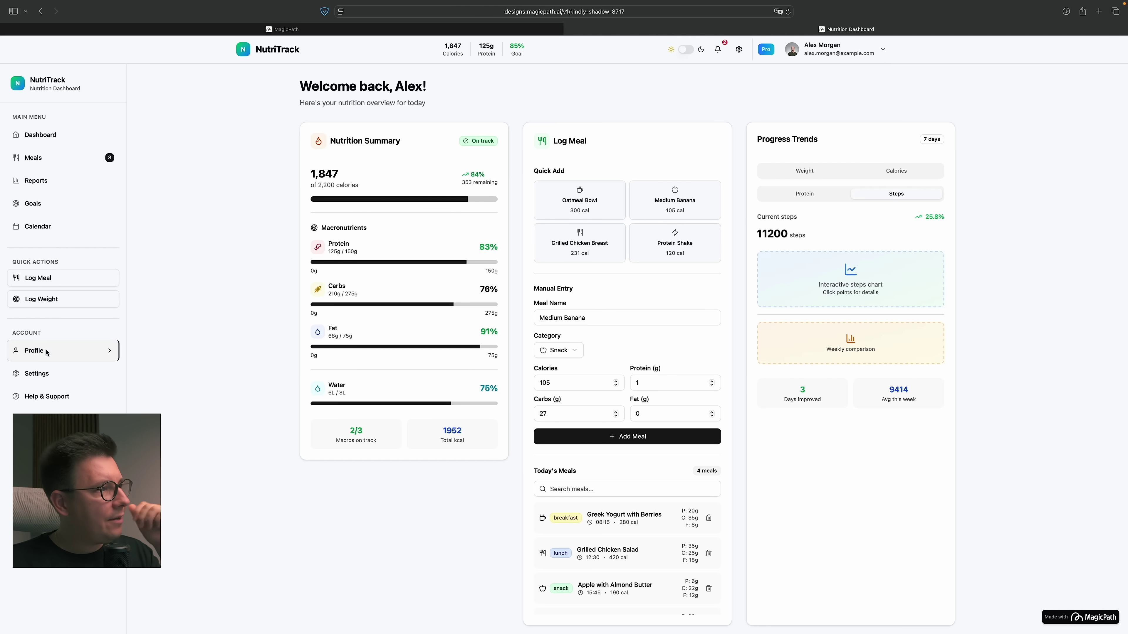
pyautogui.click(51, 135)
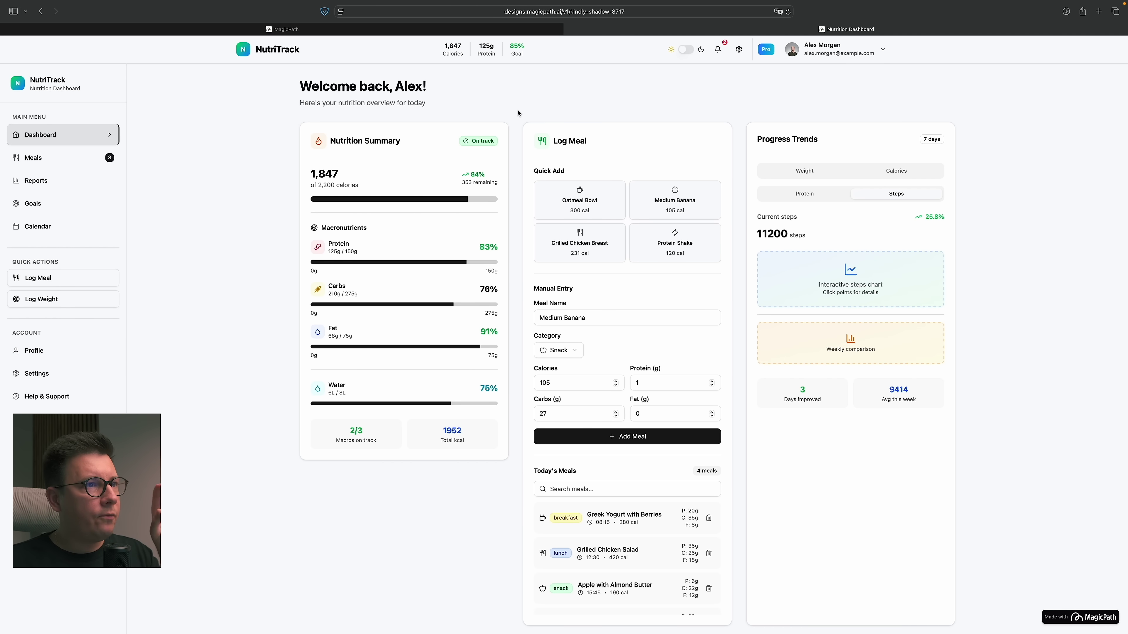
# Switch to the MagicPath editor, check the live preview tab again, and return to the editor.
pyautogui.click(494, 27)
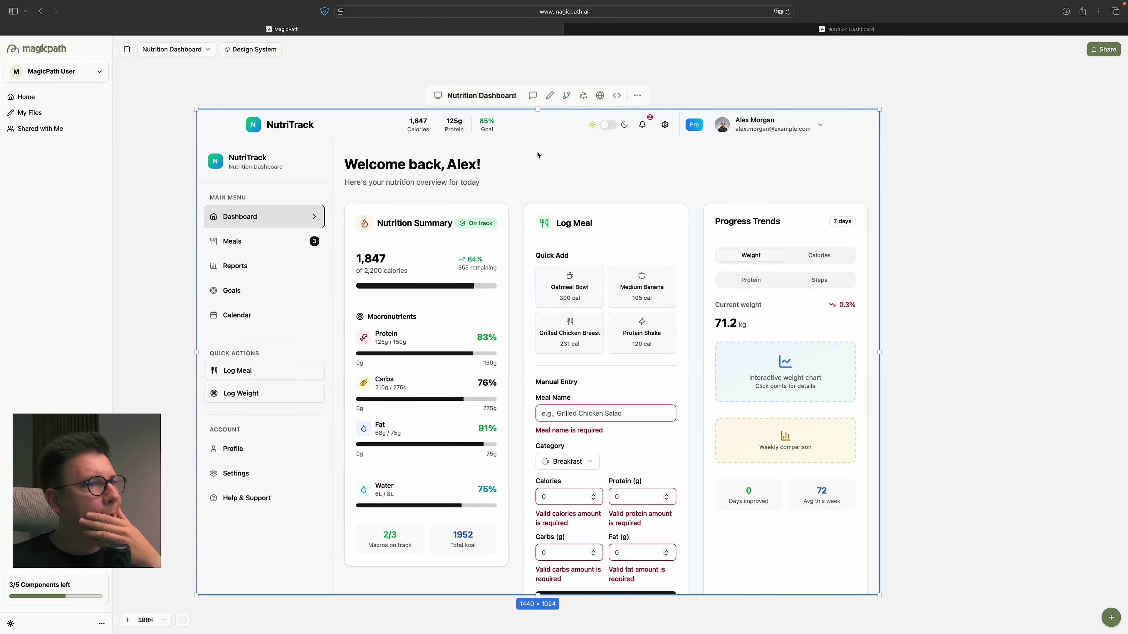
pyautogui.click(667, 32)
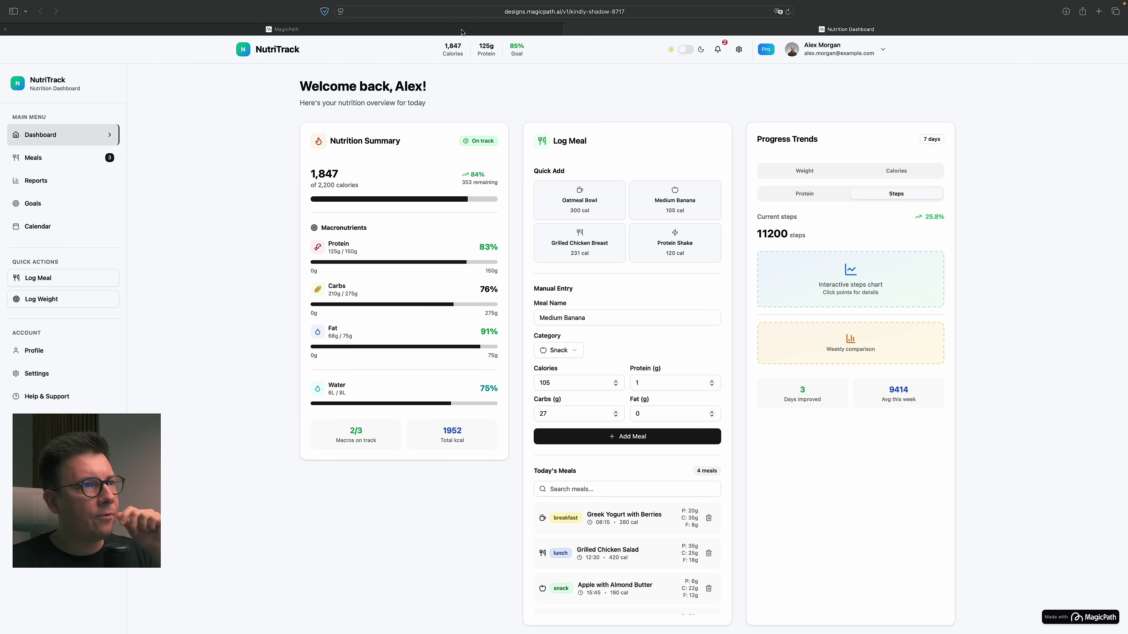
pyautogui.click(429, 31)
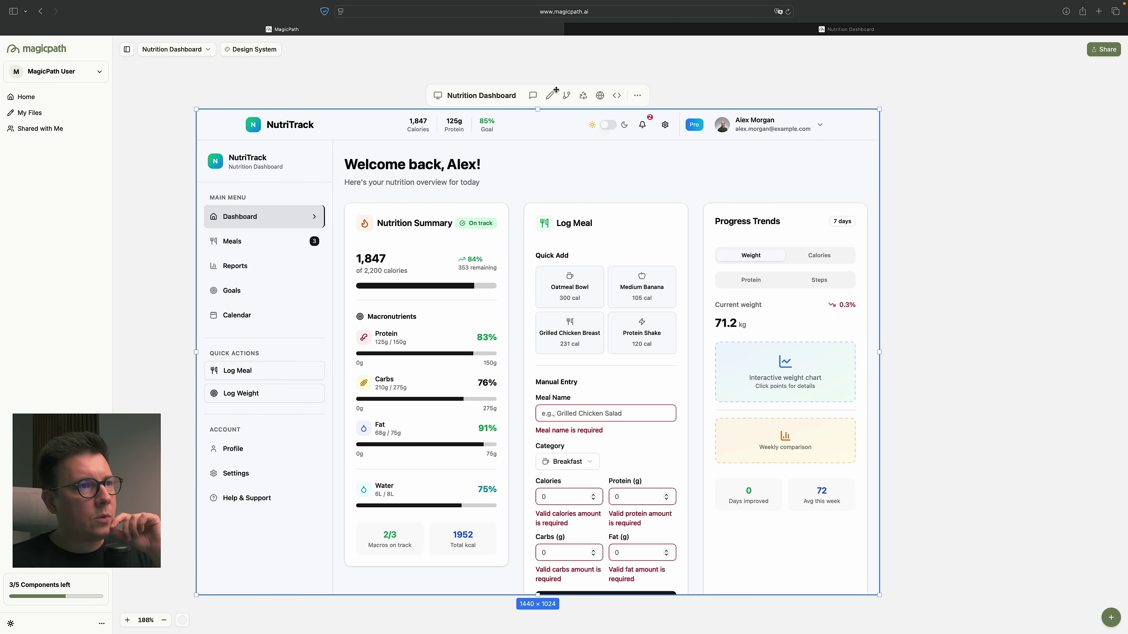
# Enter element editing and select the Oatmeal Bowl quick-add card.
pyautogui.click(550, 98)
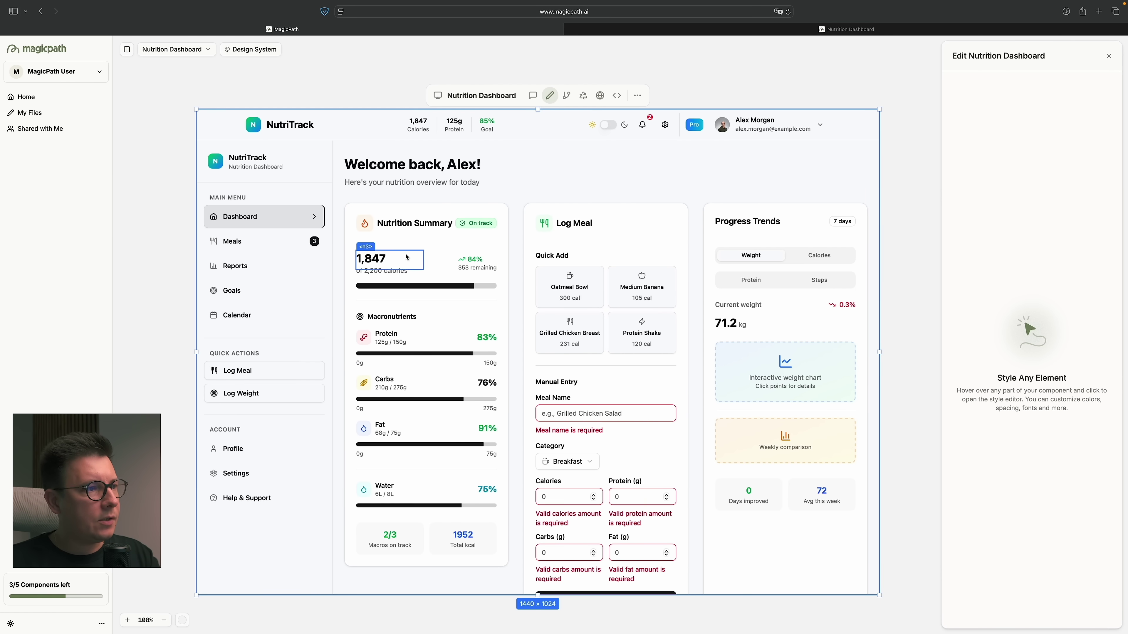
pyautogui.click(391, 266)
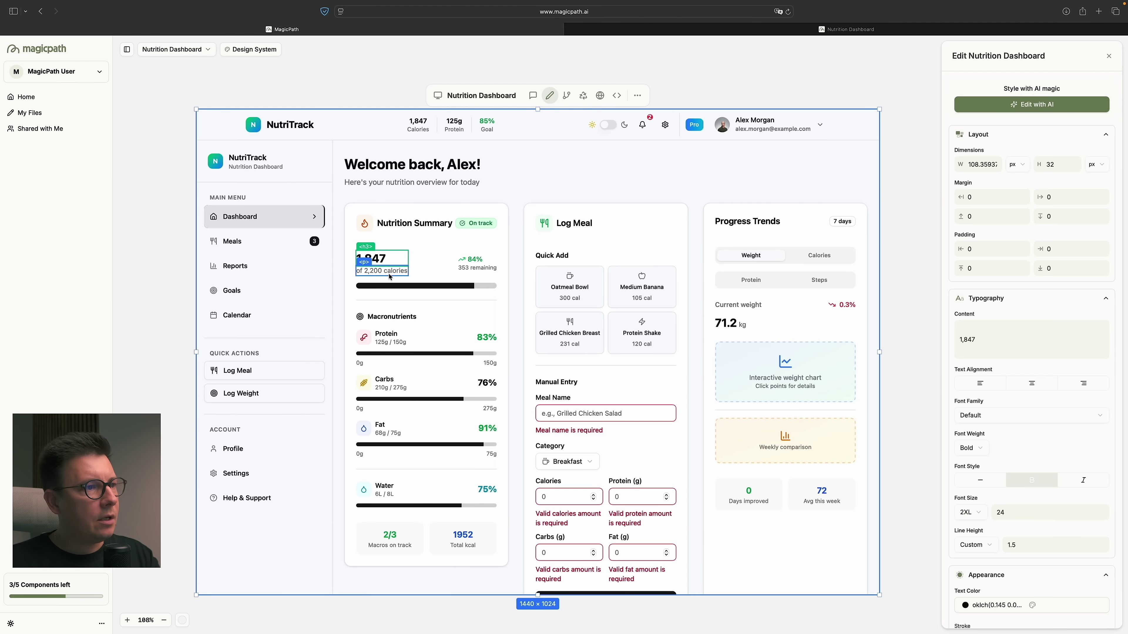
pyautogui.click(411, 164)
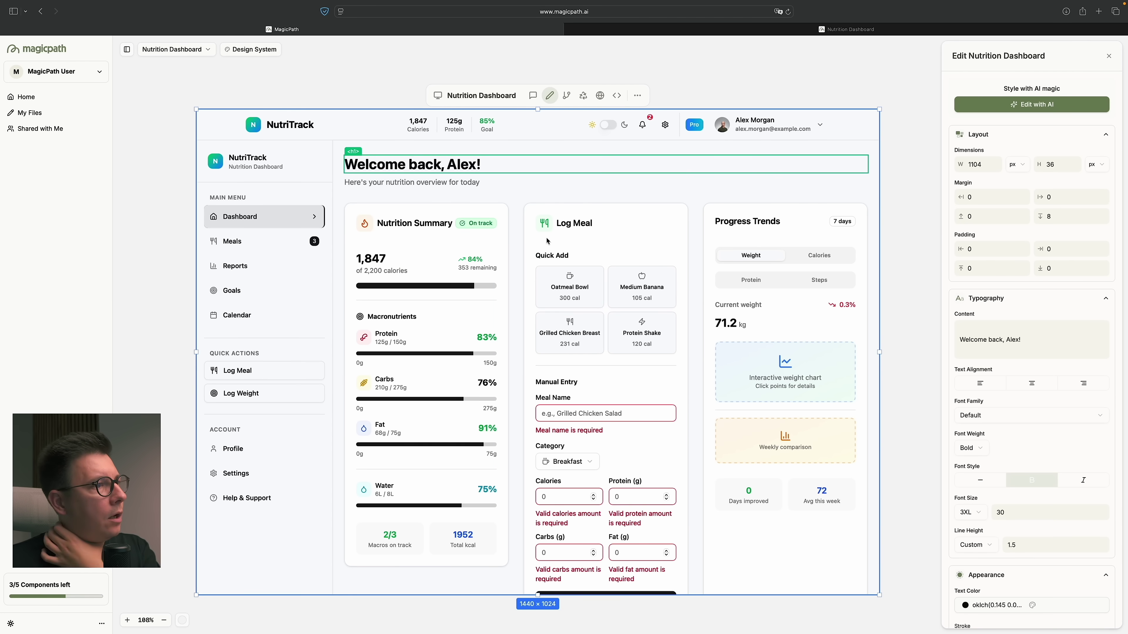
pyautogui.click(599, 278)
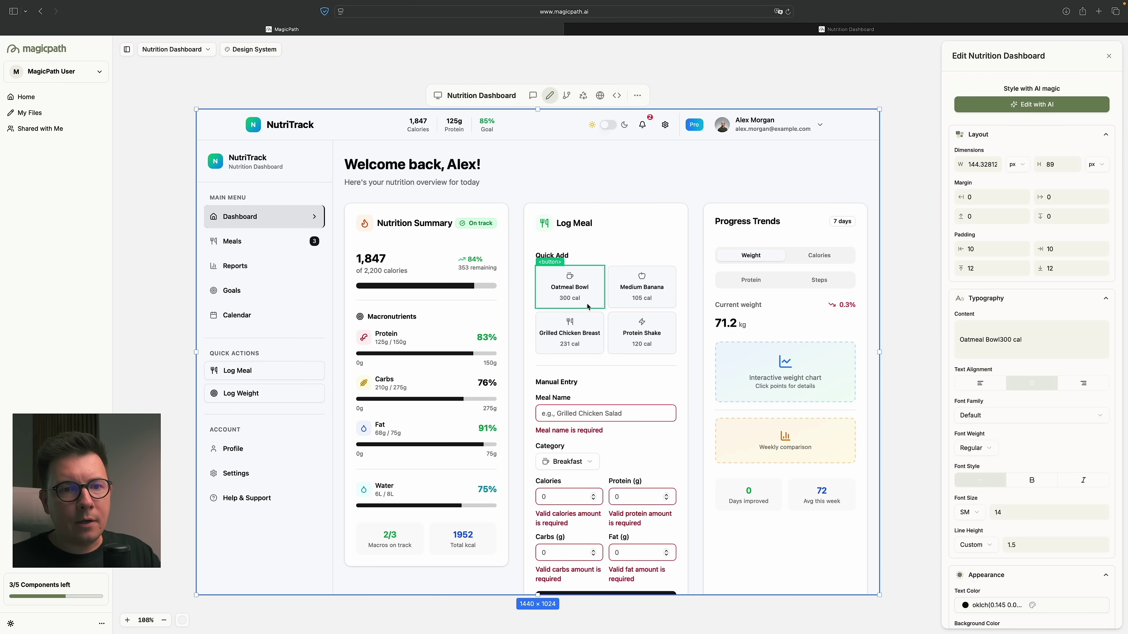
# Give the card an orange border and a warm cream background, then discard the pending styling.
pyautogui.scroll(-5, 993, 311)
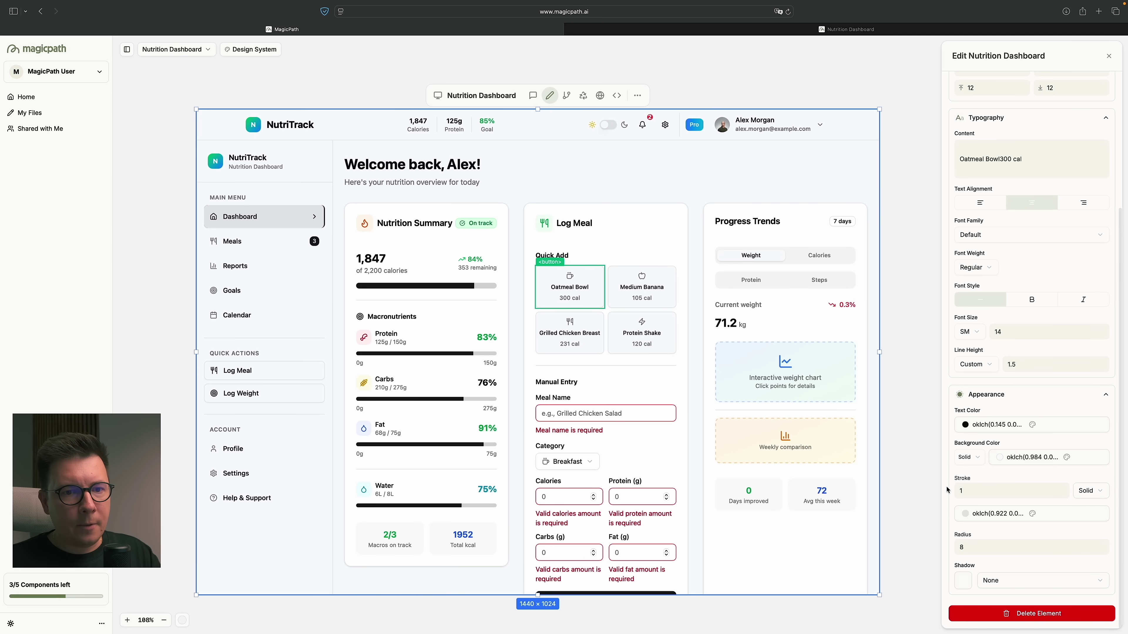
pyautogui.click(966, 516)
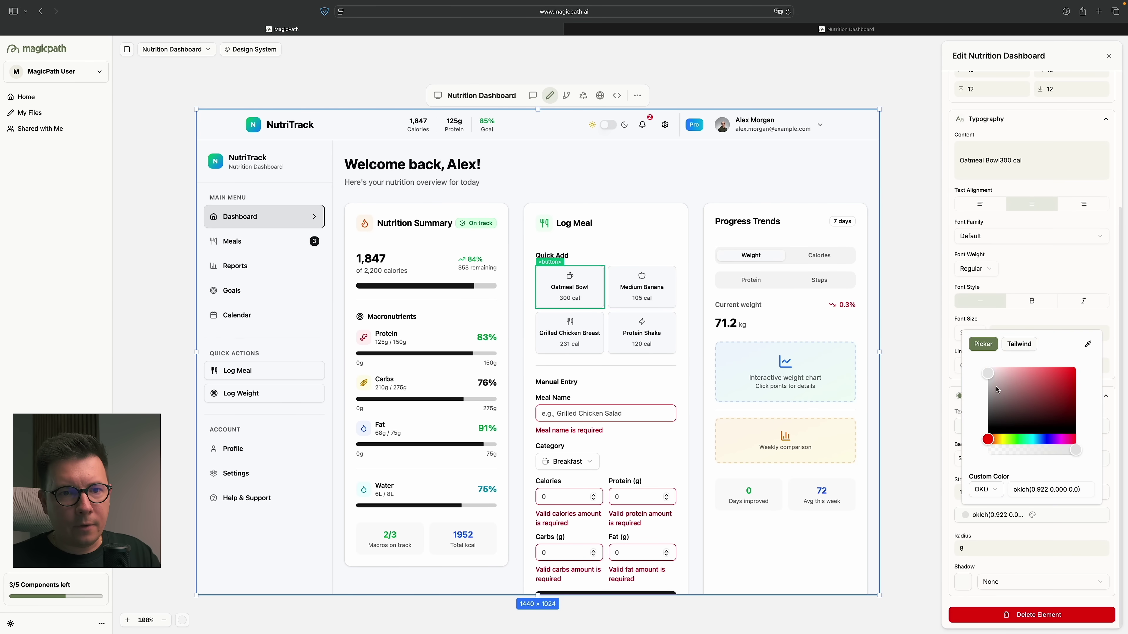
pyautogui.moveTo(991, 443); pyautogui.dragTo(1012, 393)
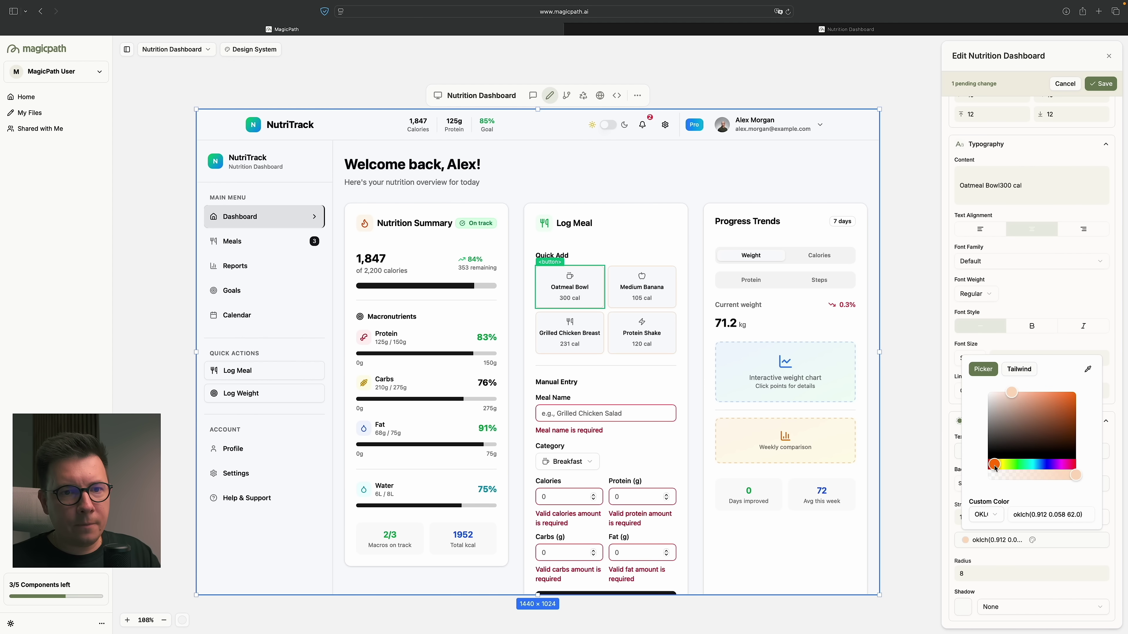
pyautogui.click(952, 527)
pyautogui.click(1001, 485)
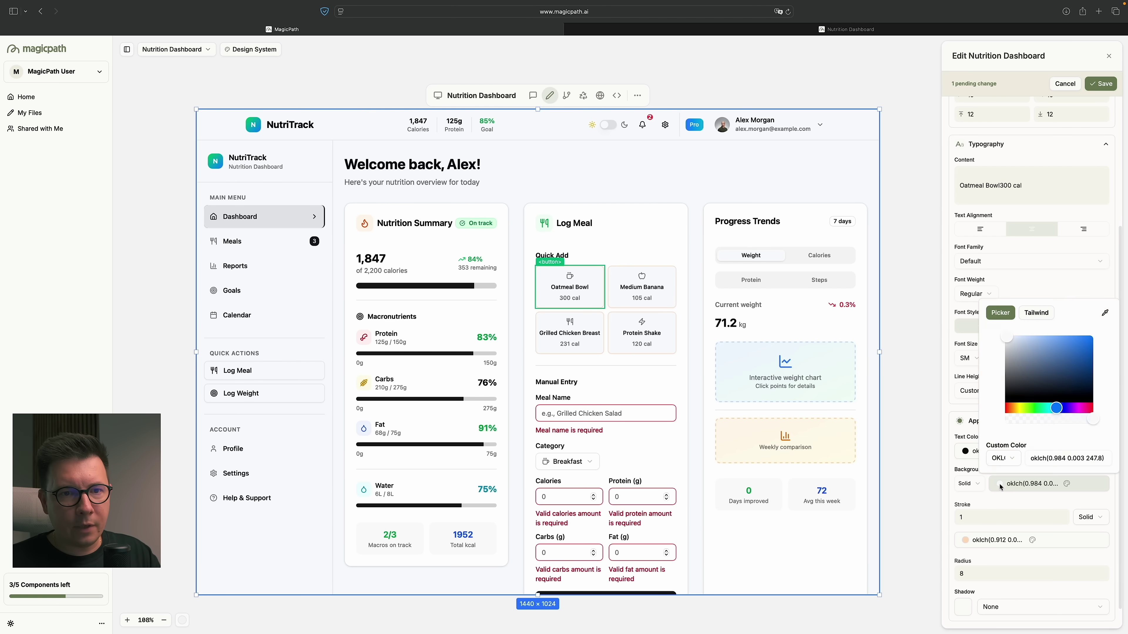
pyautogui.moveTo(1056, 411); pyautogui.dragTo(1014, 408)
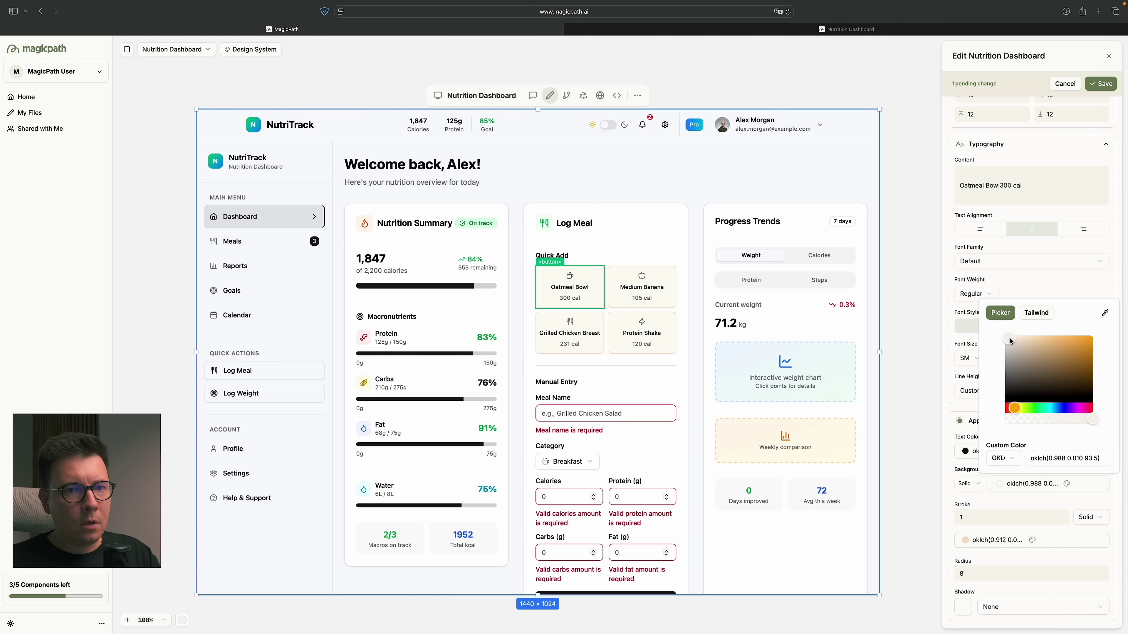
pyautogui.moveTo(1011, 340); pyautogui.dragTo(1013, 340)
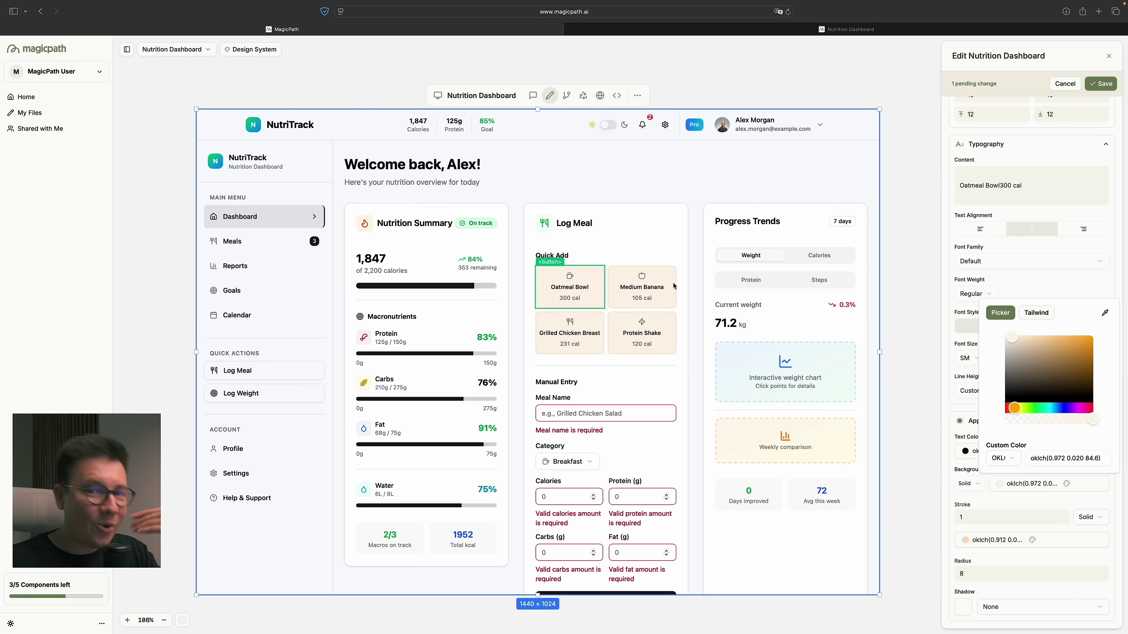
pyautogui.click(693, 207)
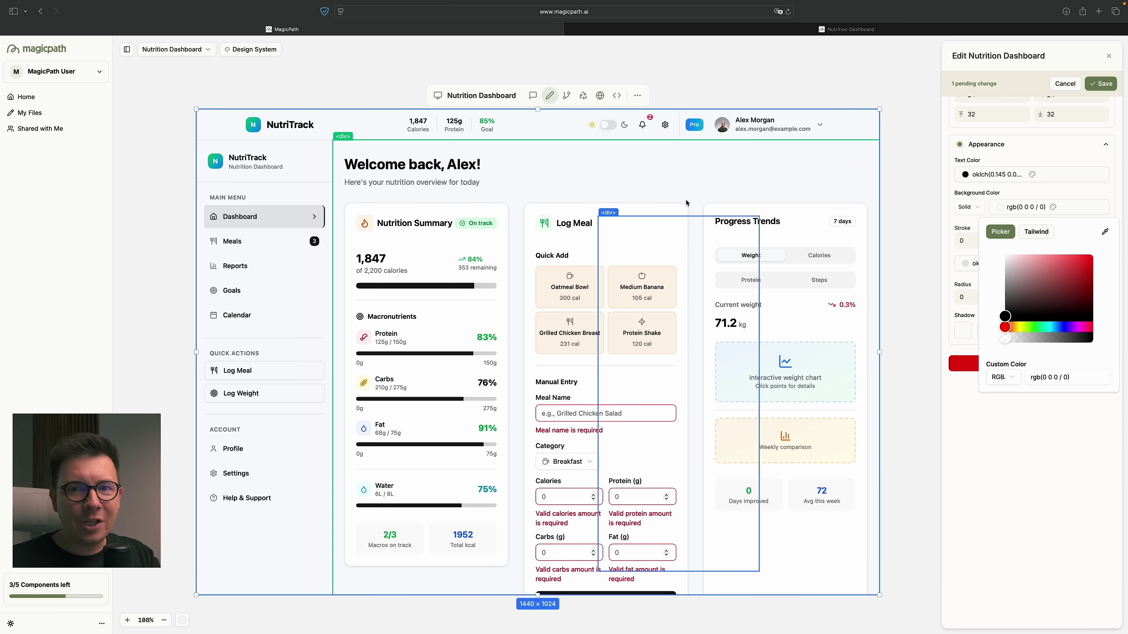
pyautogui.click(976, 371)
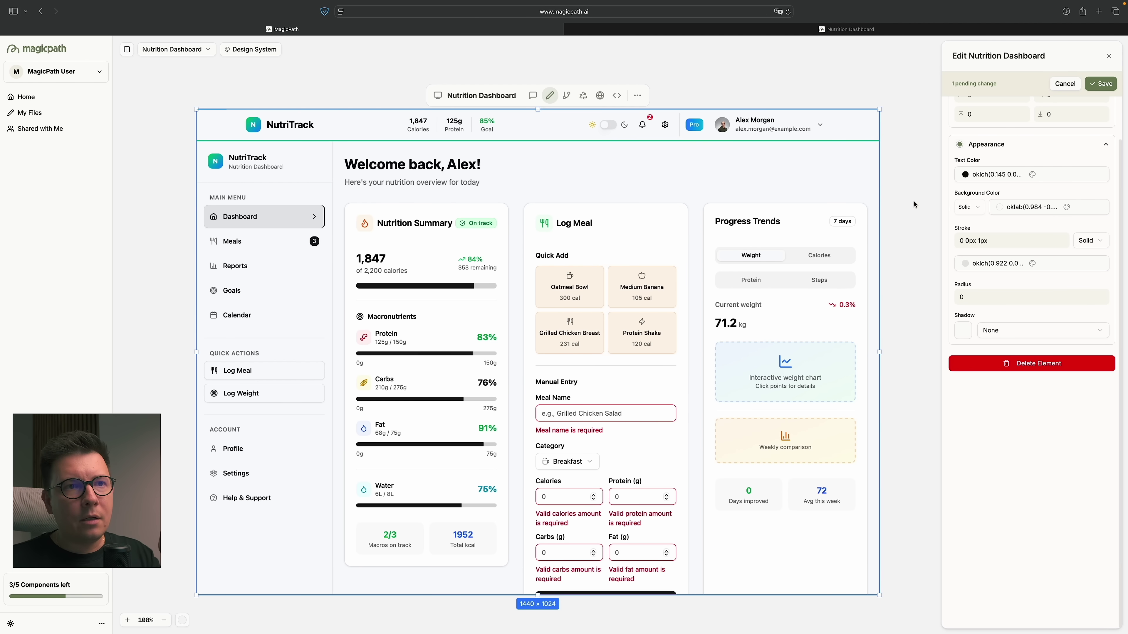
pyautogui.click(462, 108)
# Reselect the dashboard, reopen element editing, and inspect the main area, header and sidebar blocks.
pyautogui.click(226, 104)
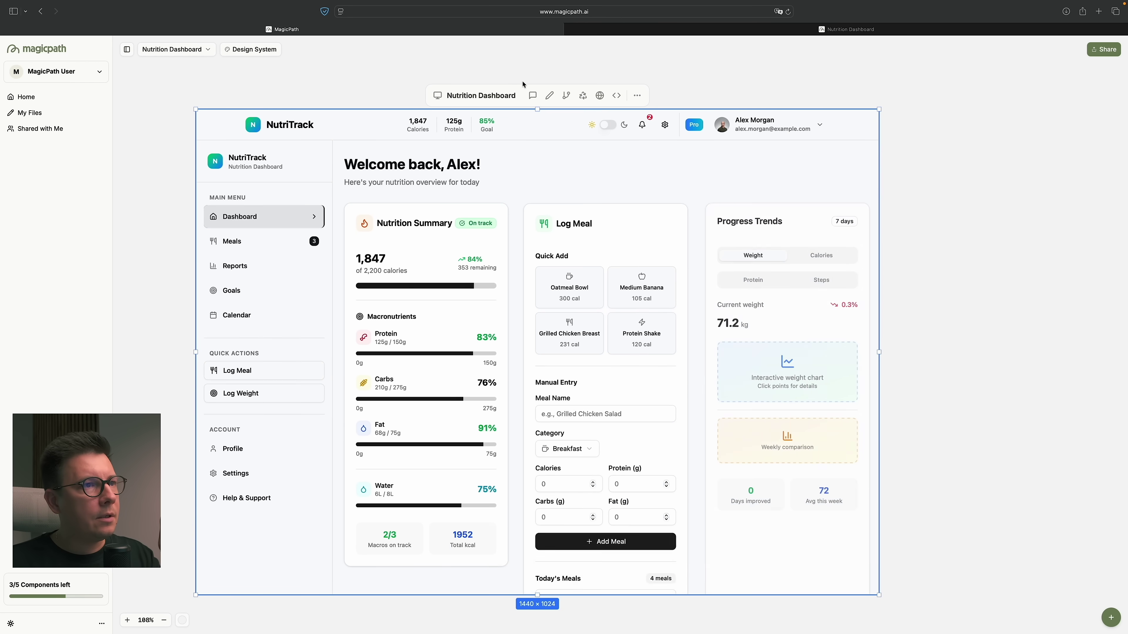
pyautogui.click(550, 95)
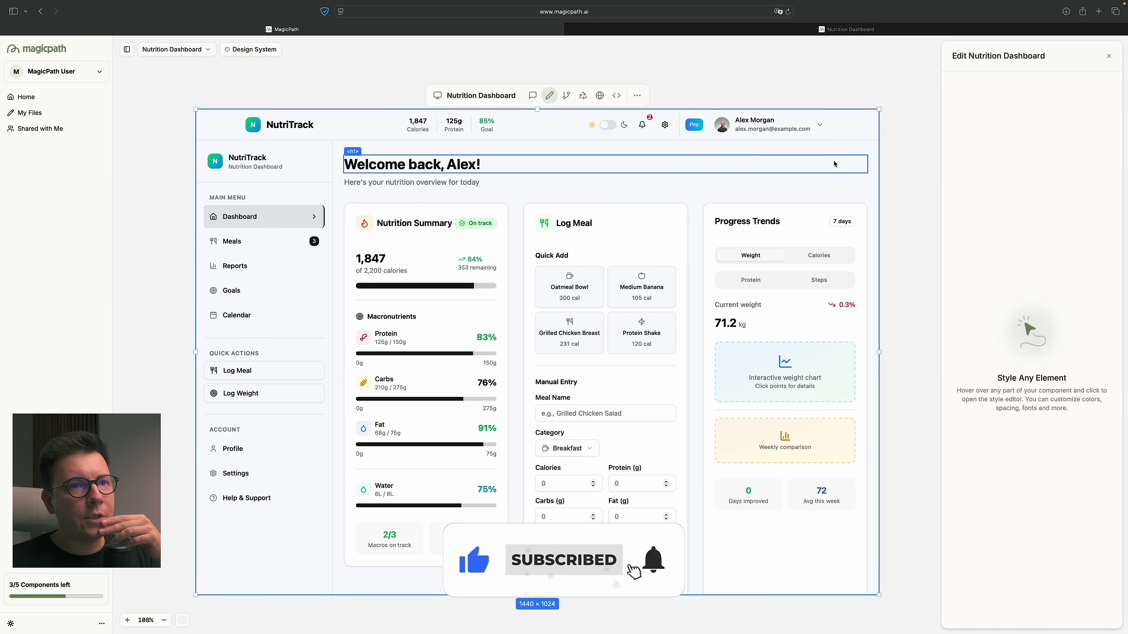
pyautogui.click(843, 155)
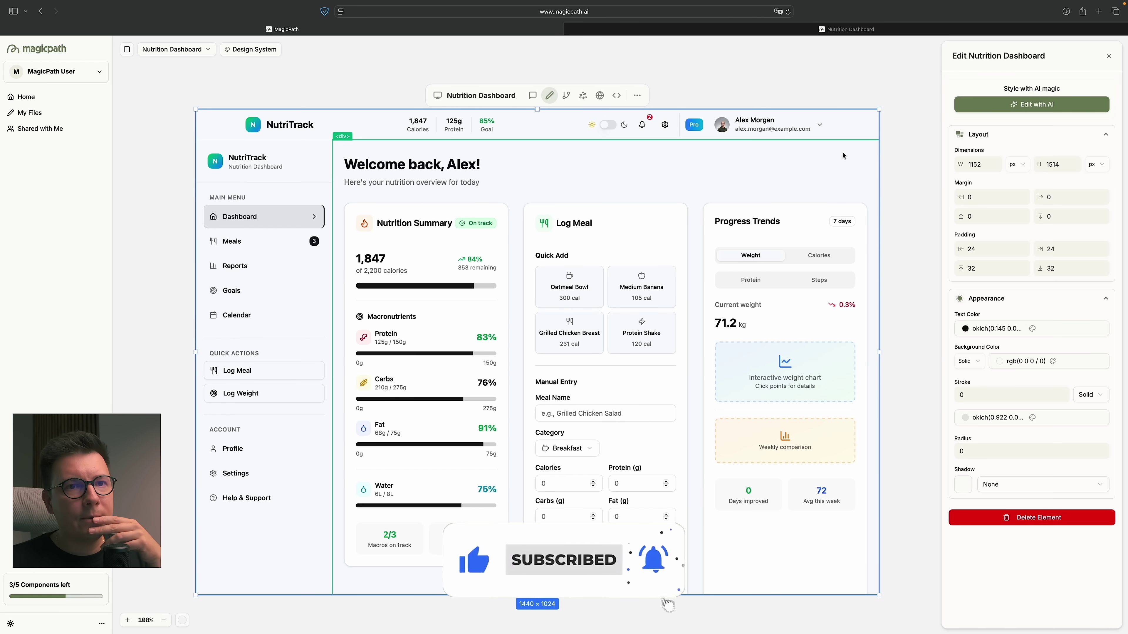
pyautogui.click(999, 361)
pyautogui.click(525, 176)
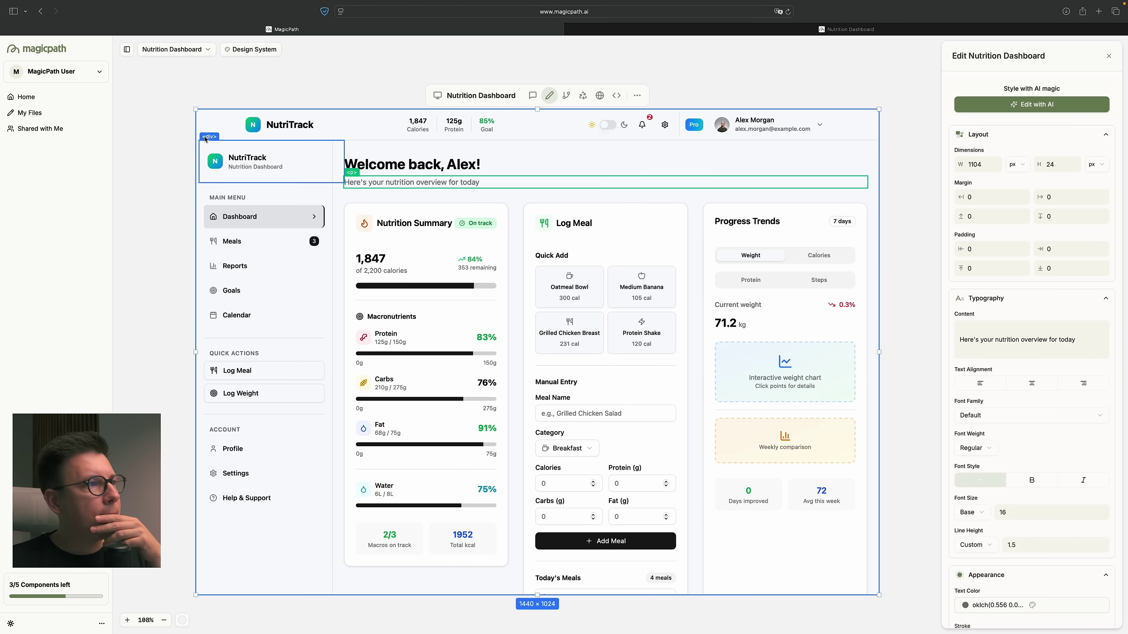
pyautogui.click(525, 179)
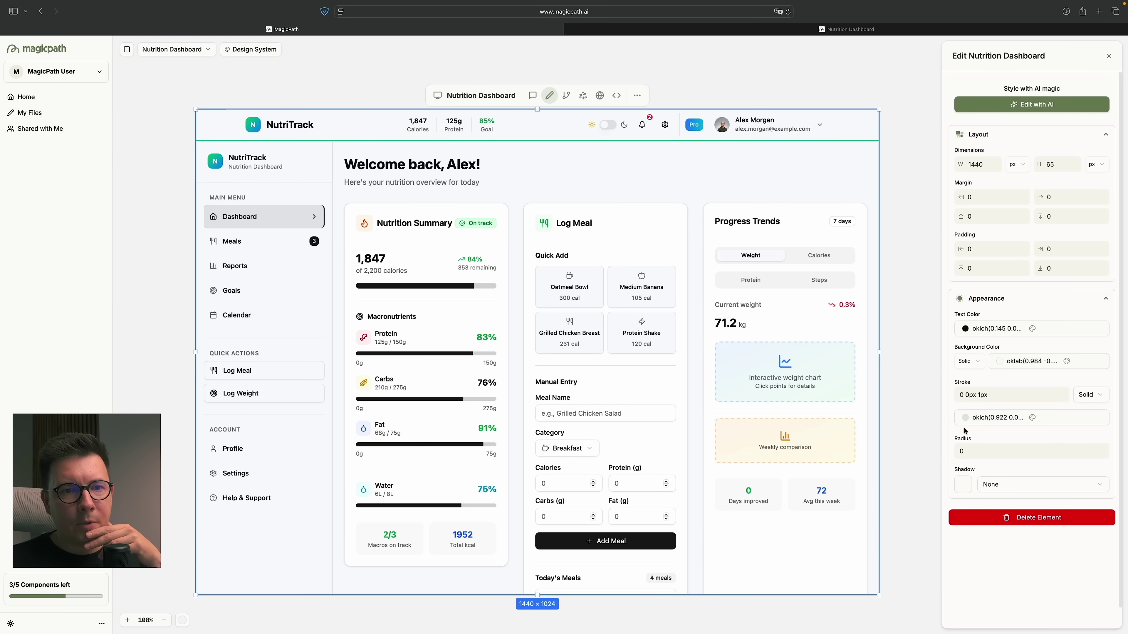
pyautogui.click(312, 168)
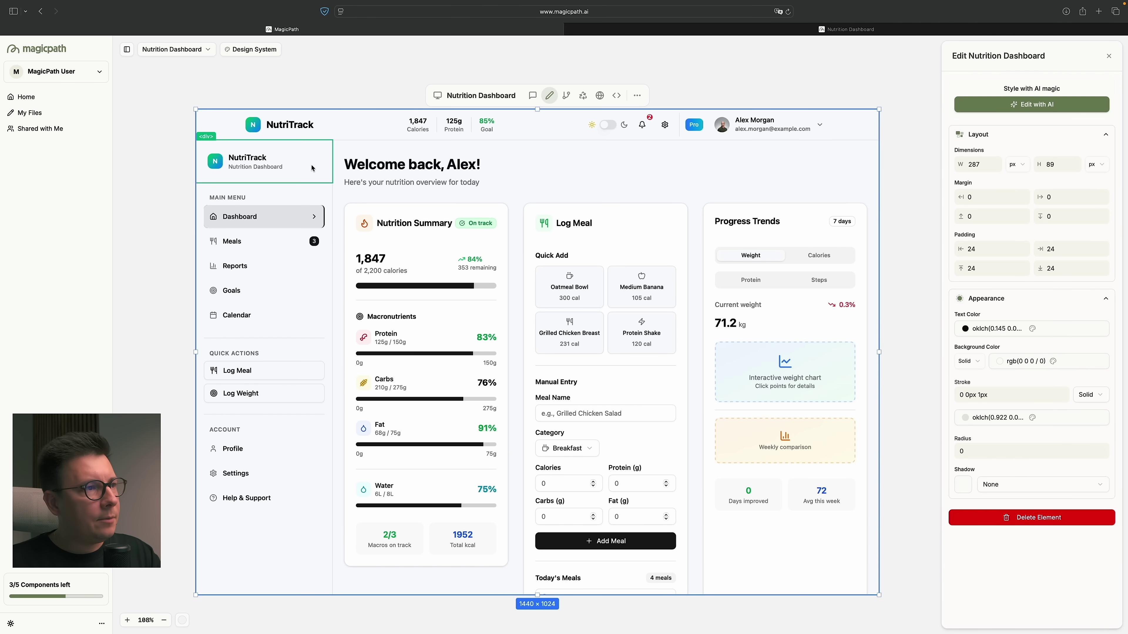
# Change the Welcome back heading's content to a longer first name.
pyautogui.click(438, 167)
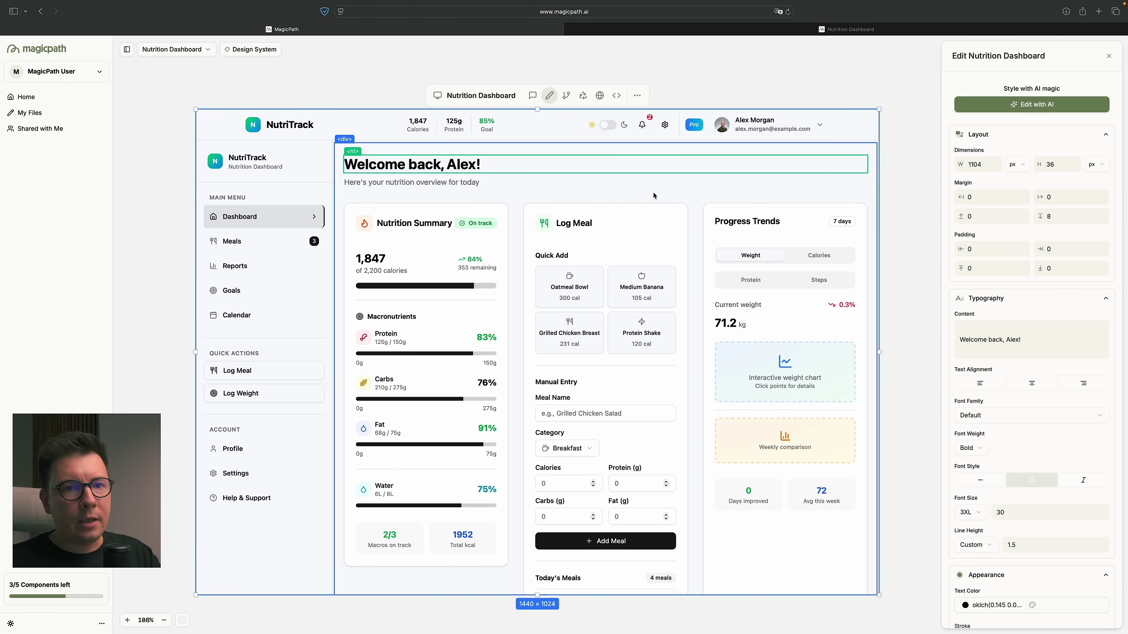
pyautogui.click(1018, 339)
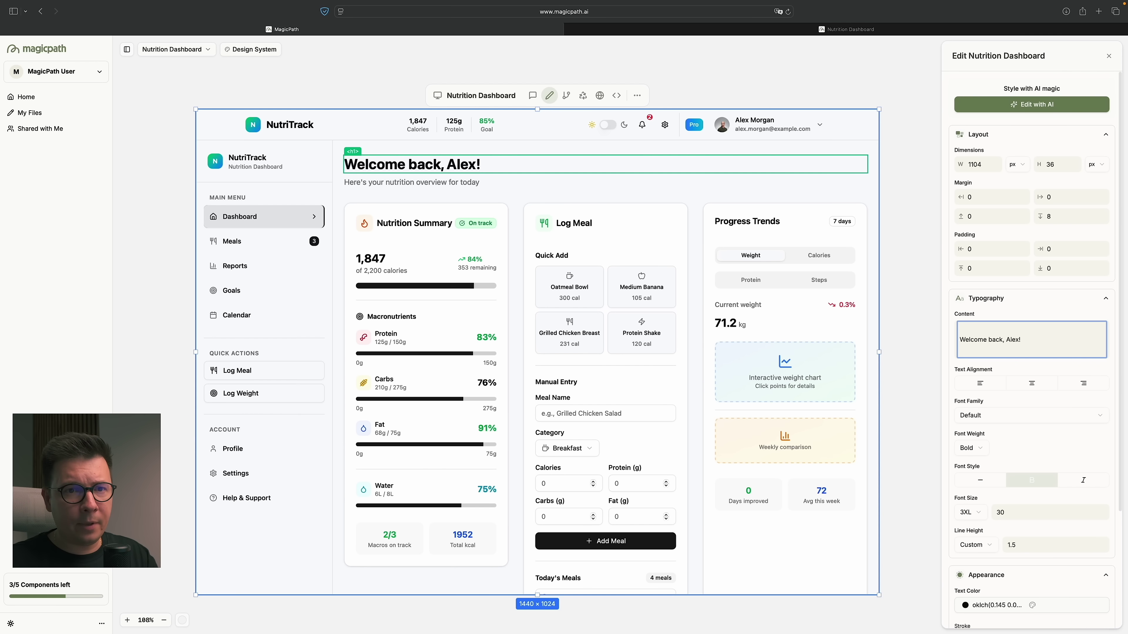
pyautogui.press('BackSpace')
pyautogui.write('dr')
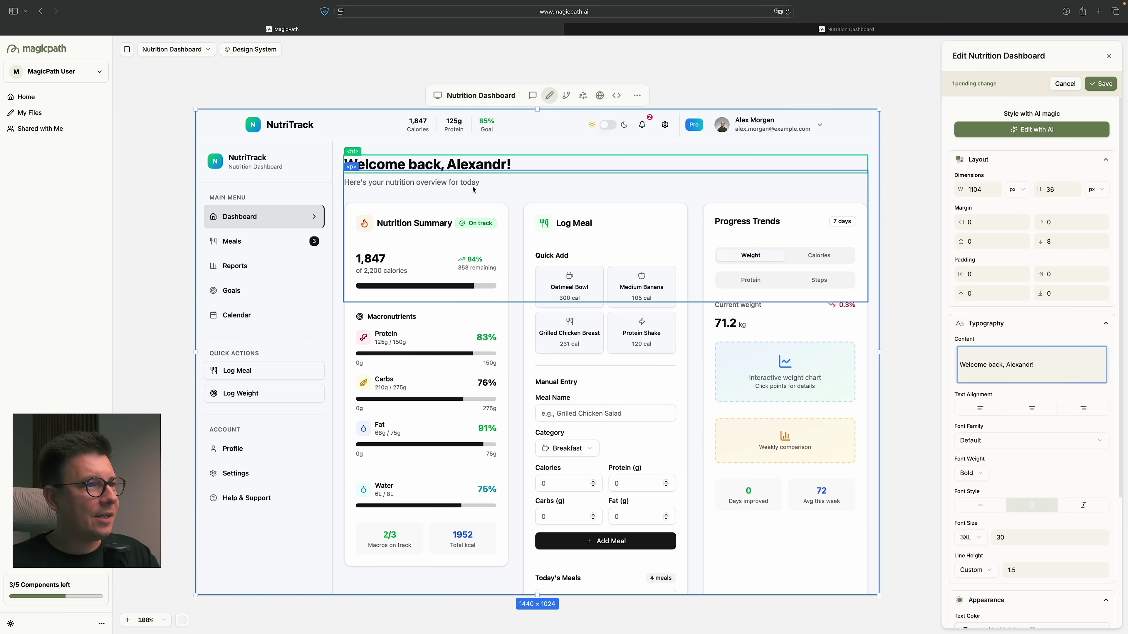
# Change the top bar title to 'NutriTrack IO' and clear the selection.
pyautogui.click(425, 186)
pyautogui.click(290, 125)
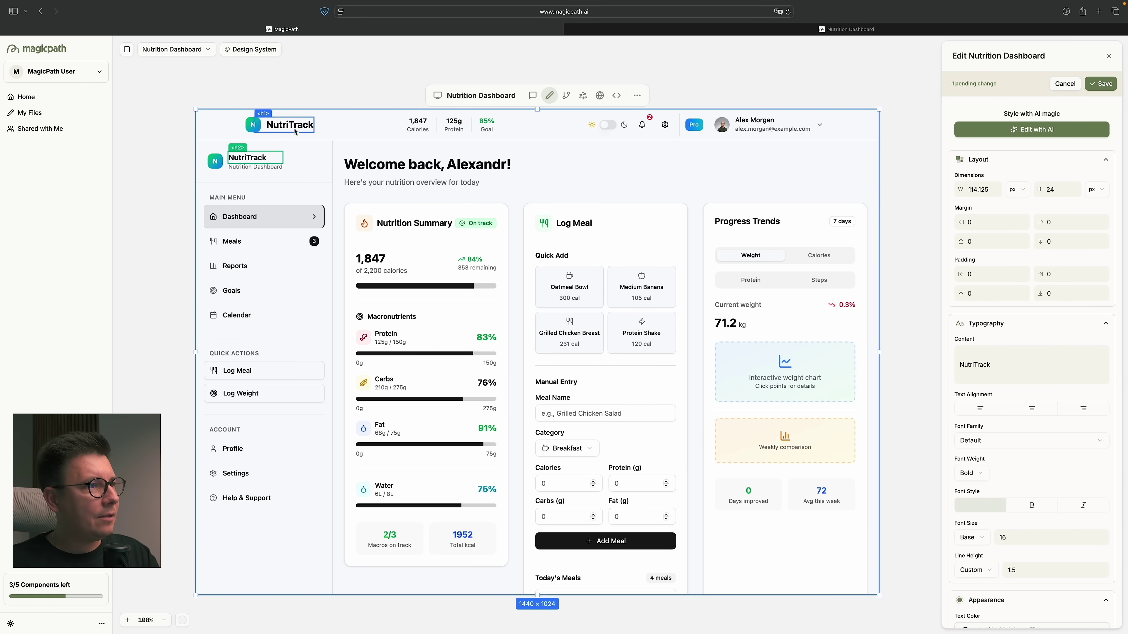
pyautogui.click(1003, 366)
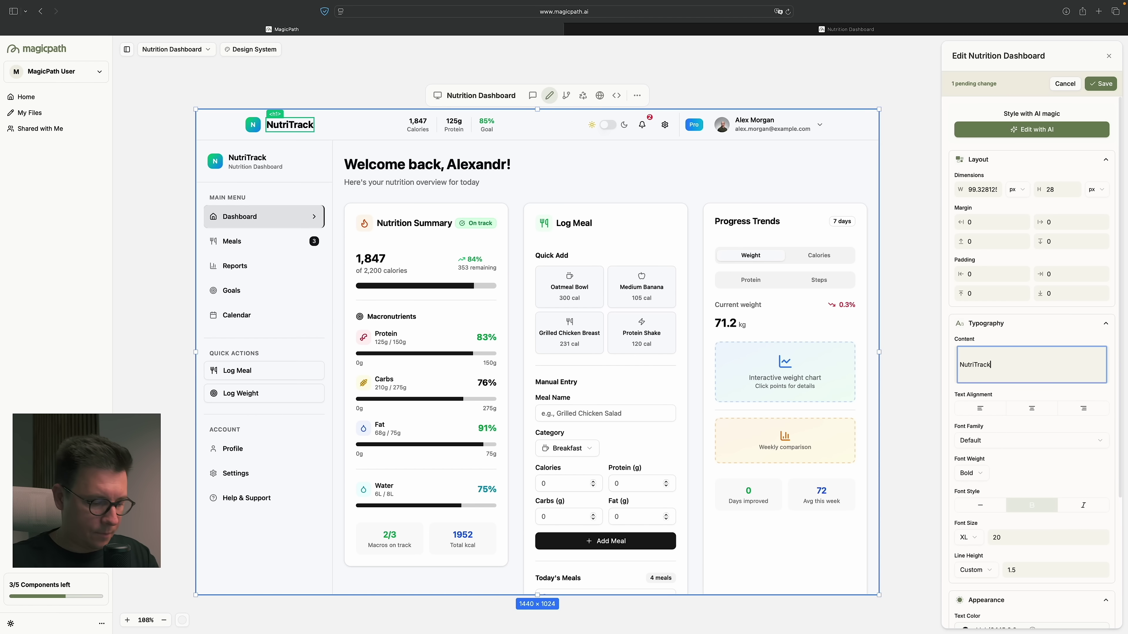
pyautogui.write('I')
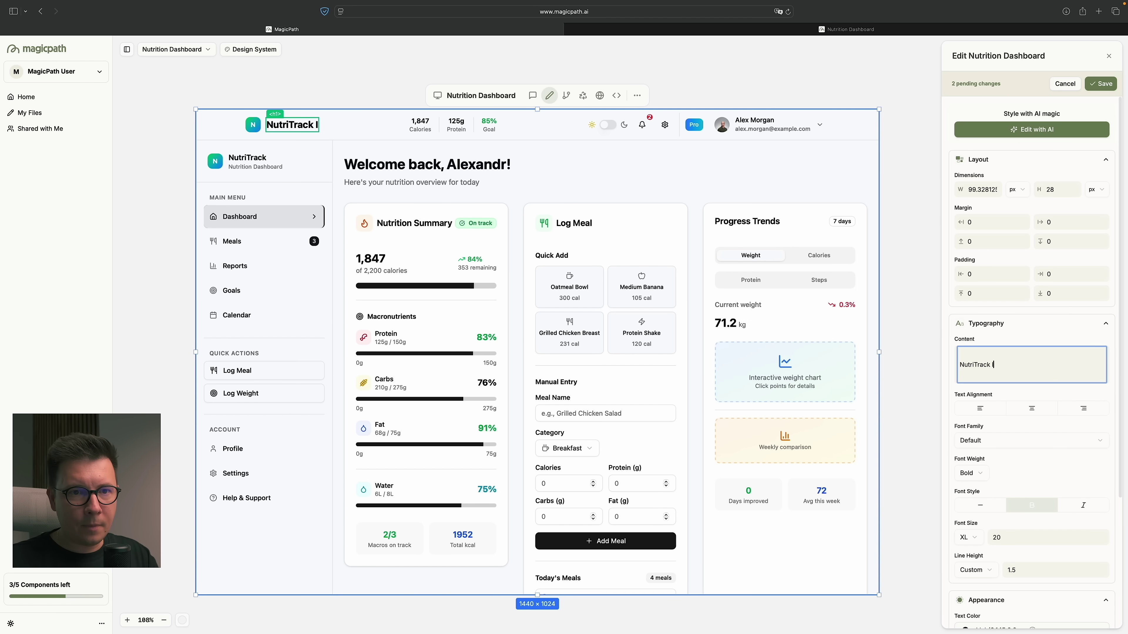
pyautogui.write('O')
pyautogui.click(243, 142)
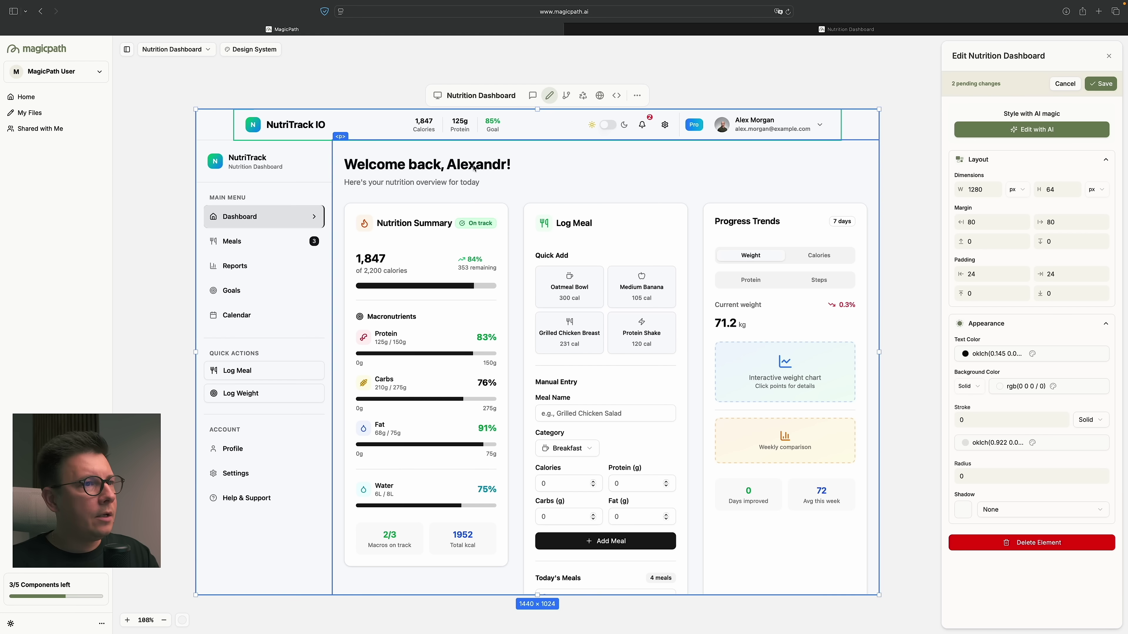
pyautogui.press('Escape')
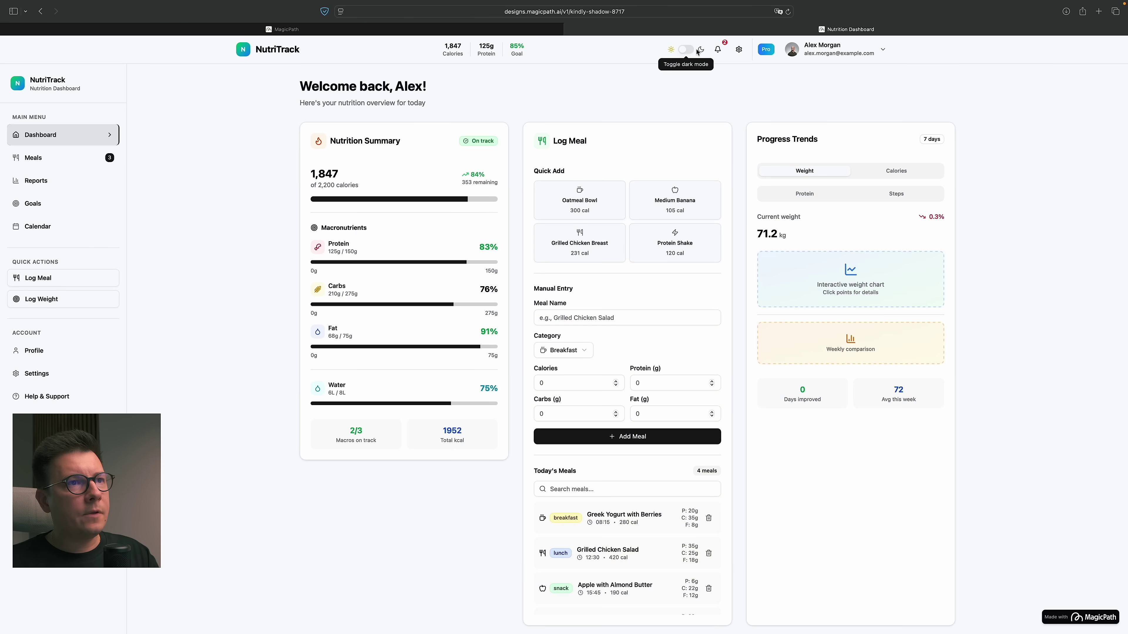
# Toggle the live dashboard's dark mode on, off and on again, leaving it dark.
pyautogui.click(696, 52)
pyautogui.click(694, 52)
pyautogui.click(691, 52)
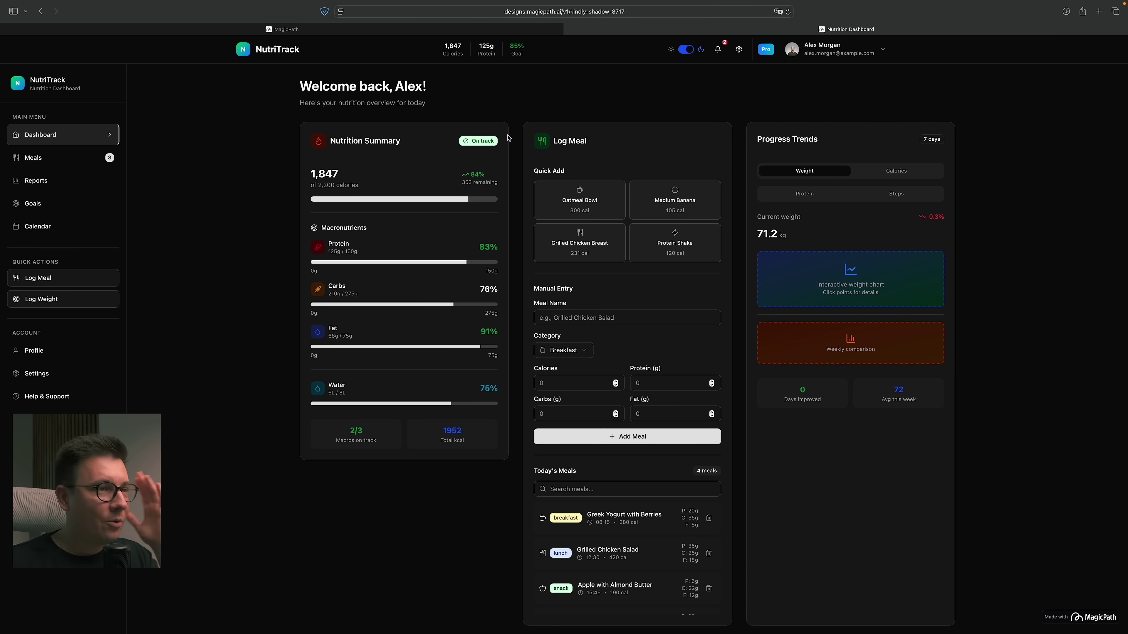
# Back in the editor, save the two pending Nutrition Dashboard edits.
pyautogui.click(437, 30)
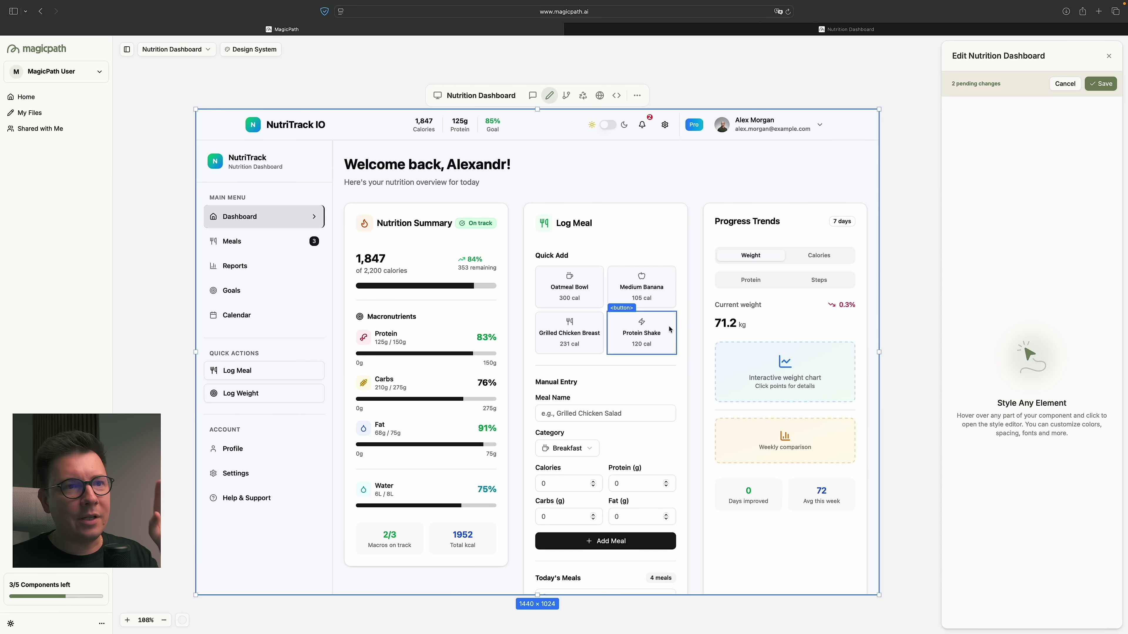
pyautogui.click(657, 328)
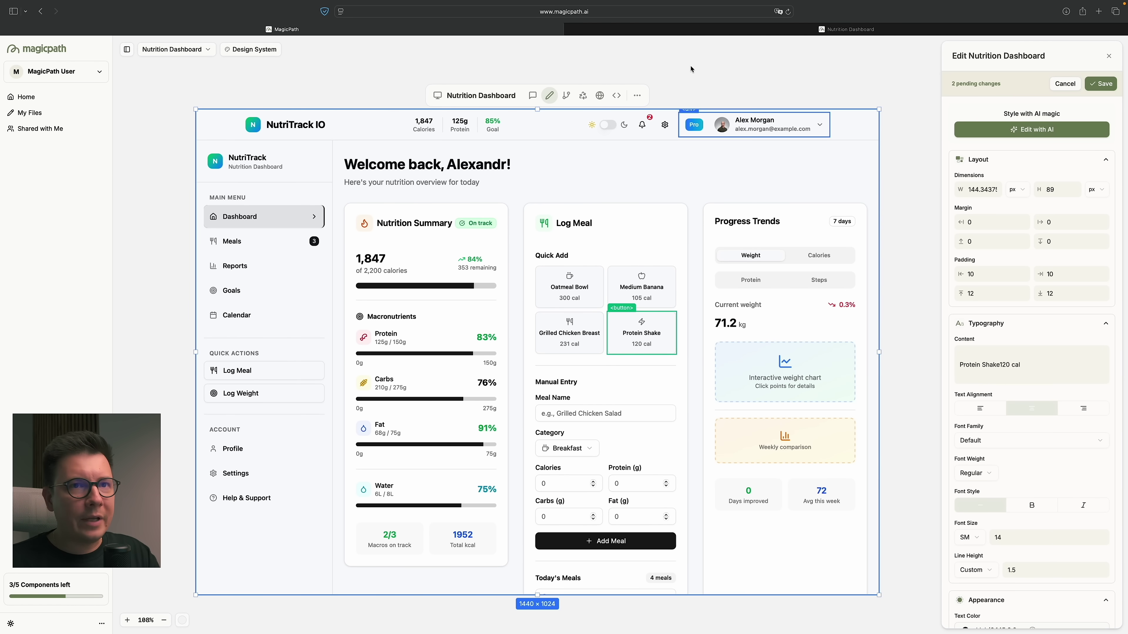
pyautogui.click(1112, 85)
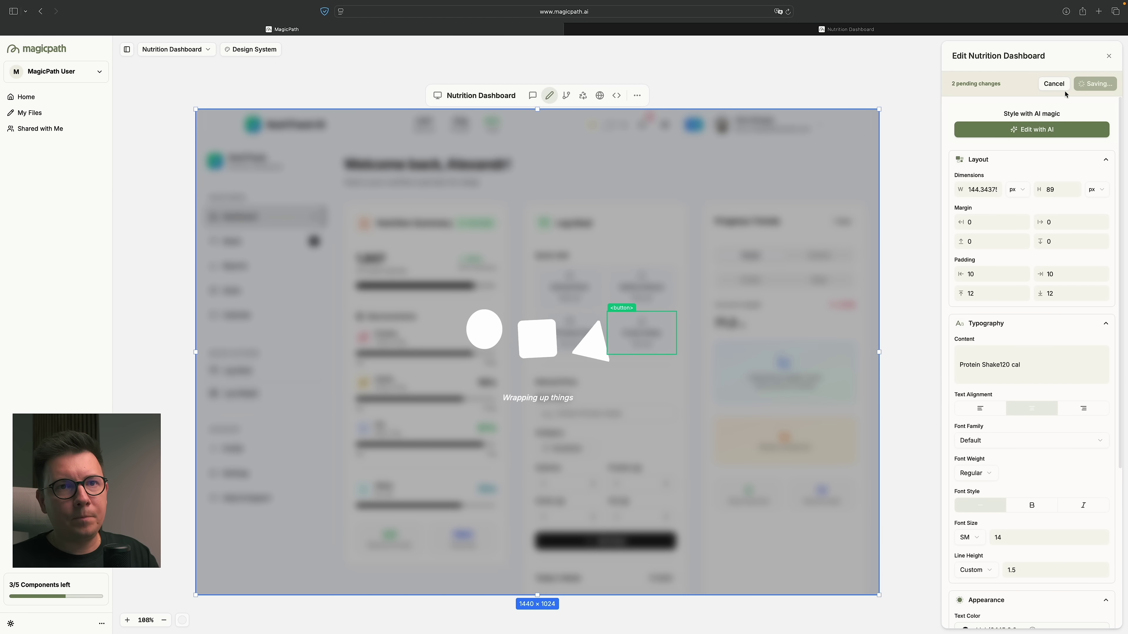
pyautogui.scroll(-5, 1014, 405)
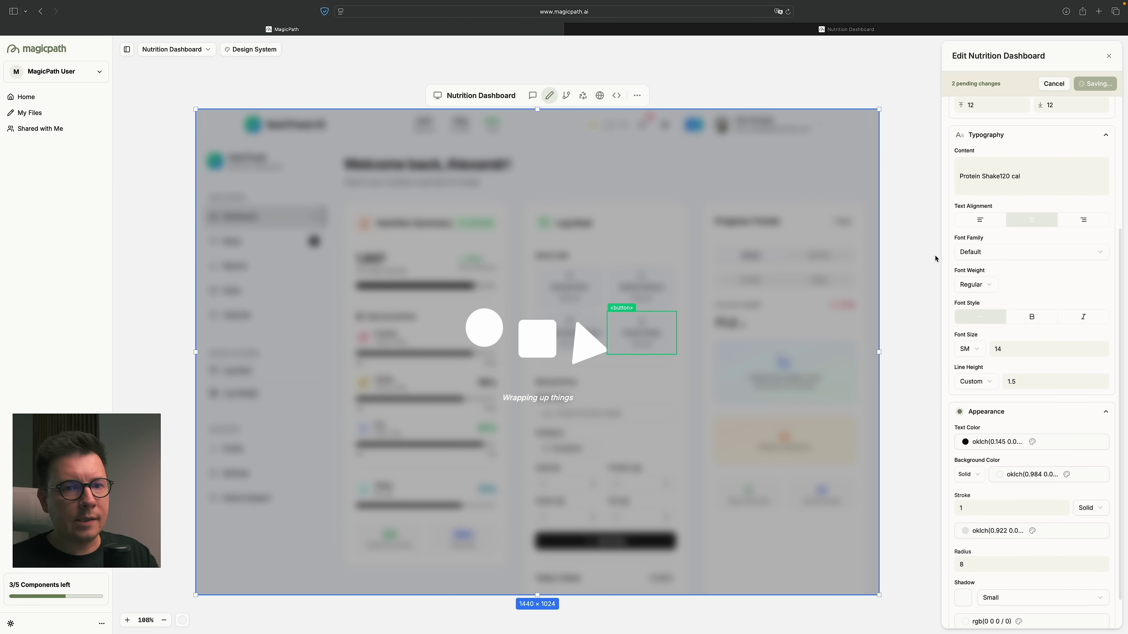
pyautogui.scroll(-2, 954, 271)
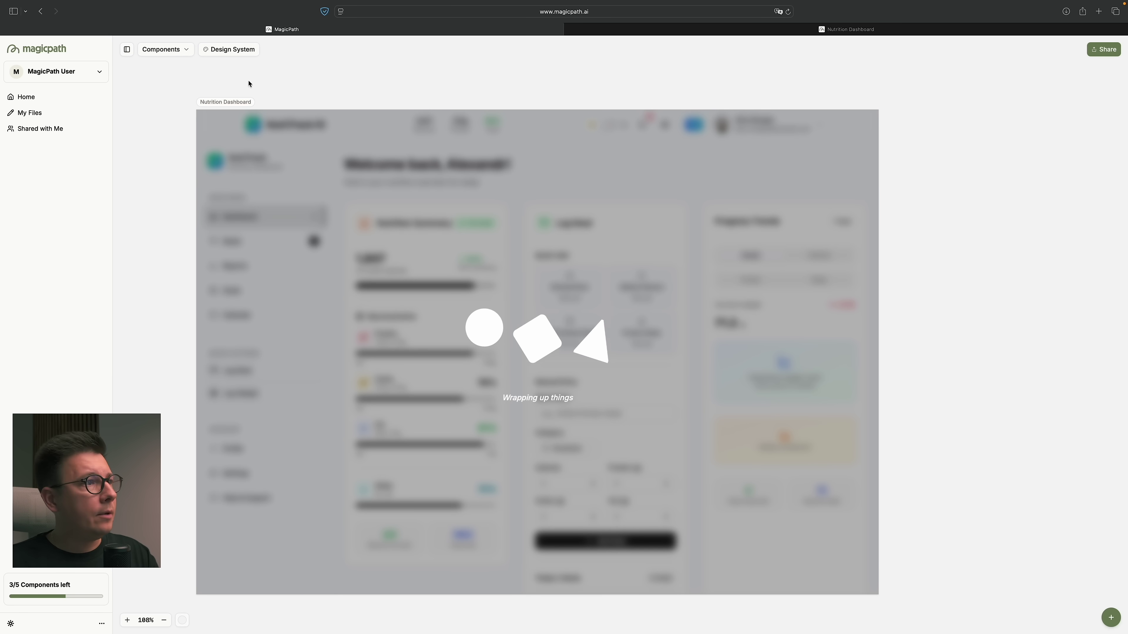
# Try the frame's code view twice, closing the Plans & Billing dialog each time.
pyautogui.click(229, 102)
pyautogui.click(617, 96)
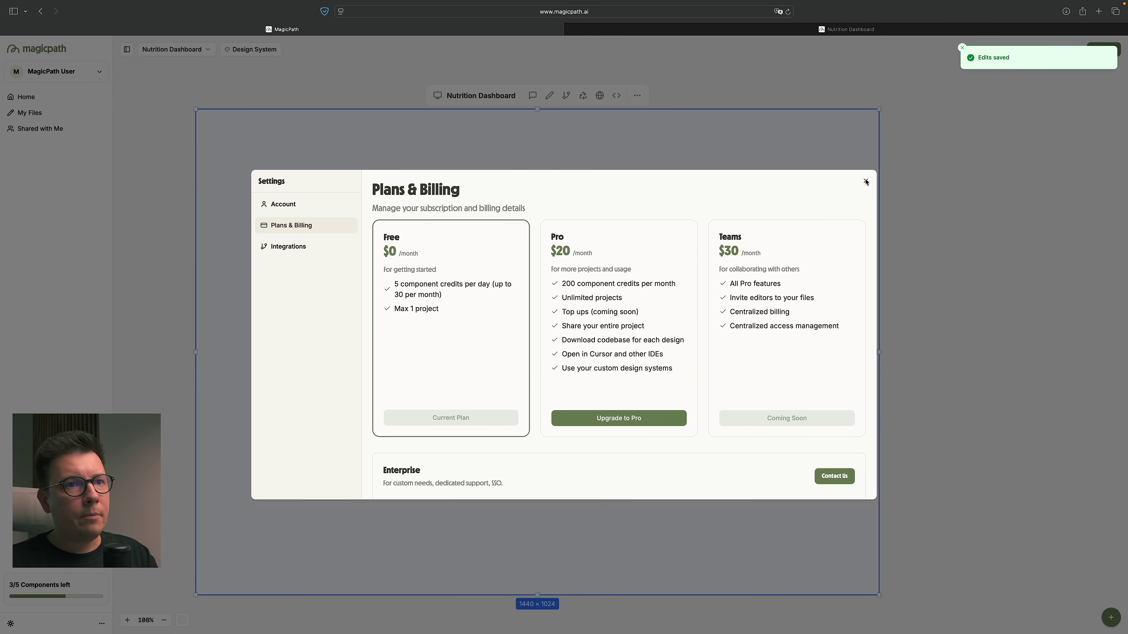
pyautogui.click(865, 181)
pyautogui.click(618, 97)
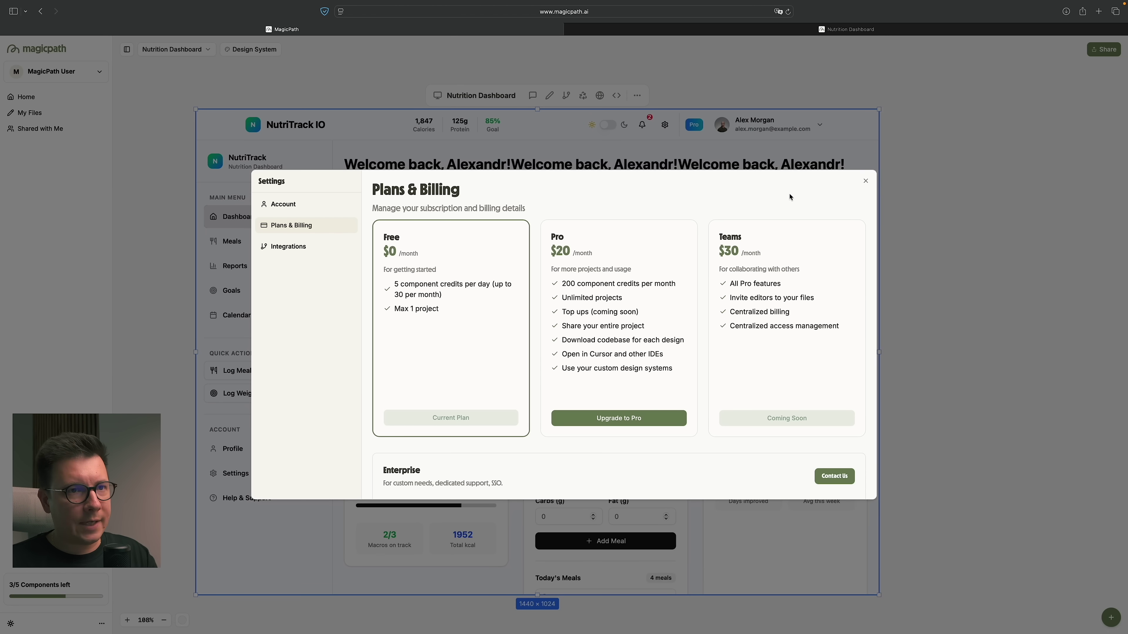
pyautogui.click(866, 181)
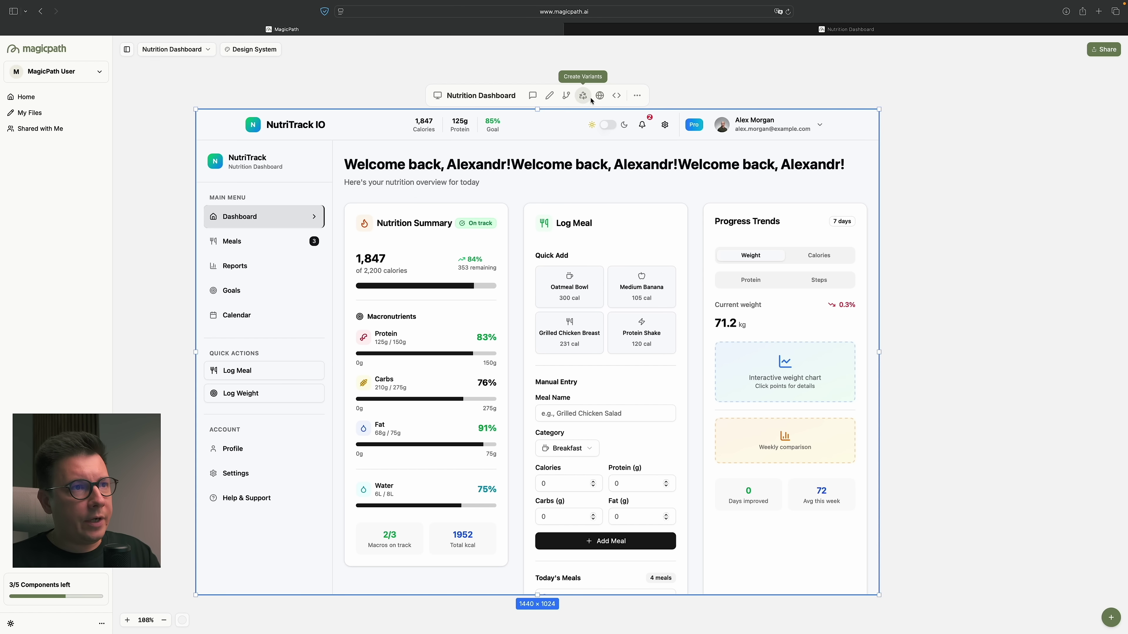
# Move the Nutrition Dashboard frame further left on the canvas.
pyautogui.scroll(-3, 321, 132)
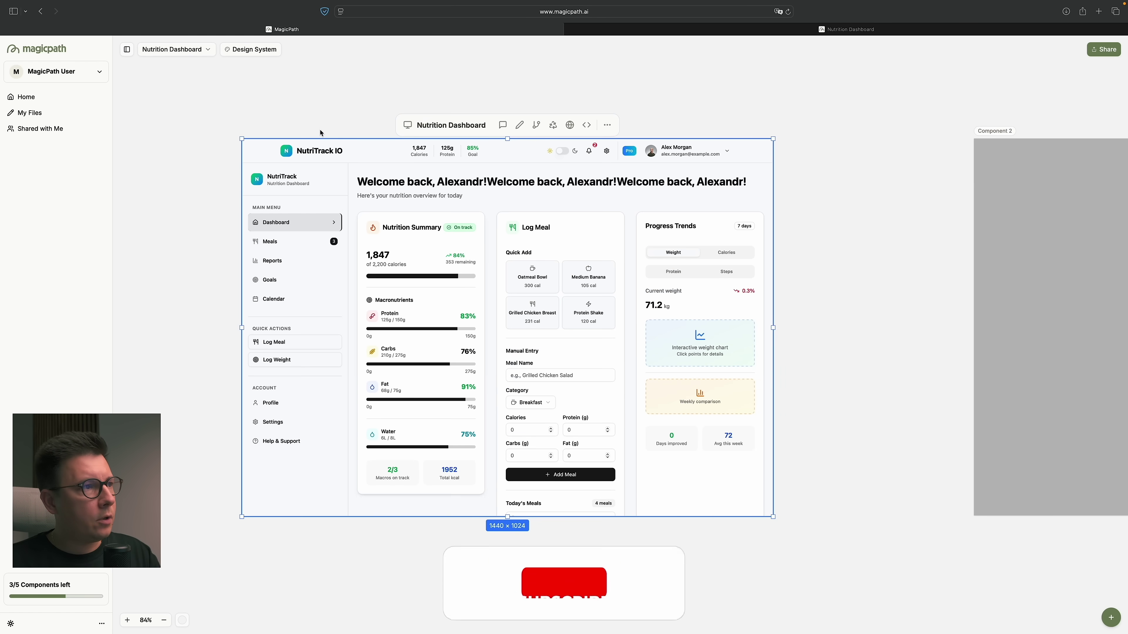
pyautogui.scroll(-2, 390, 136)
pyautogui.click(389, 134)
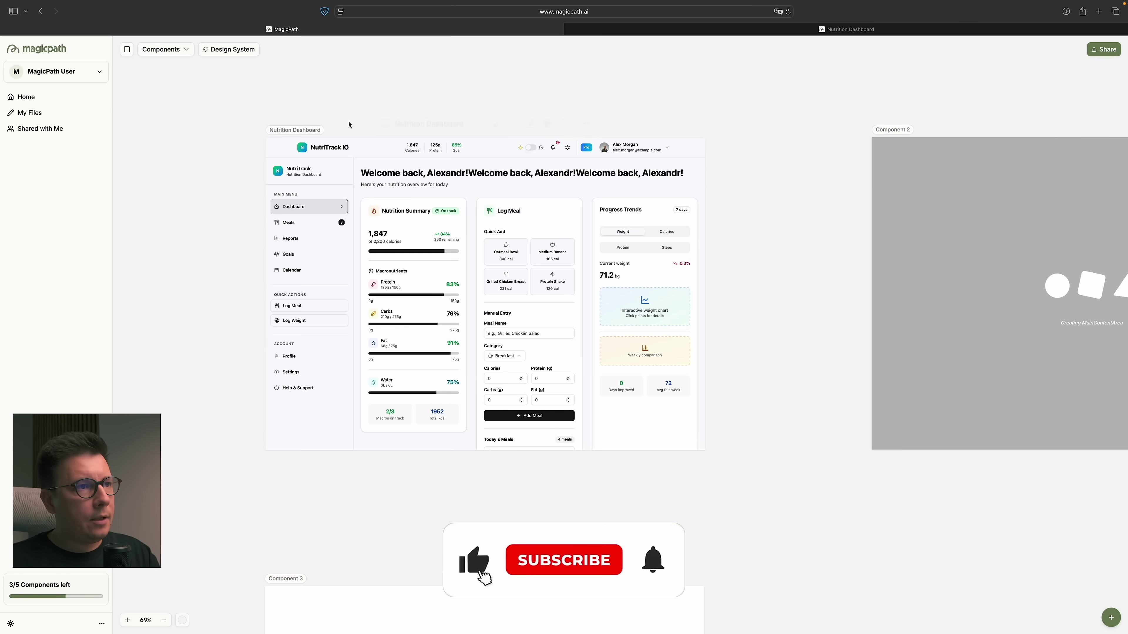
pyautogui.click(435, 161)
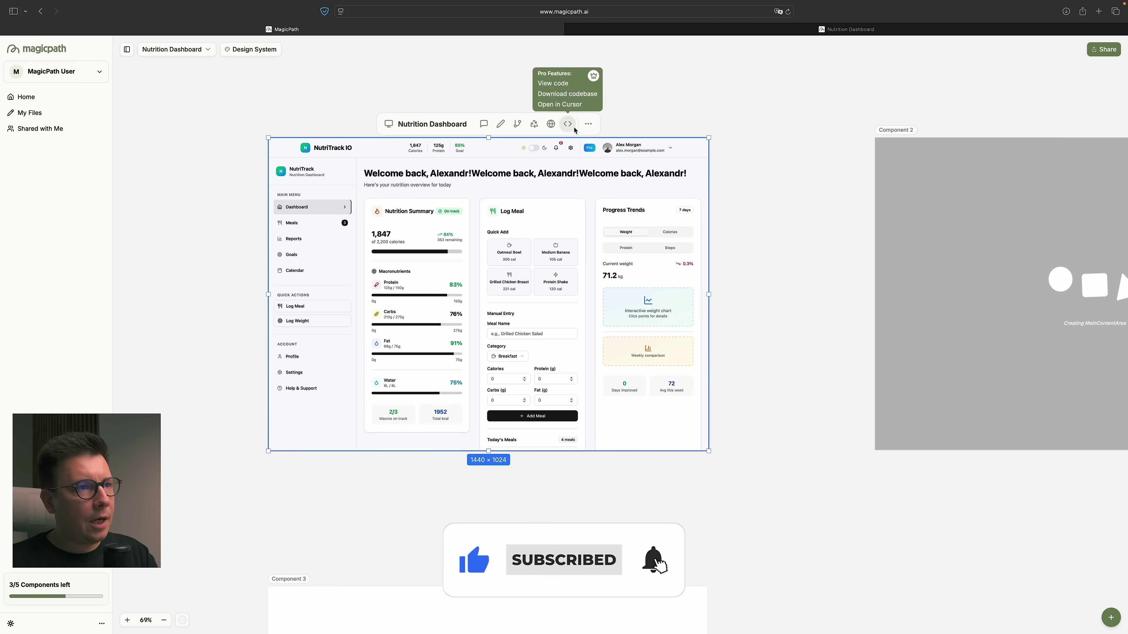
pyautogui.click(297, 118)
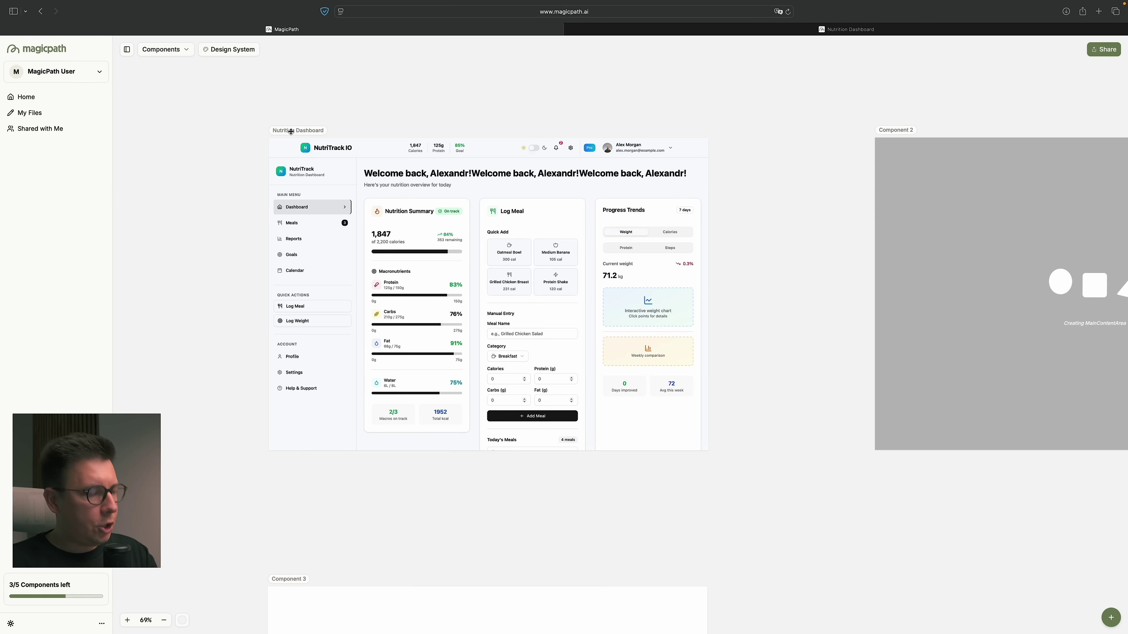
pyautogui.moveTo(291, 131); pyautogui.dragTo(137, 141)
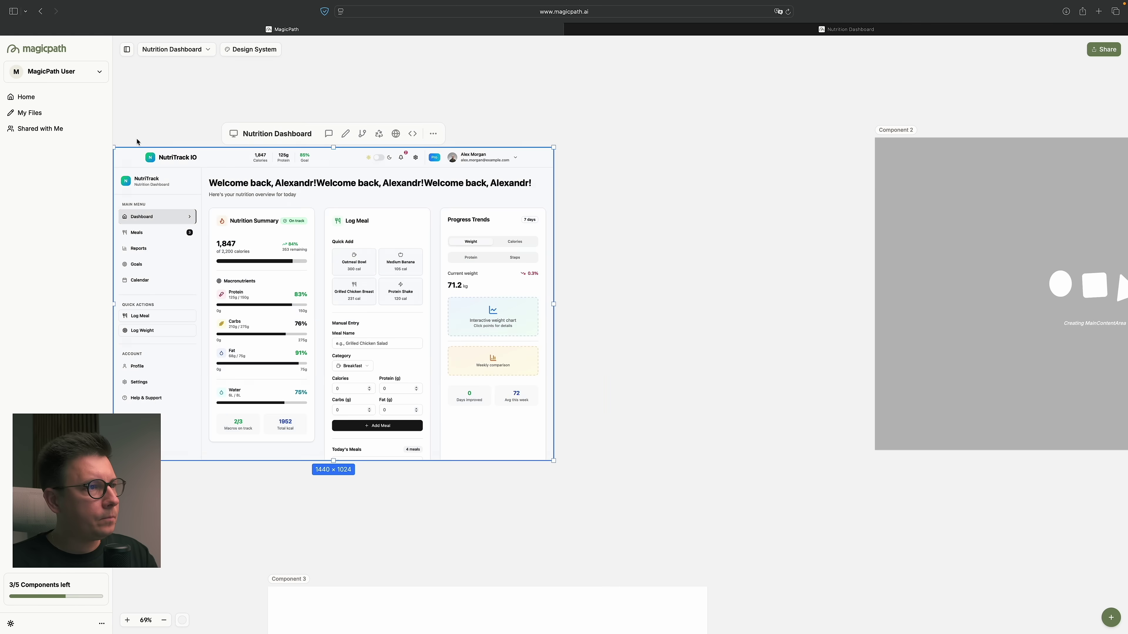
pyautogui.scroll(-5, 444, 131)
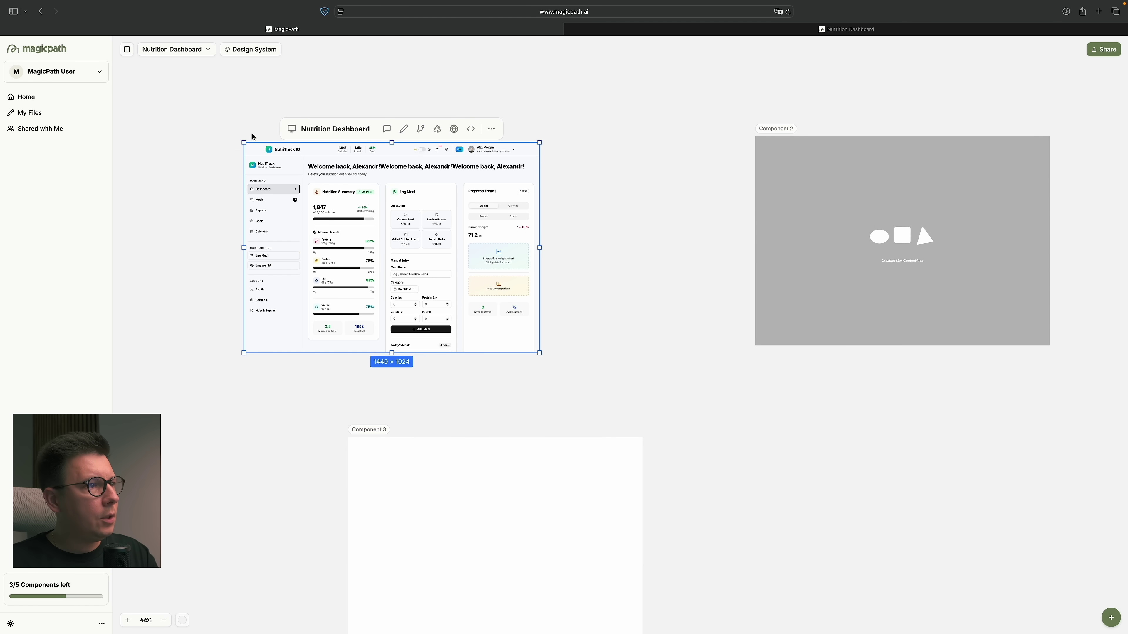
# Copy the dashboard frame, paste it on the canvas, and place the copy above the original.
pyautogui.click(491, 128)
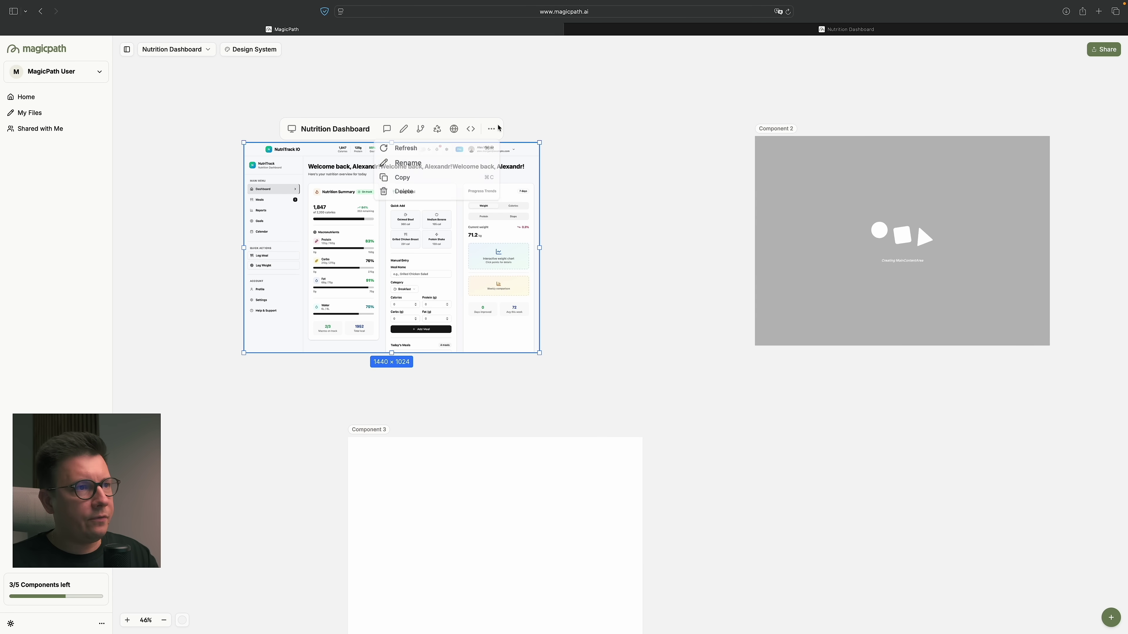
pyautogui.click(410, 178)
pyautogui.click(599, 113)
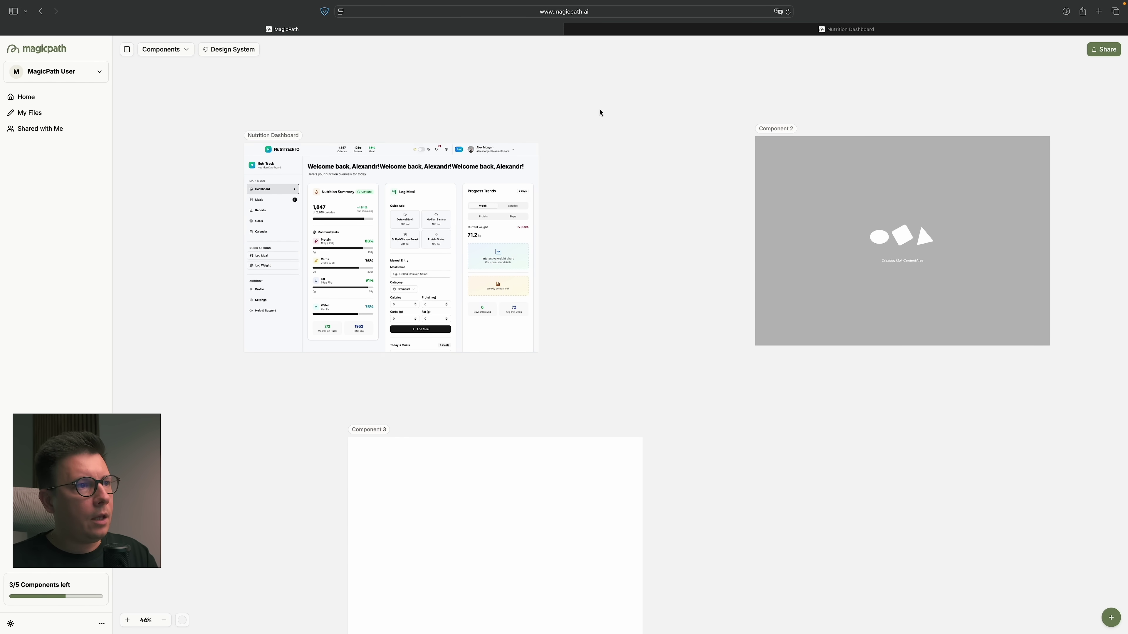
pyautogui.rightClick(599, 112)
pyautogui.click(569, 121)
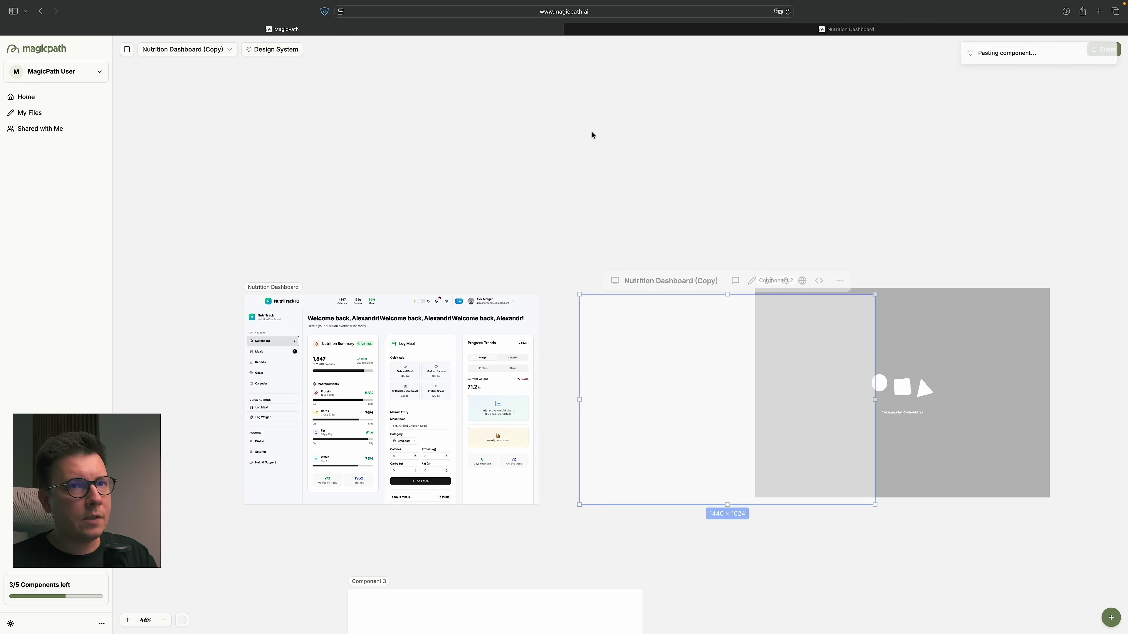
pyautogui.moveTo(648, 278); pyautogui.dragTo(316, 49)
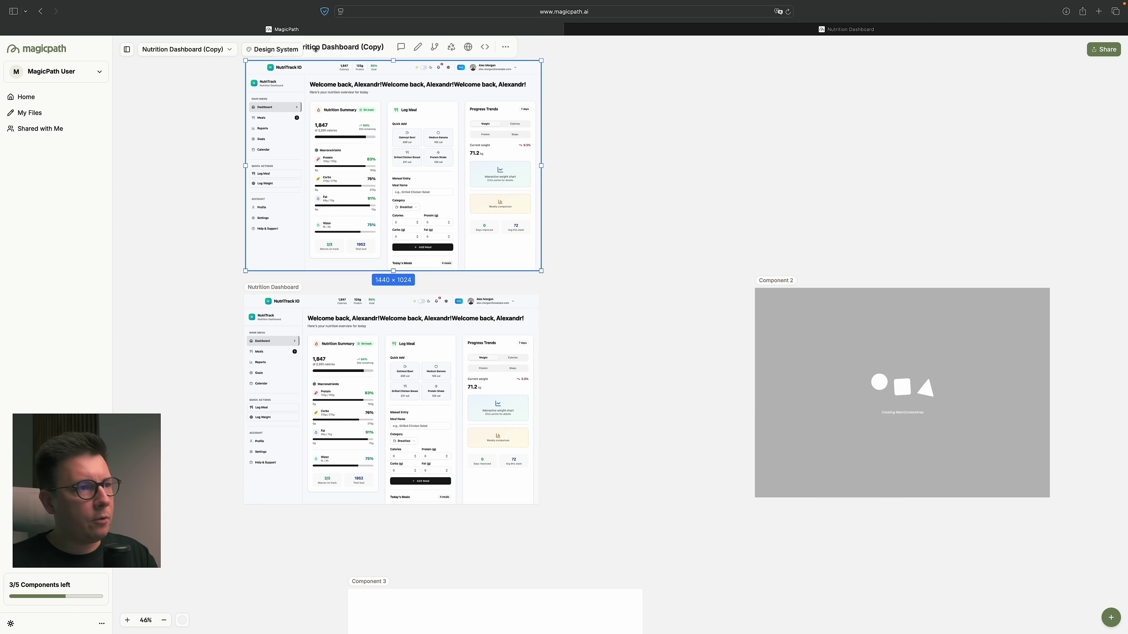
# Open the Ask MagicPath edit chat for Nutrition Dashboard (Copy).
pyautogui.scroll(5, 617, 149)
pyautogui.hscroll(-2, 617, 149)
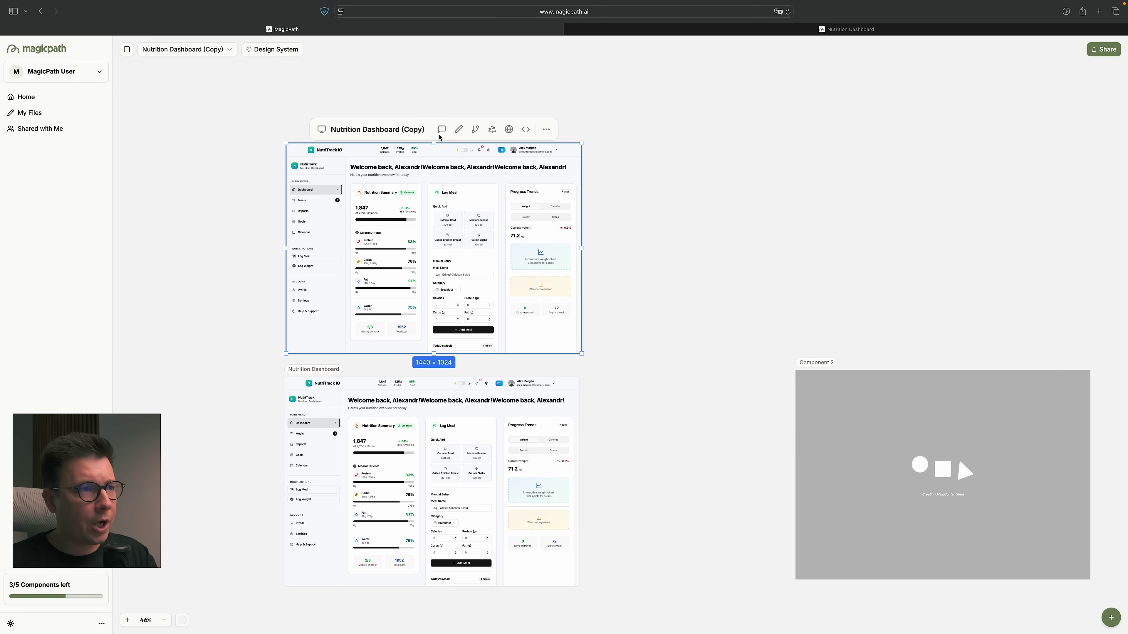
pyautogui.click(441, 131)
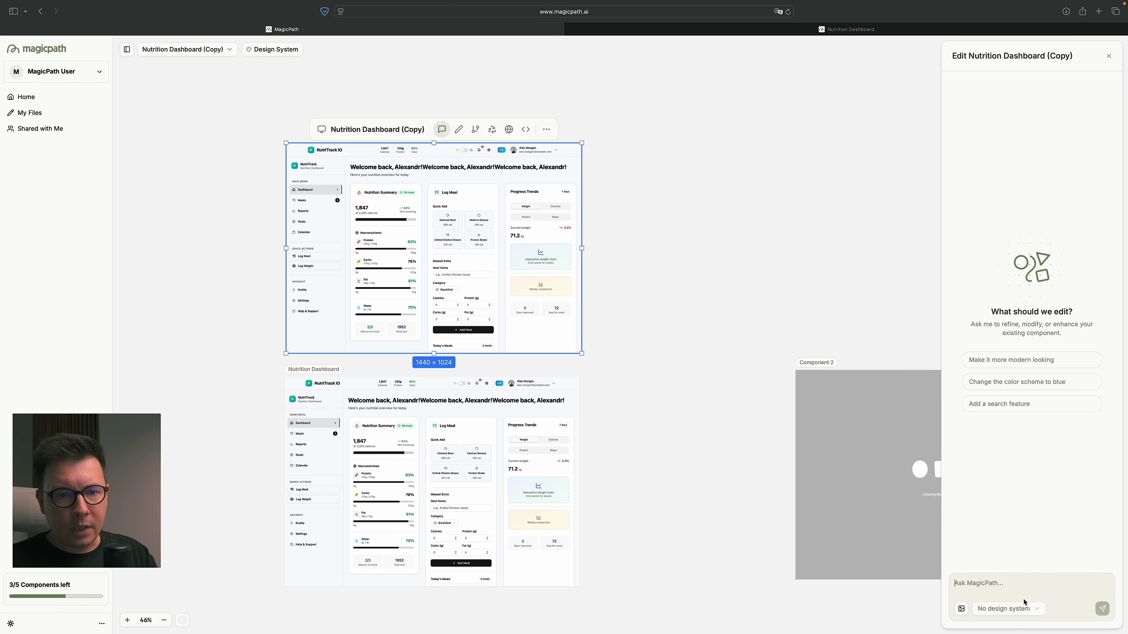
# Choose the Claude design system and send 'change design' to regenerate the copy.
pyautogui.click(1033, 610)
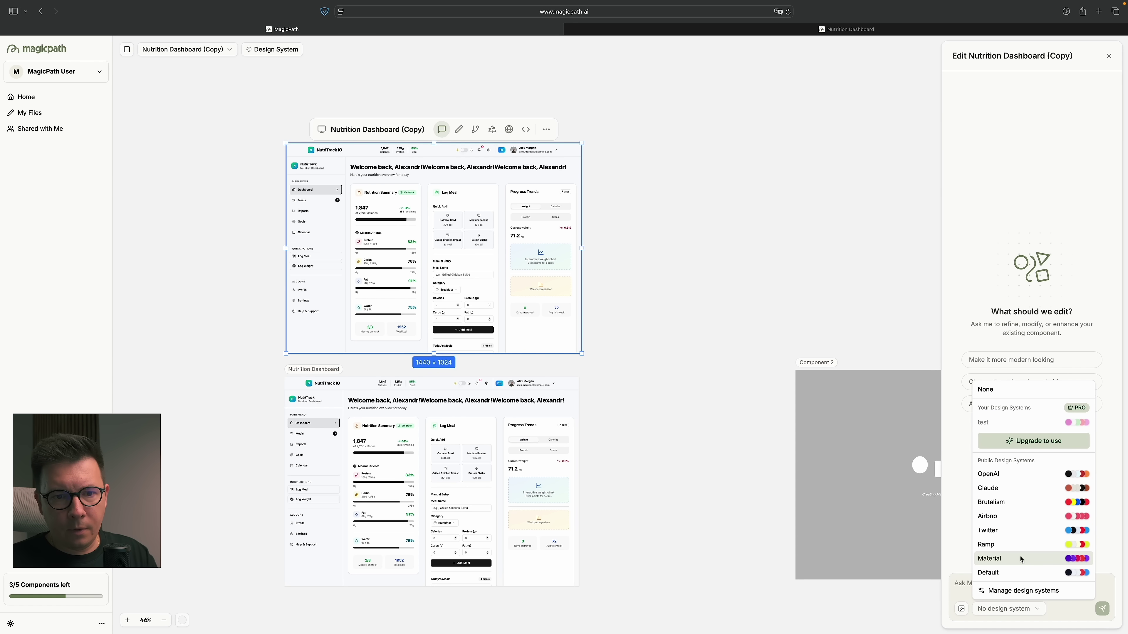
pyautogui.click(1030, 488)
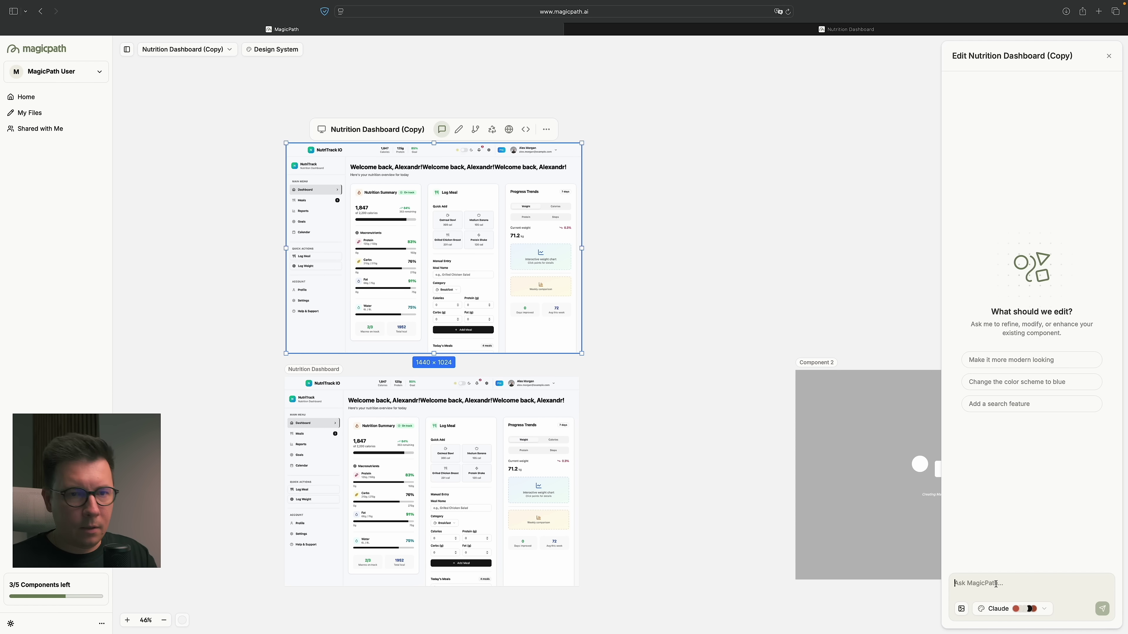
pyautogui.write('change d')
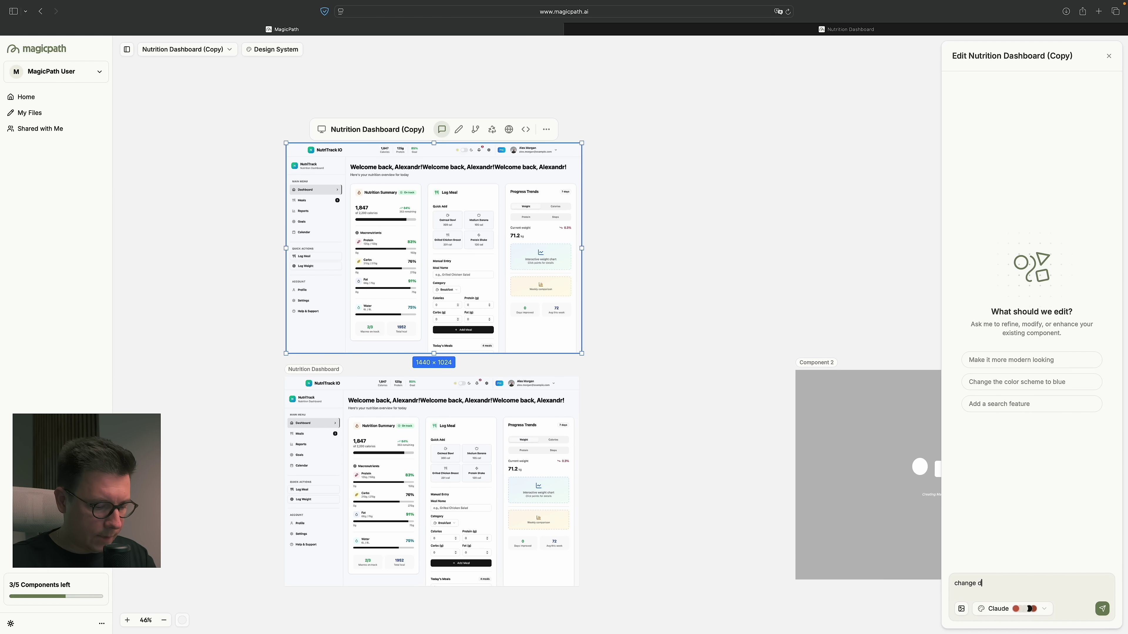
pyautogui.write('esign system')
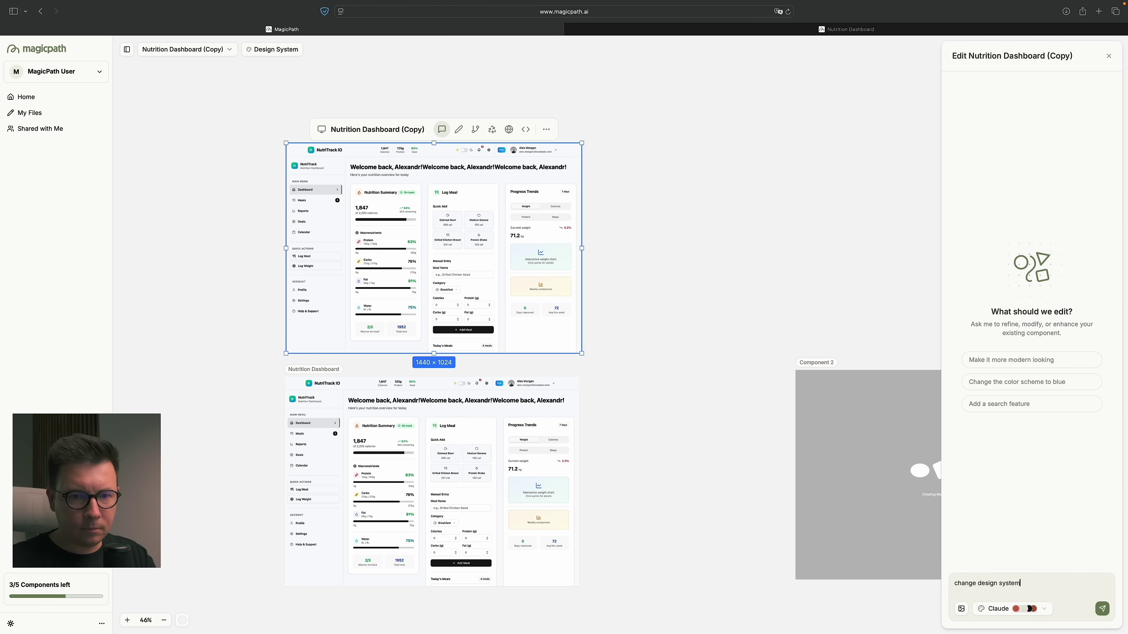
pyautogui.press('Return')
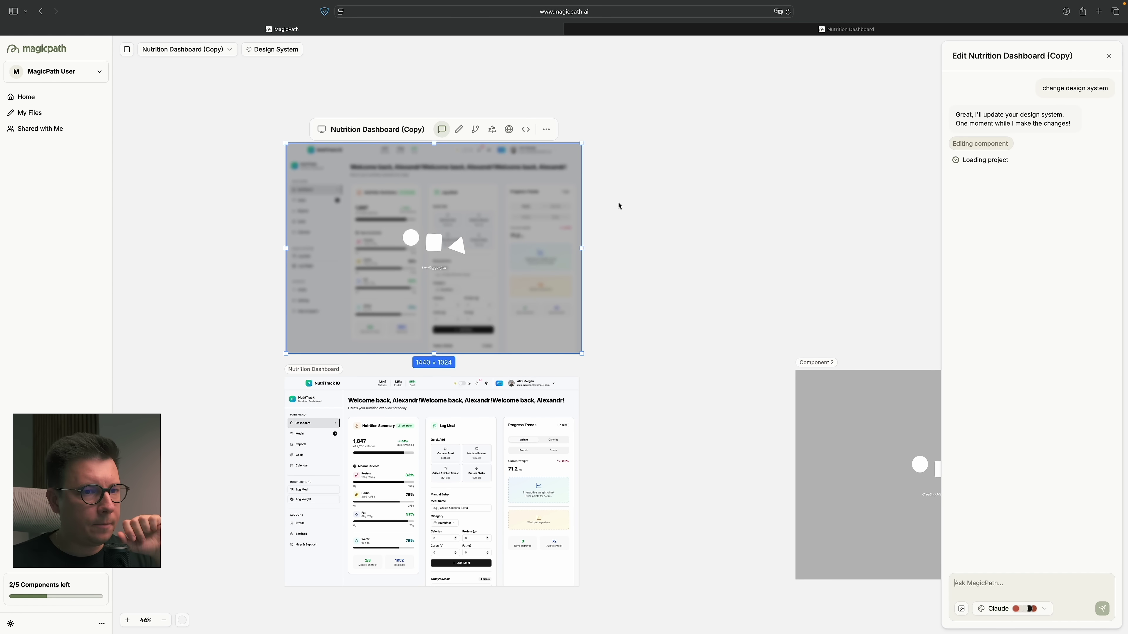
pyautogui.click(499, 443)
# Drag the original Nutrition Dashboard's right edge in to narrow it, then back out to full width.
pyautogui.moveTo(482, 434); pyautogui.dragTo(341, 434)
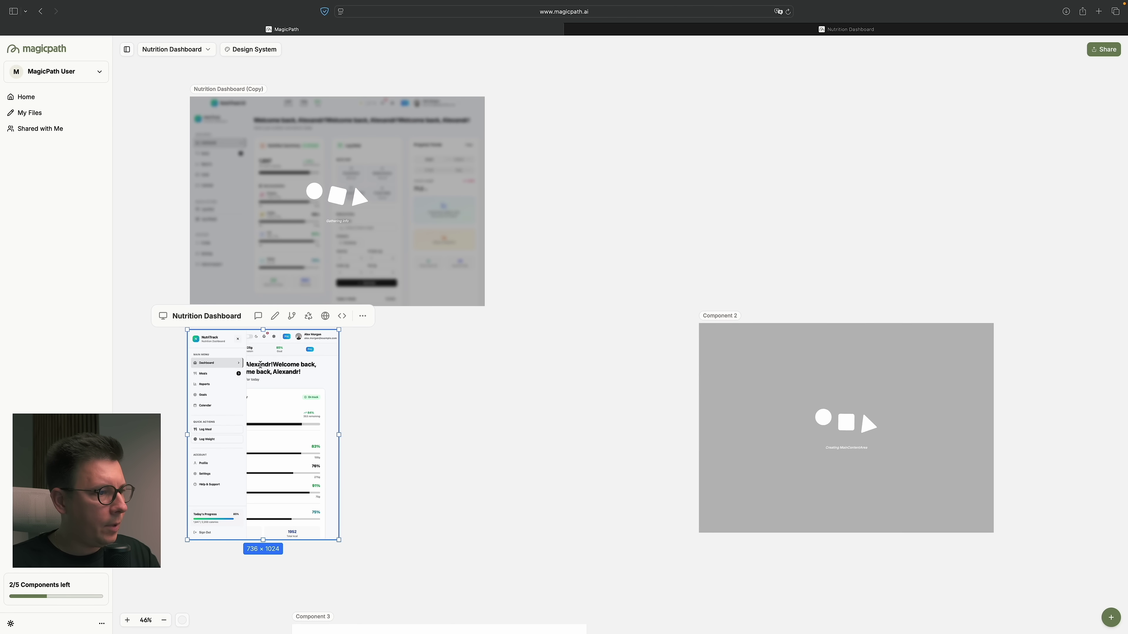
pyautogui.moveTo(338, 436); pyautogui.dragTo(445, 436)
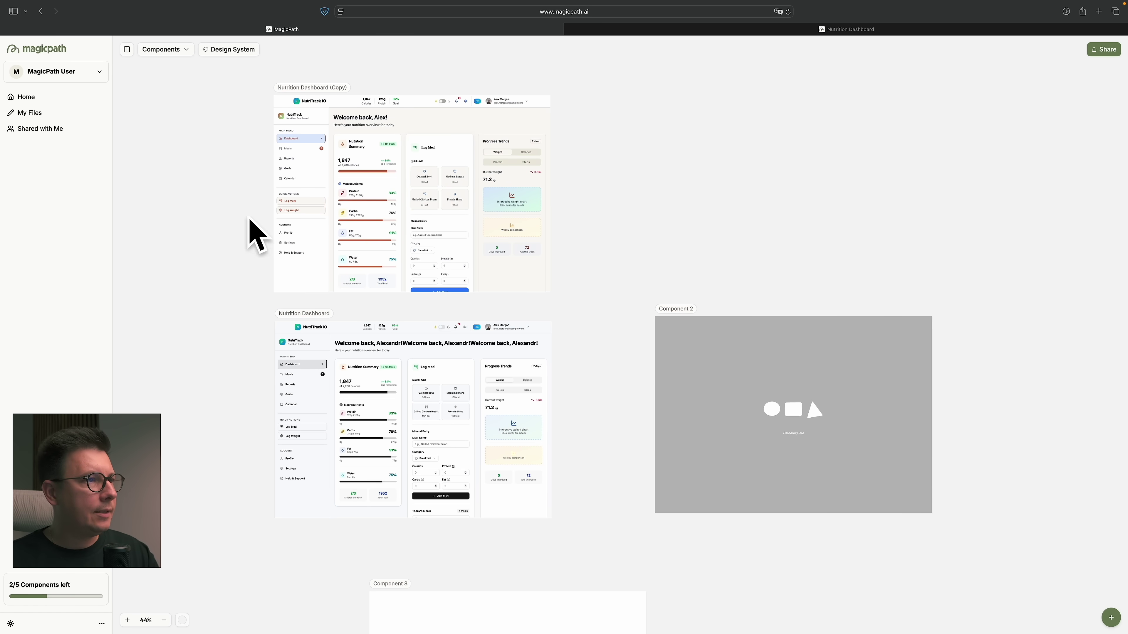
# Select the restyled Nutrition Dashboard (Copy) on the canvas.
pyautogui.scroll(5, 332, 166)
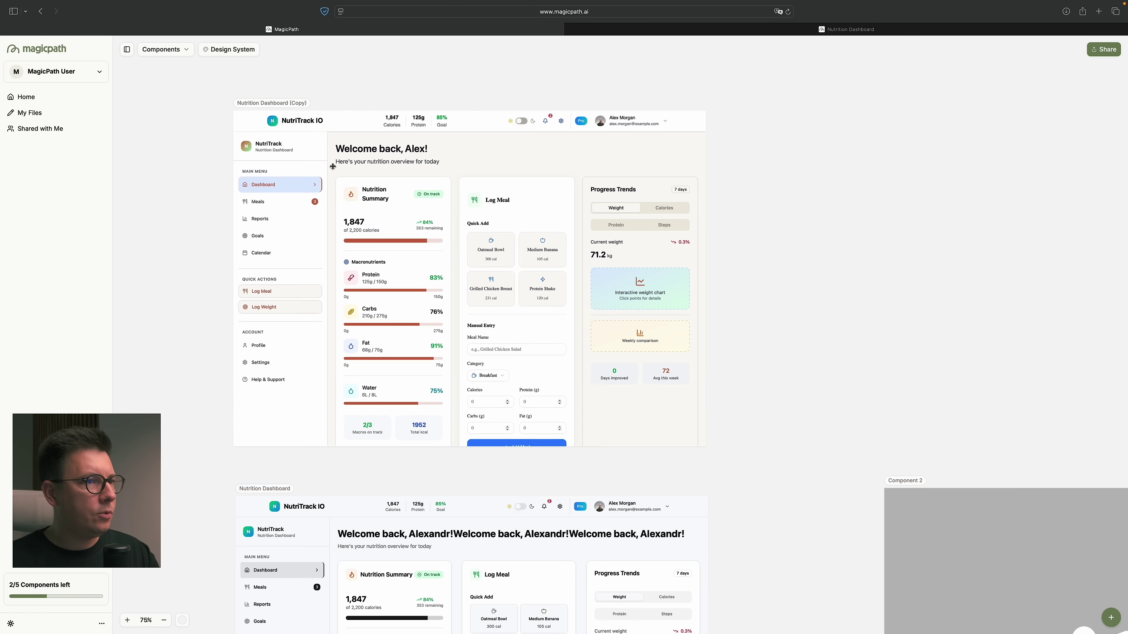
pyautogui.scroll(2, 251, 95)
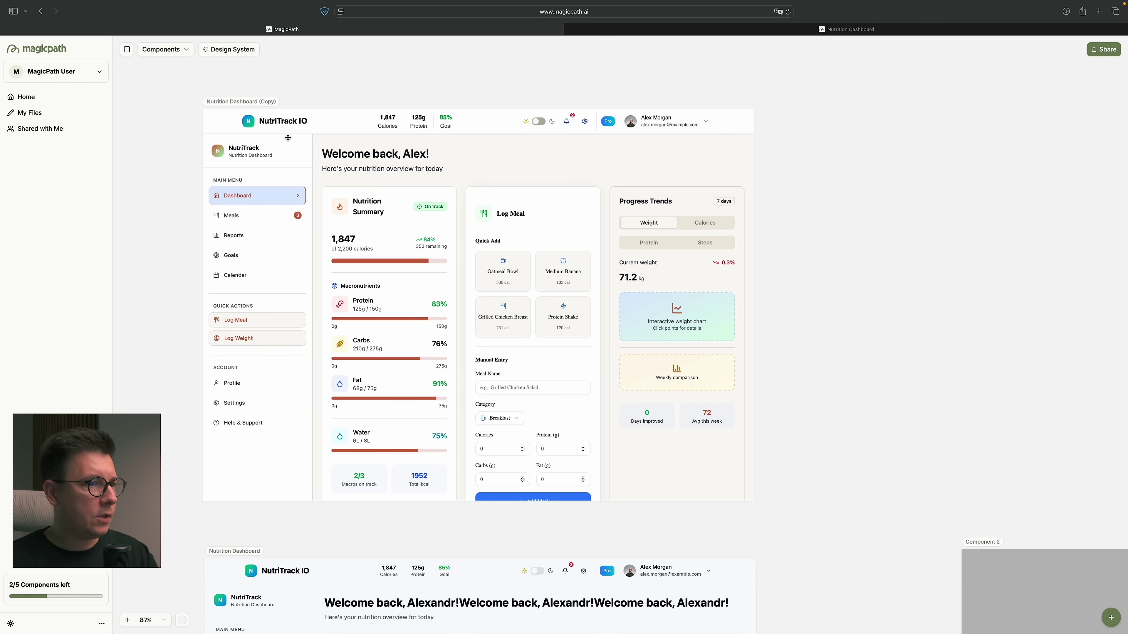
pyautogui.scroll(-5, 418, 251)
pyautogui.scroll(3, 514, 285)
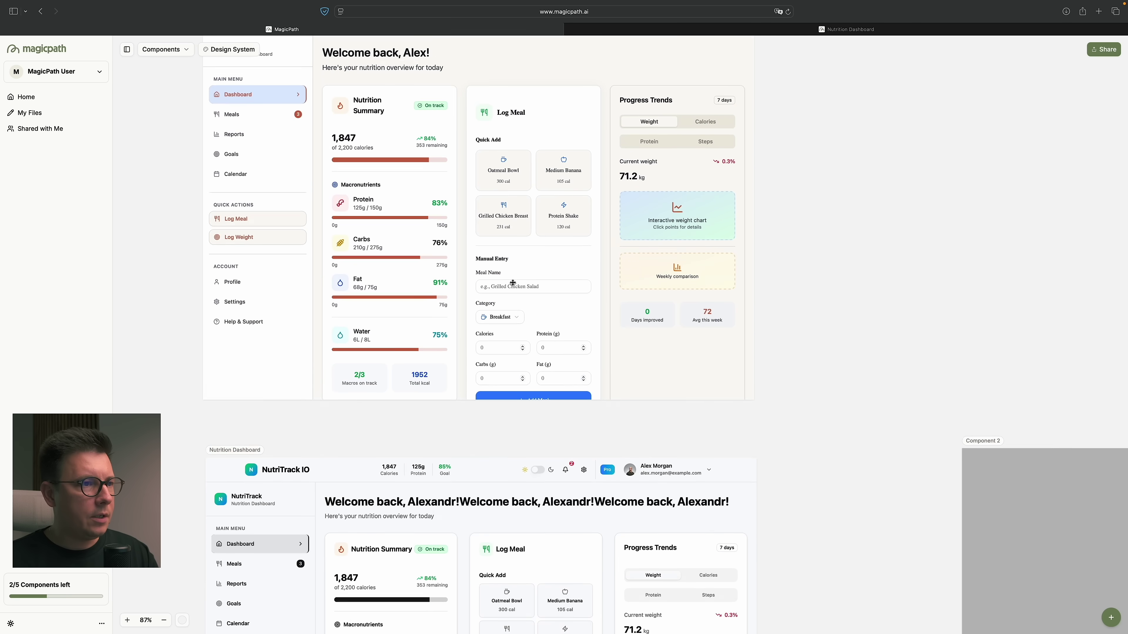
pyautogui.scroll(3, 687, 354)
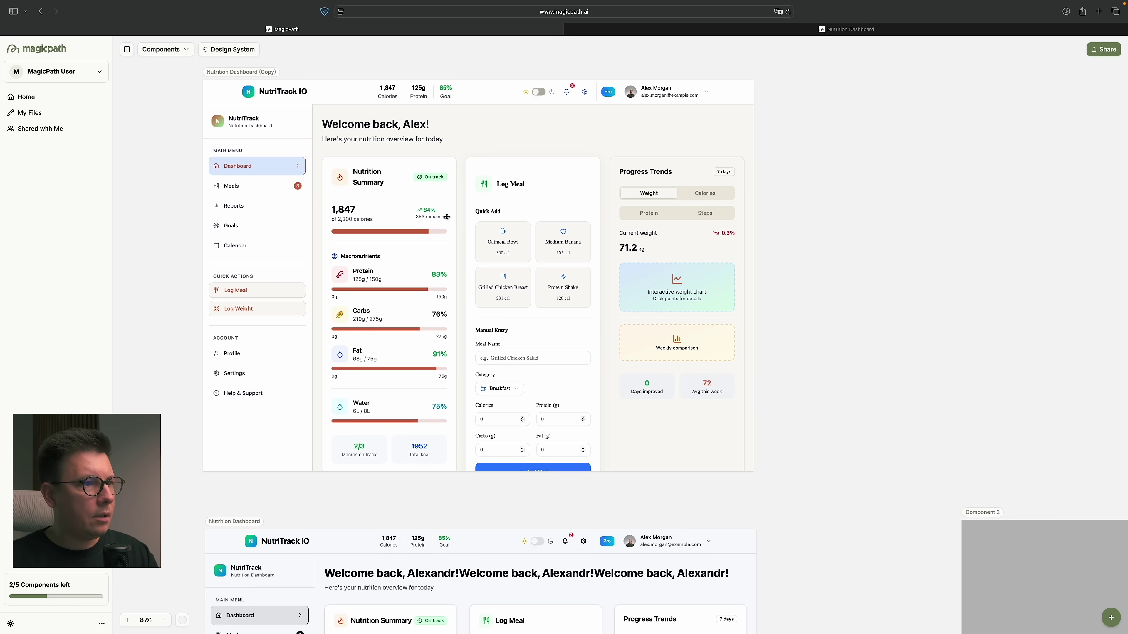
pyautogui.scroll(3, 526, 196)
pyautogui.scroll(-2, 526, 196)
pyautogui.click(635, 266)
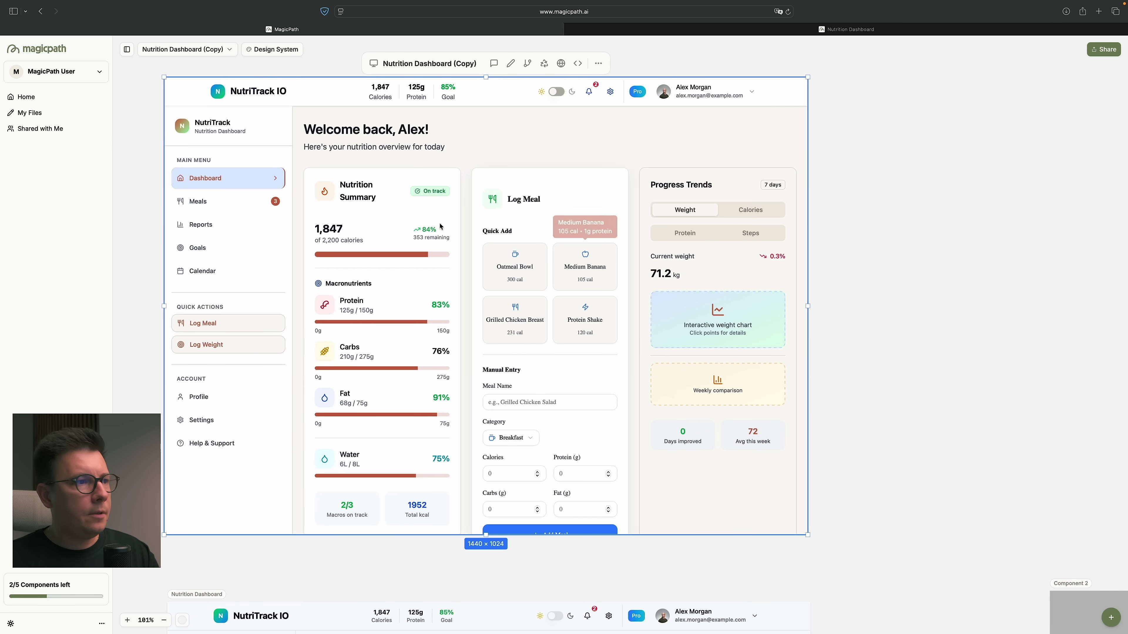
# Make Meals the active sidebar item in the copy's design.
pyautogui.scroll(-3, 487, 365)
pyautogui.scroll(-10, 487, 365)
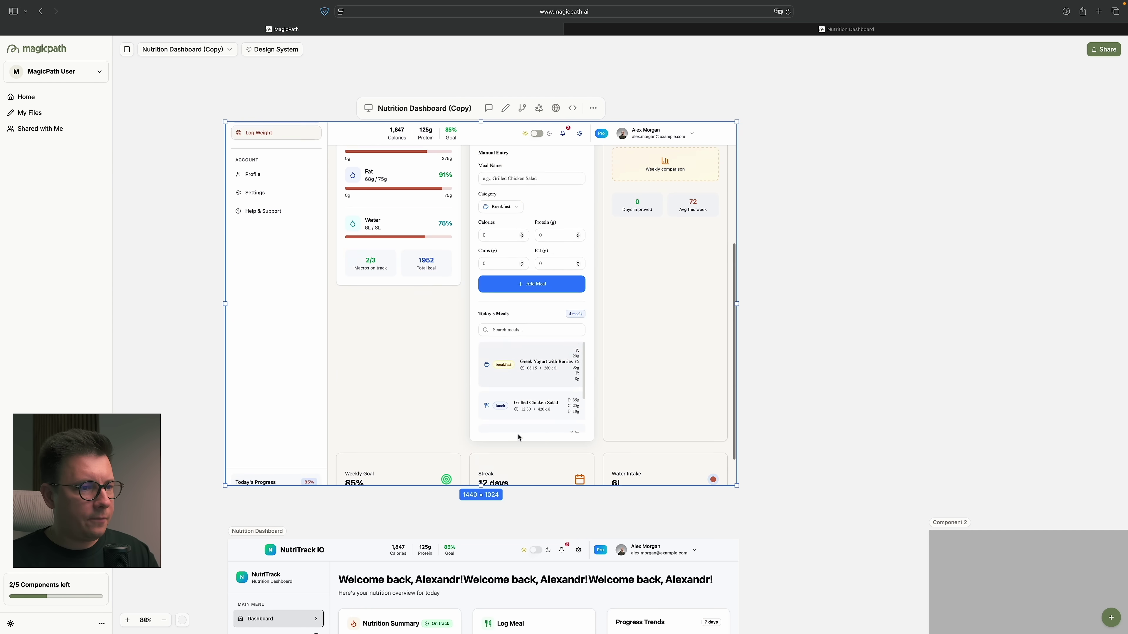
pyautogui.scroll(-5, 553, 428)
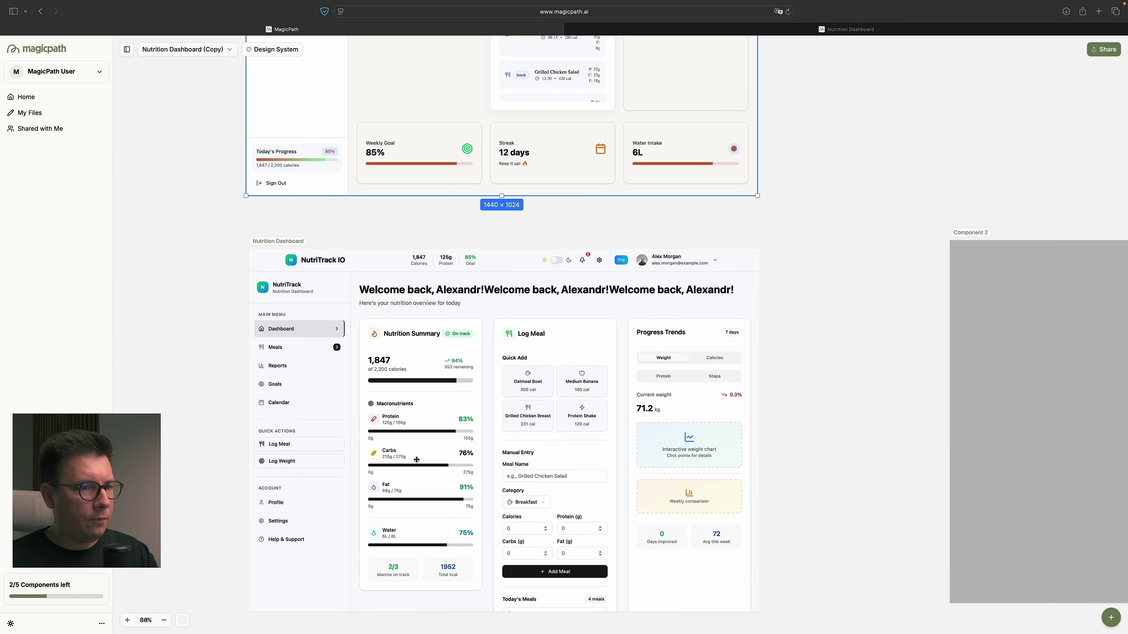
pyautogui.scroll(10, 524, 439)
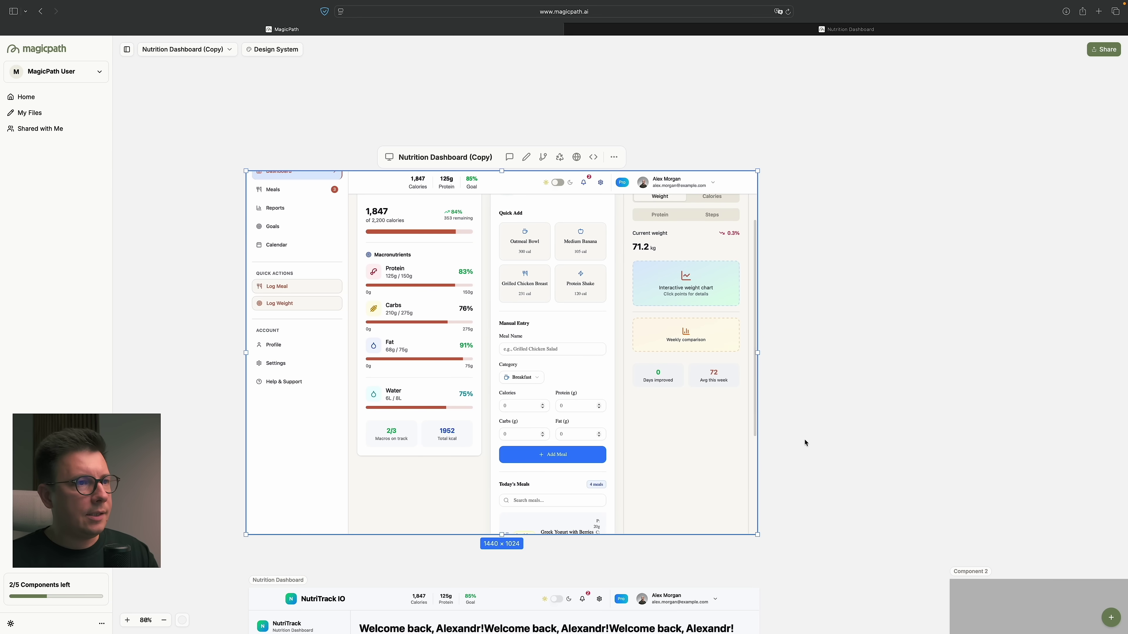
pyautogui.scroll(5, 523, 351)
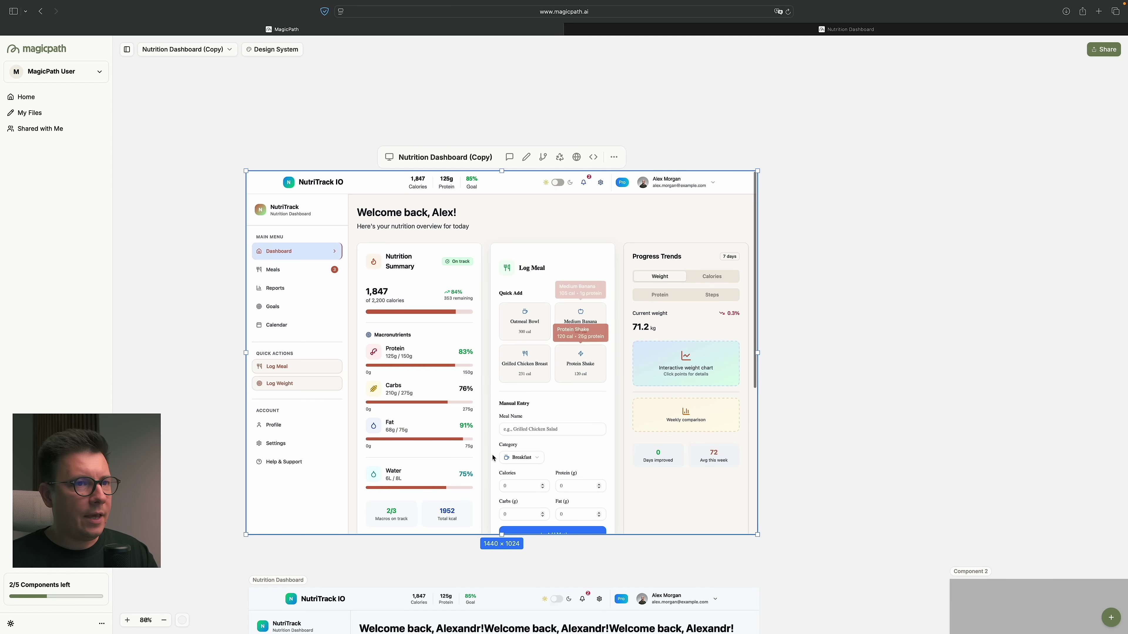
pyautogui.moveTo(510, 369)
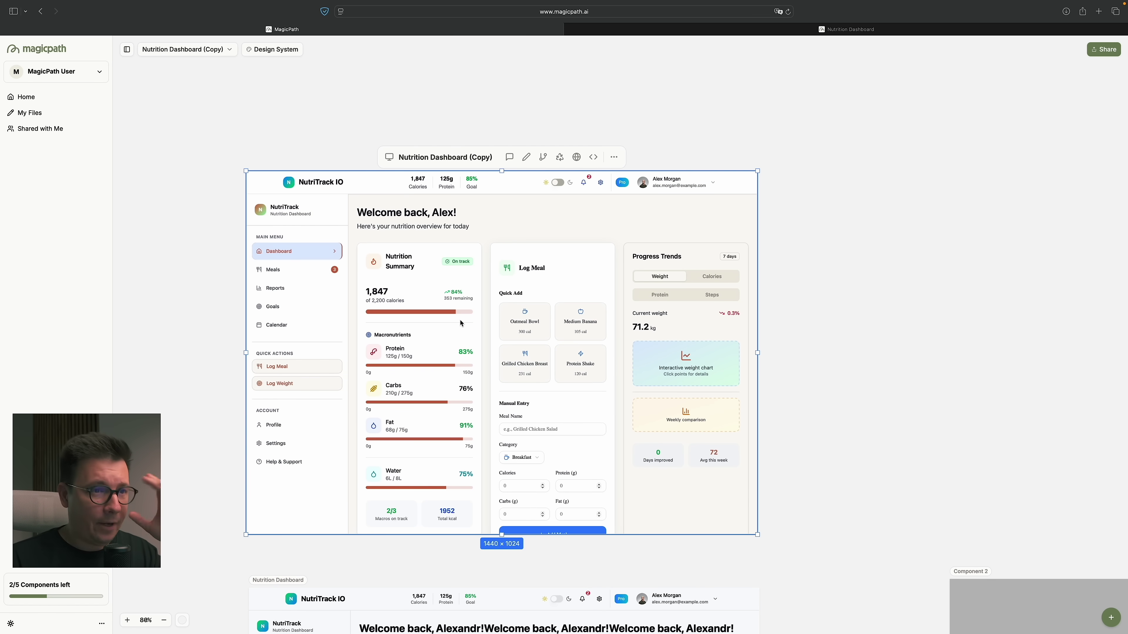
pyautogui.scroll(-5, 505, 331)
pyautogui.scroll(5, 481, 278)
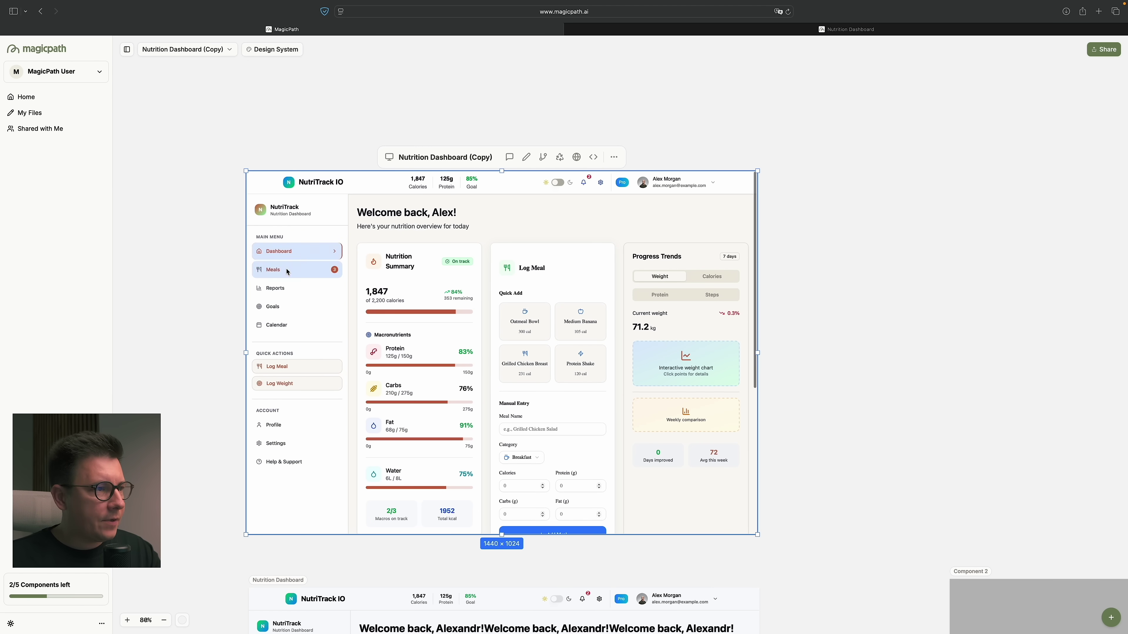
pyautogui.click(262, 269)
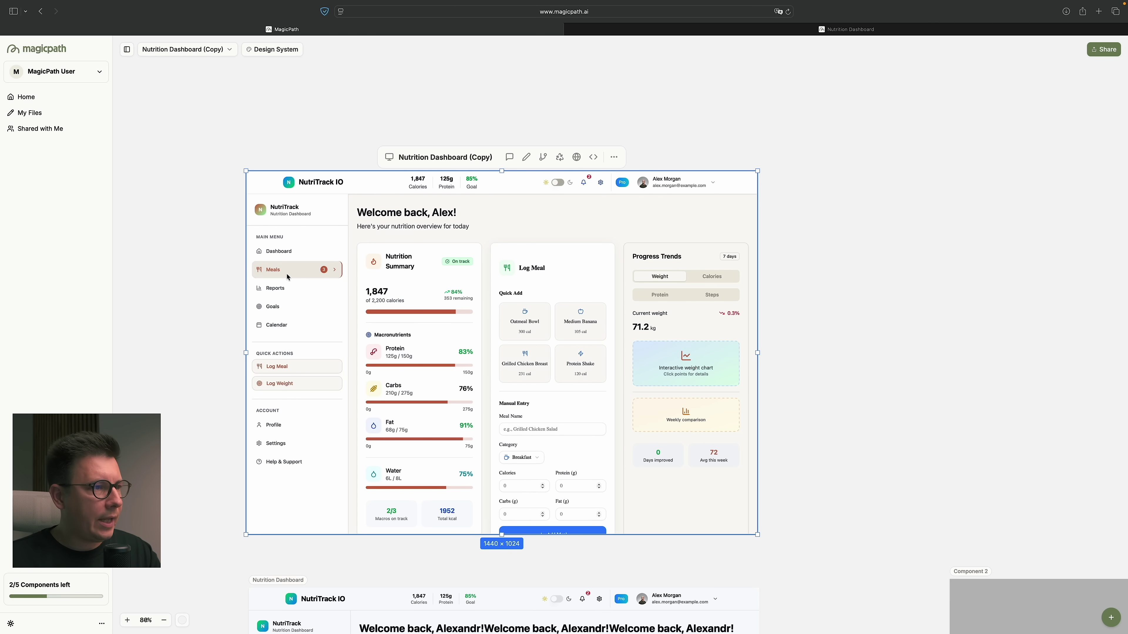
# Check the design-system update in the copy's edit chat, then deselect and reselect the copy.
pyautogui.click(510, 156)
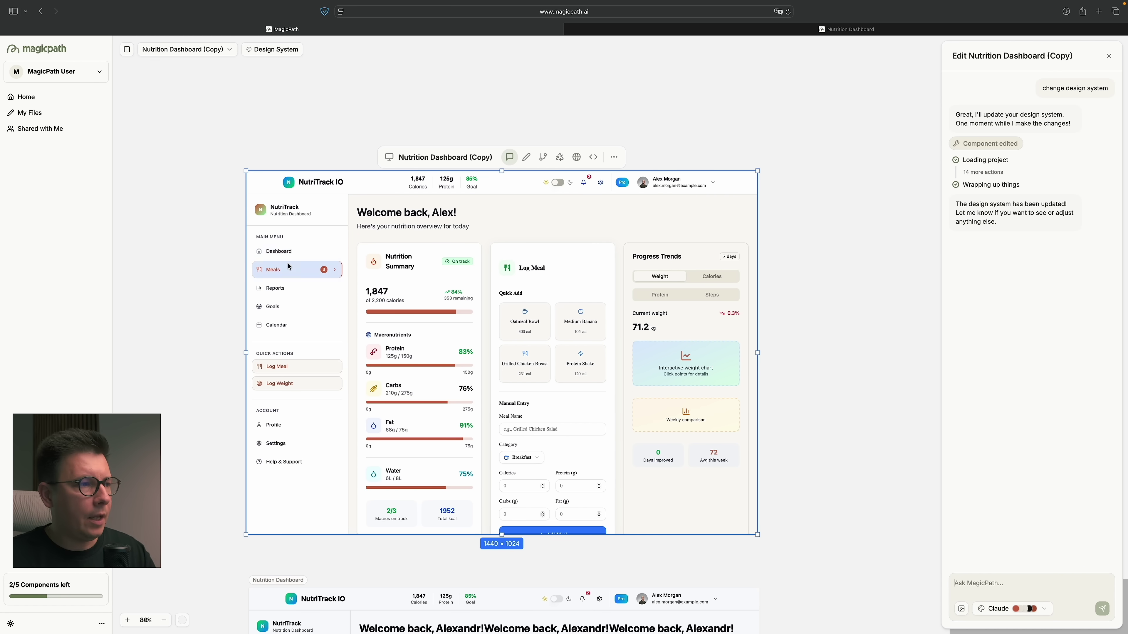
pyautogui.click(649, 109)
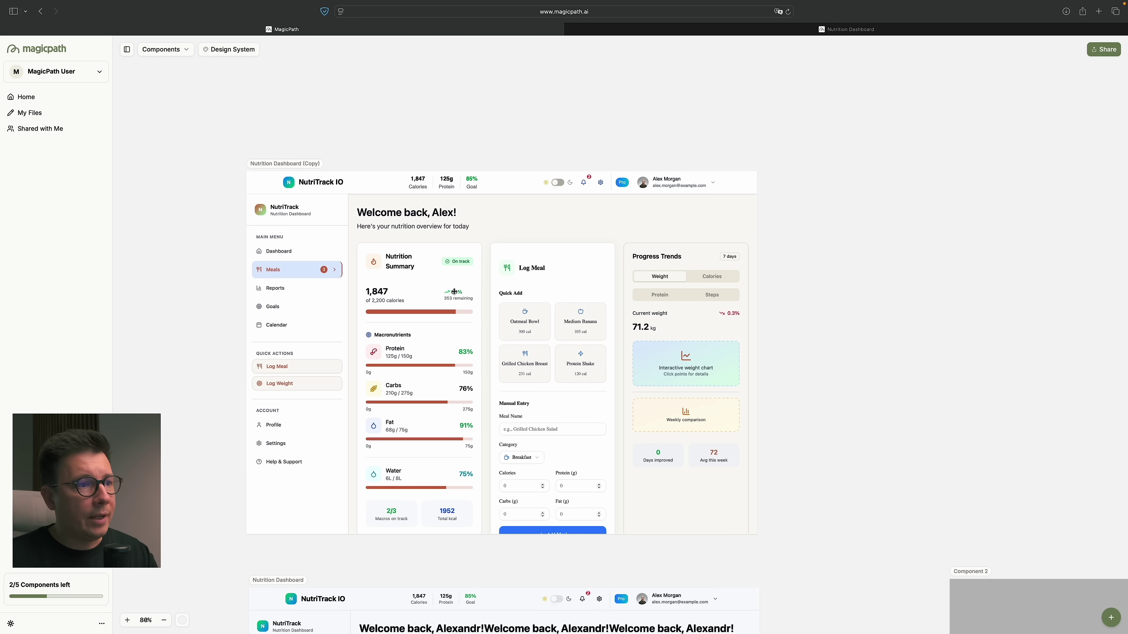
pyautogui.click(486, 247)
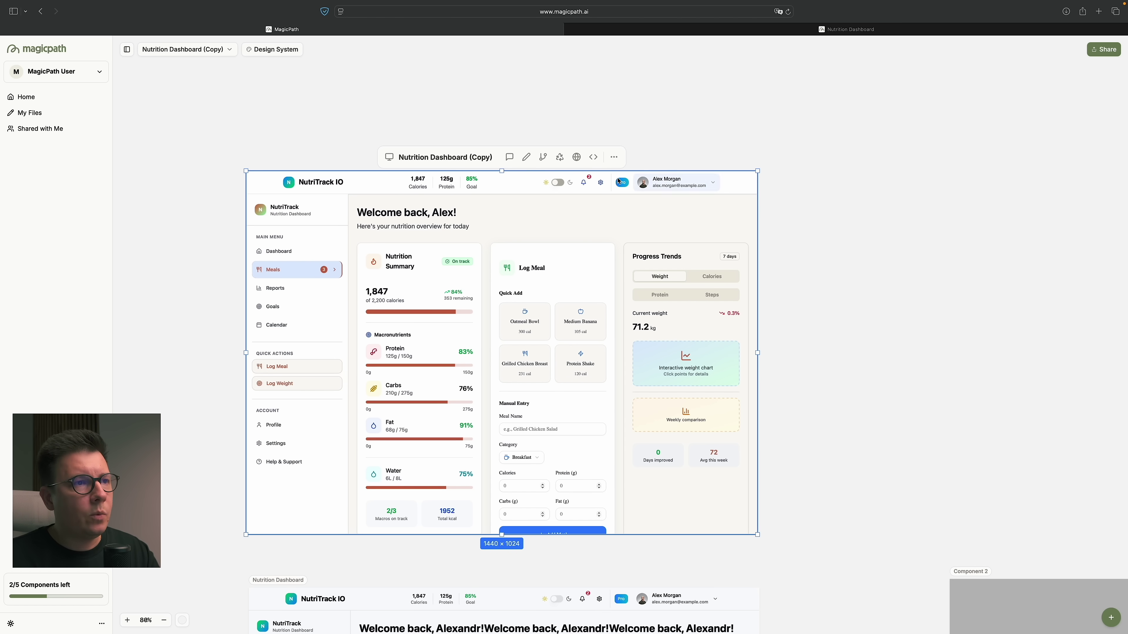
# Start a flow step off the dashboard copy's right side, then cancel it.
pyautogui.click(542, 158)
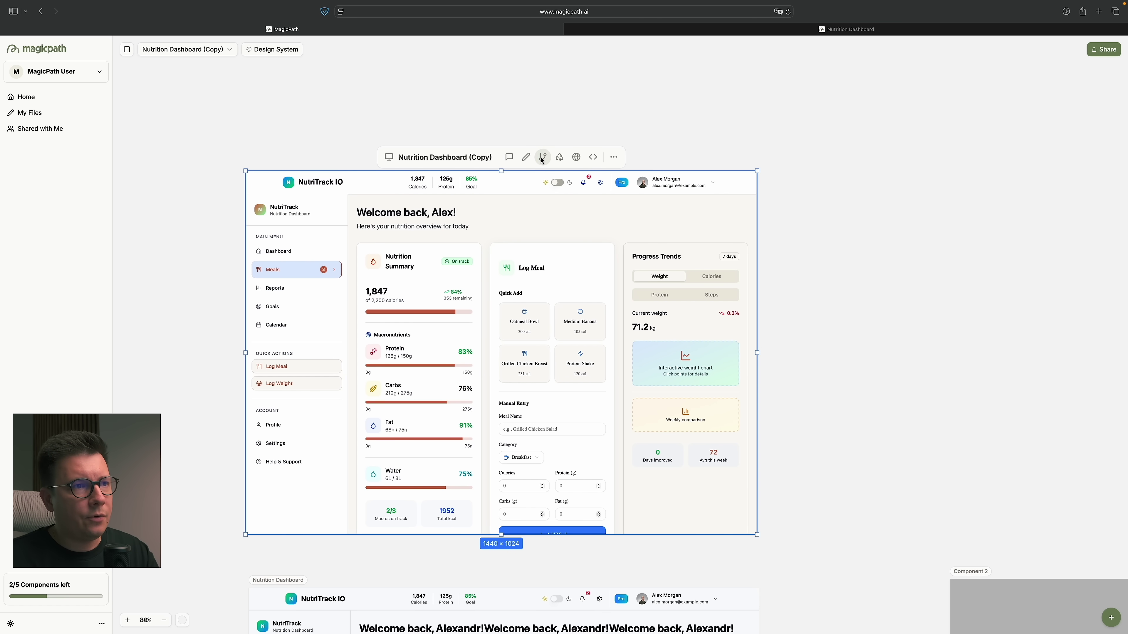
pyautogui.click(764, 353)
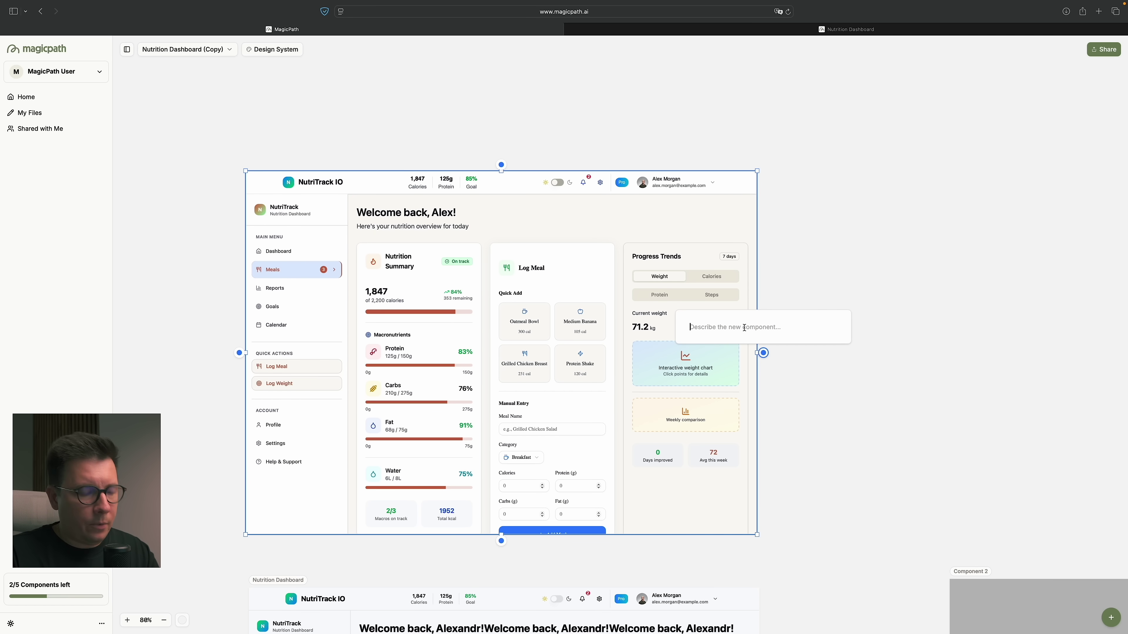
pyautogui.click(836, 433)
pyautogui.scroll(-10, 836, 434)
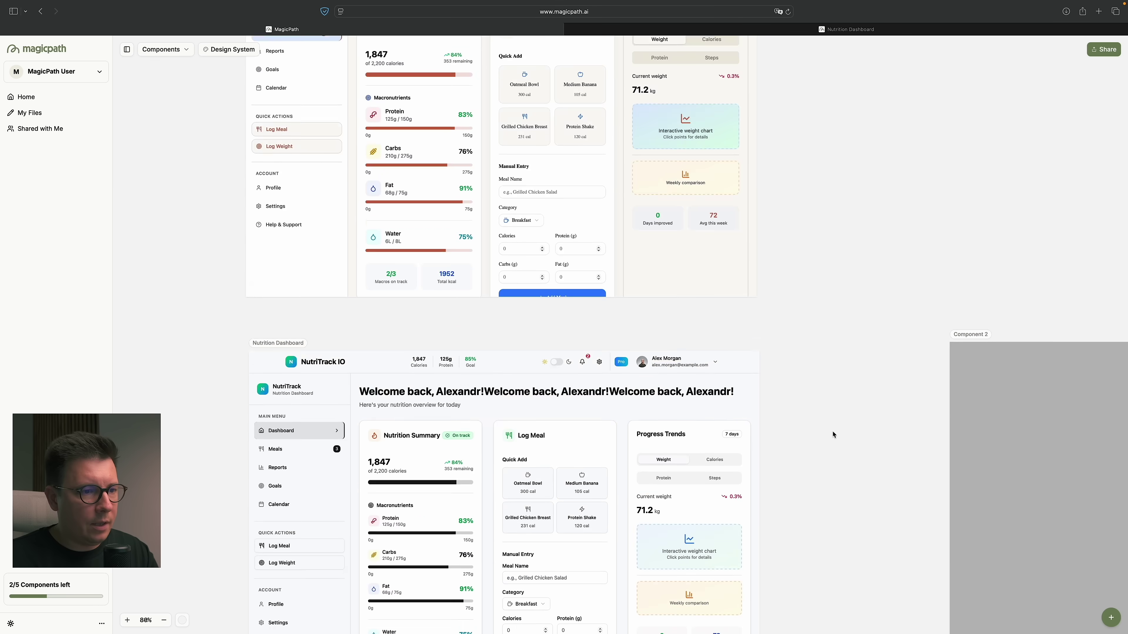
pyautogui.scroll(1, 576, 160)
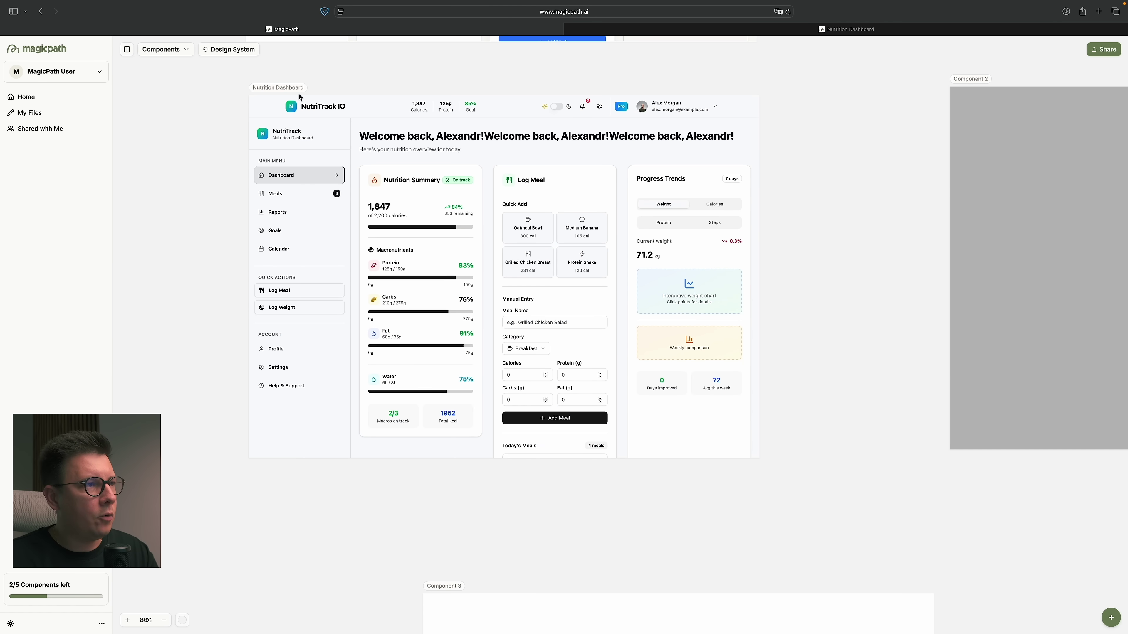
# Add a flow step below the original Nutrition Dashboard with the prompt 'add a profile section'.
pyautogui.click(291, 88)
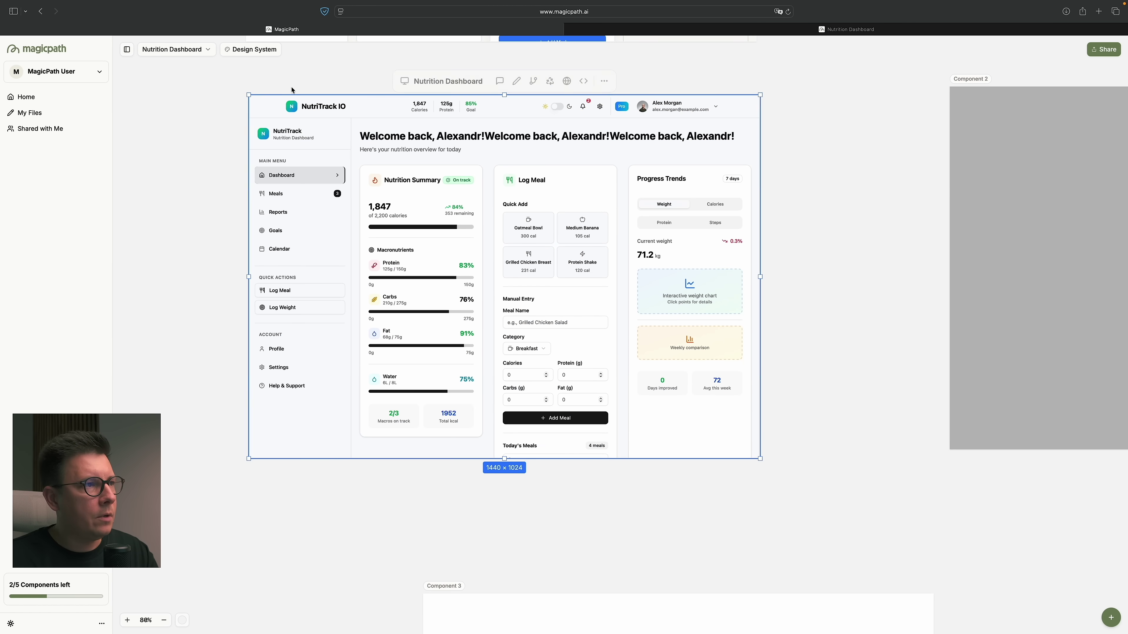
pyautogui.click(538, 84)
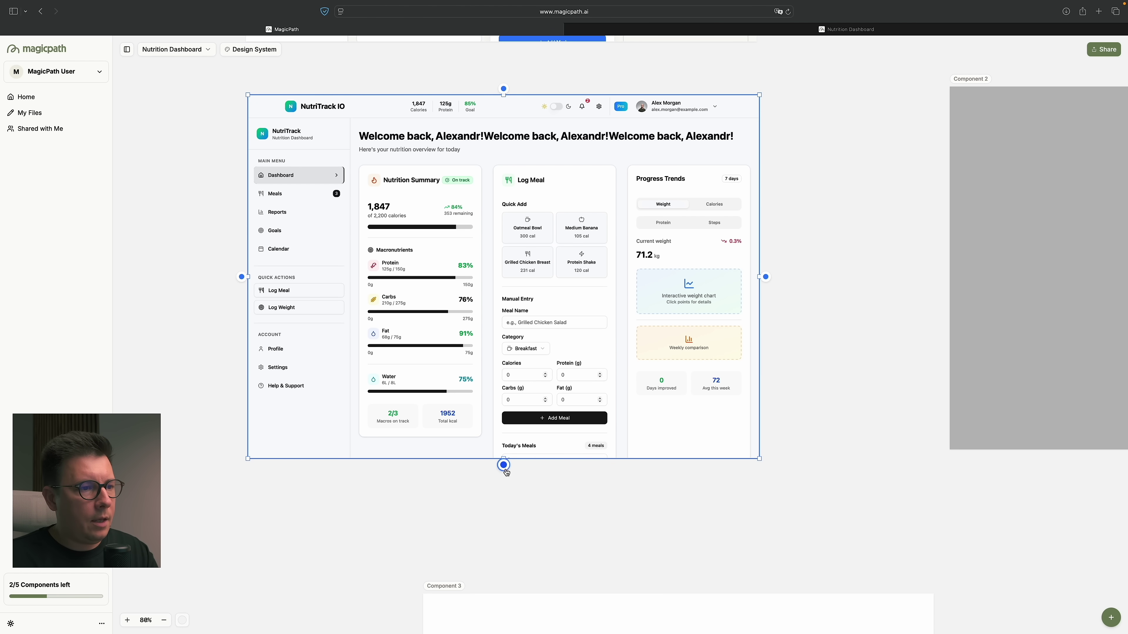
pyautogui.click(503, 465)
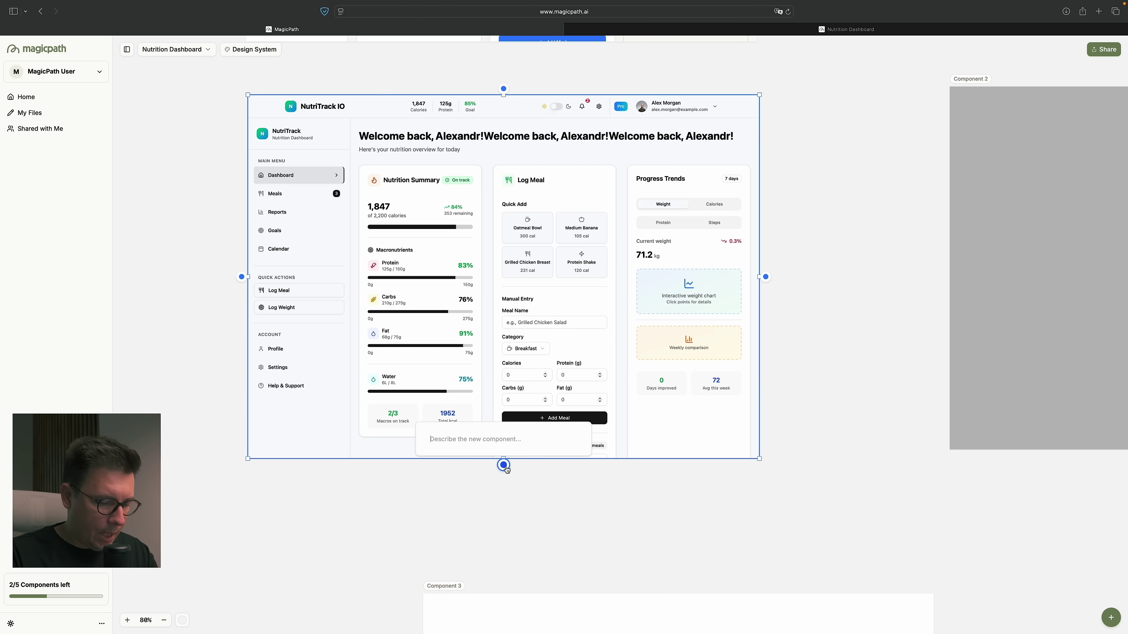
pyautogui.write('add a profile section')
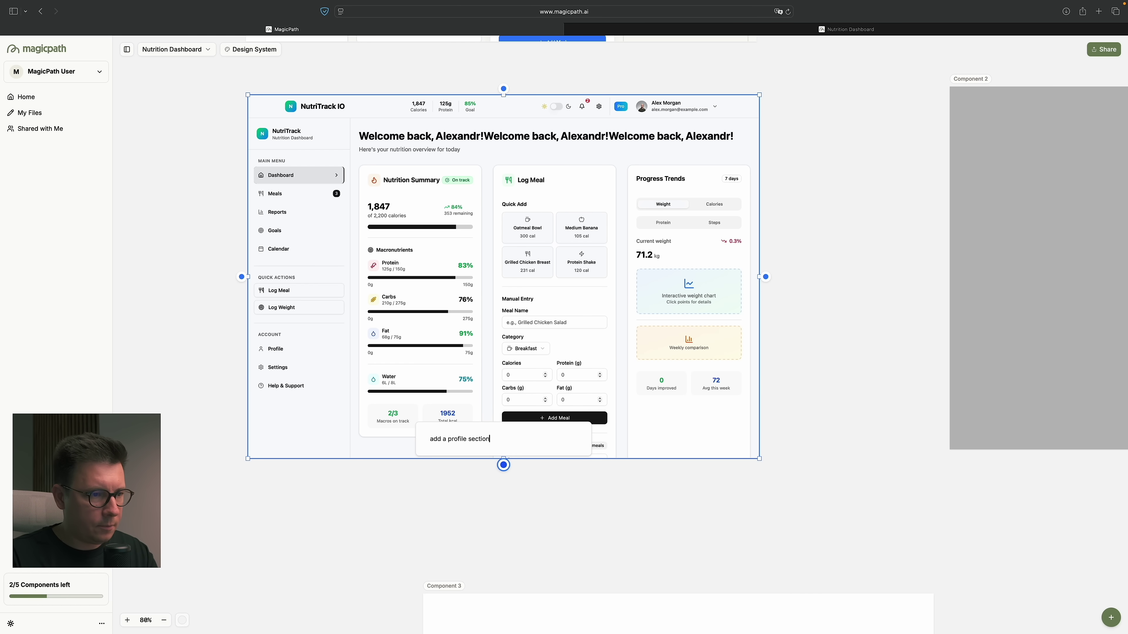
pyautogui.press('Return')
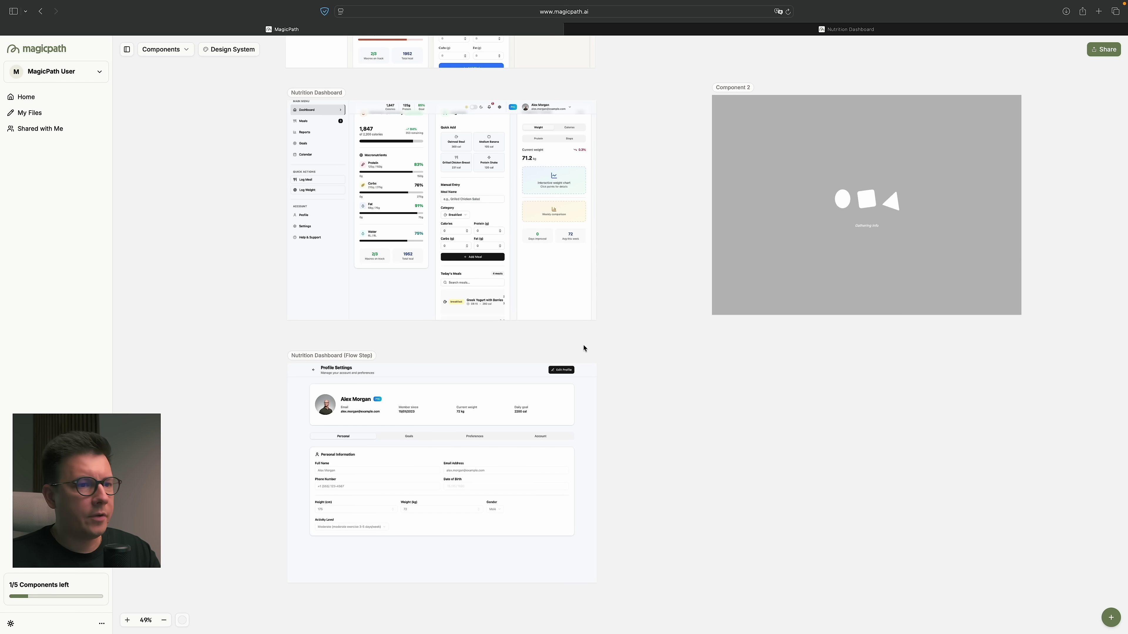
# Select the Profile Settings flow step and open it as a live preview in a new tab.
pyautogui.scroll(5, 496, 411)
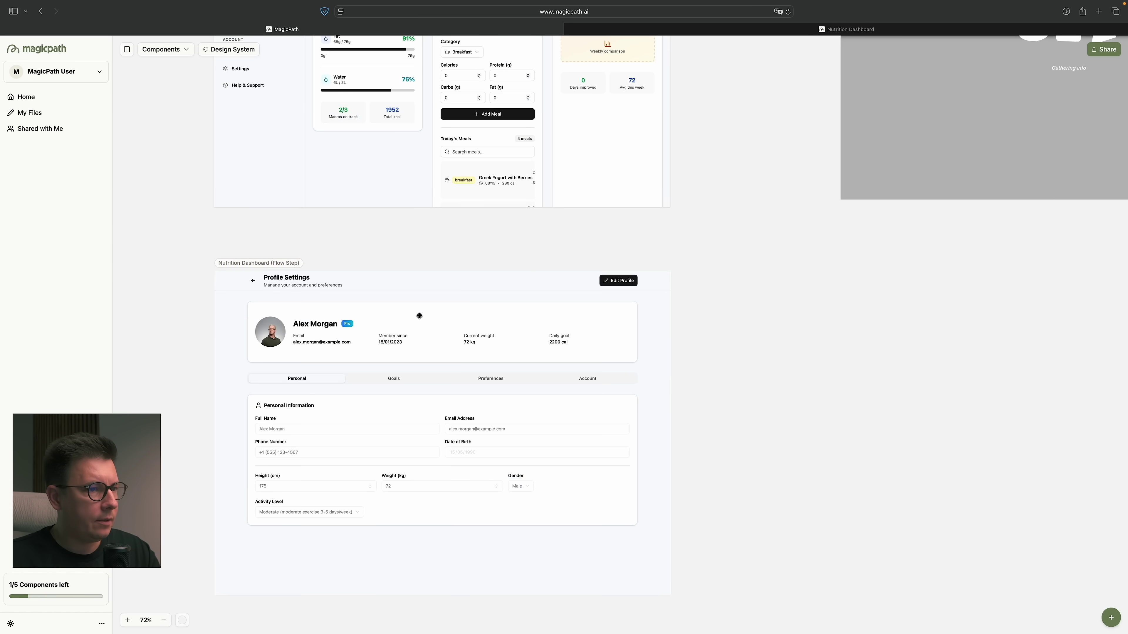
pyautogui.scroll(-2, 387, 338)
pyautogui.scroll(5, 358, 231)
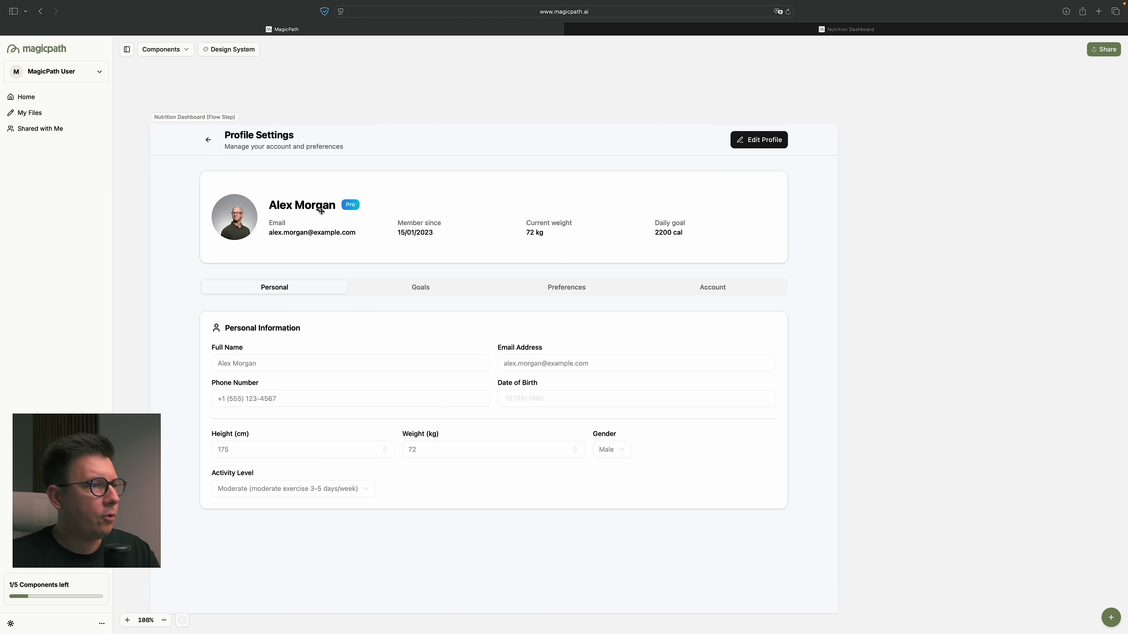
pyautogui.click(207, 119)
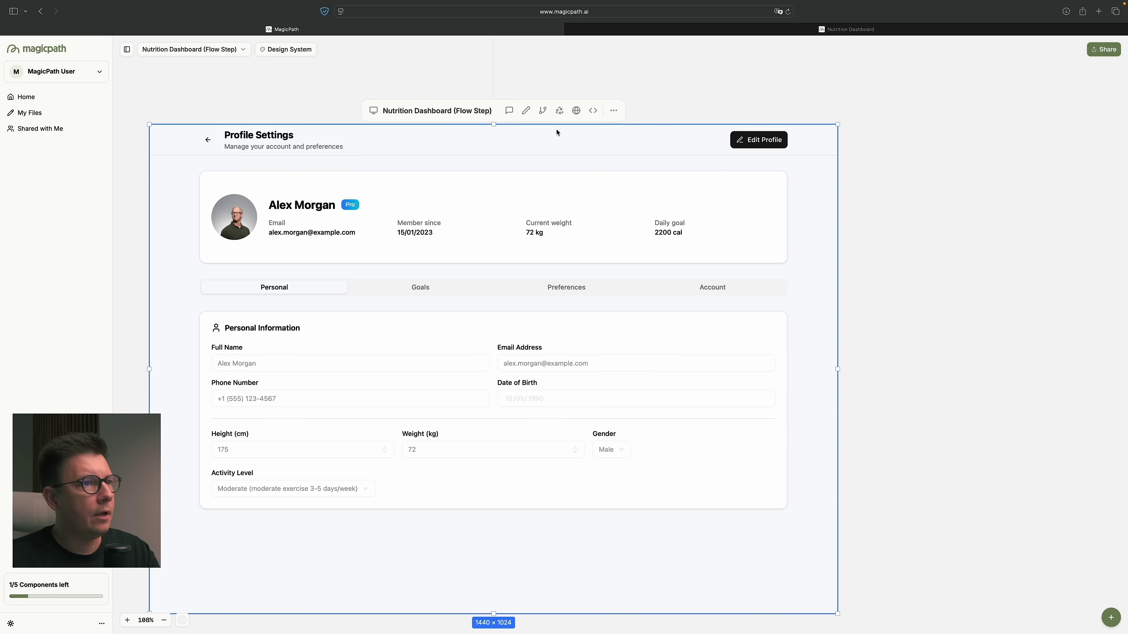
pyautogui.click(578, 112)
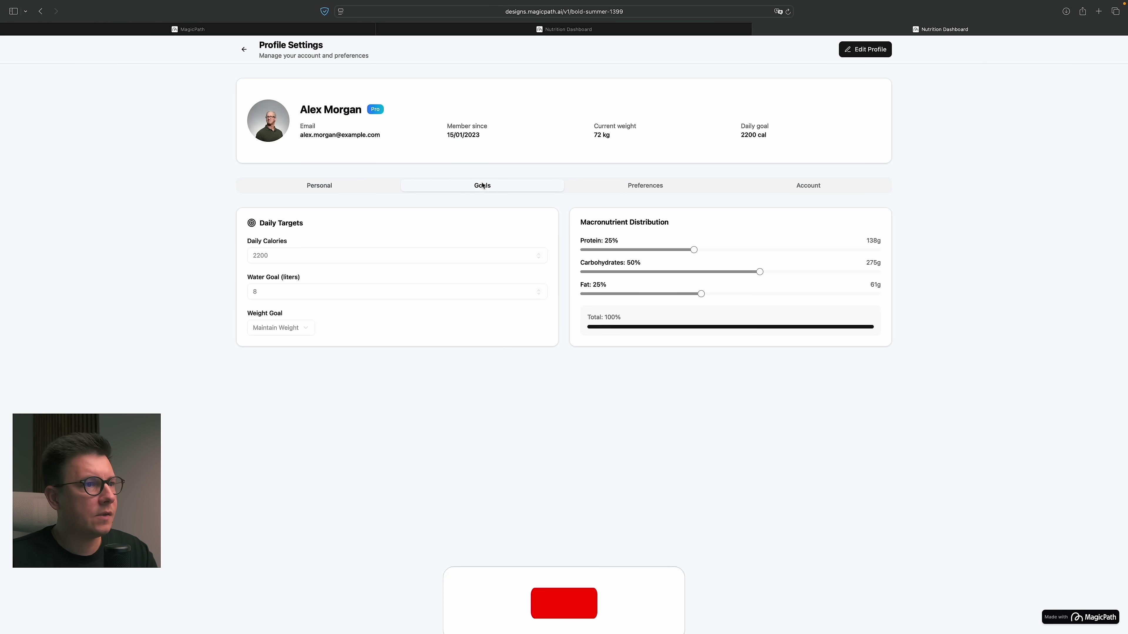
# Browse the profile's Preferences, Account, Goals and Personal information sections.
pyautogui.click(635, 186)
pyautogui.click(819, 187)
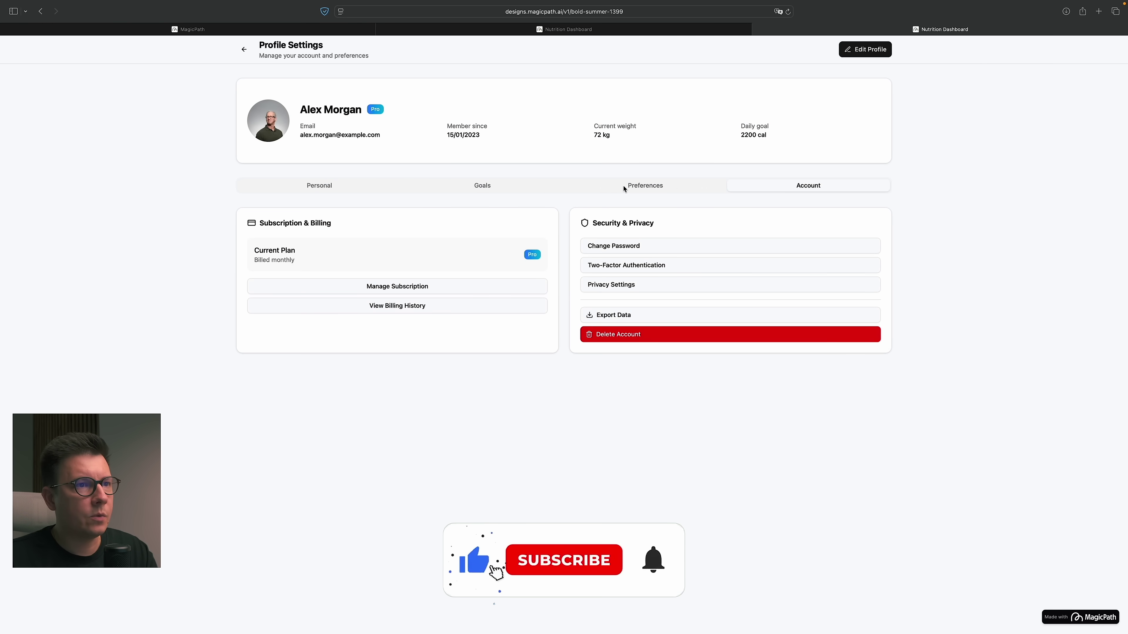
pyautogui.click(624, 189)
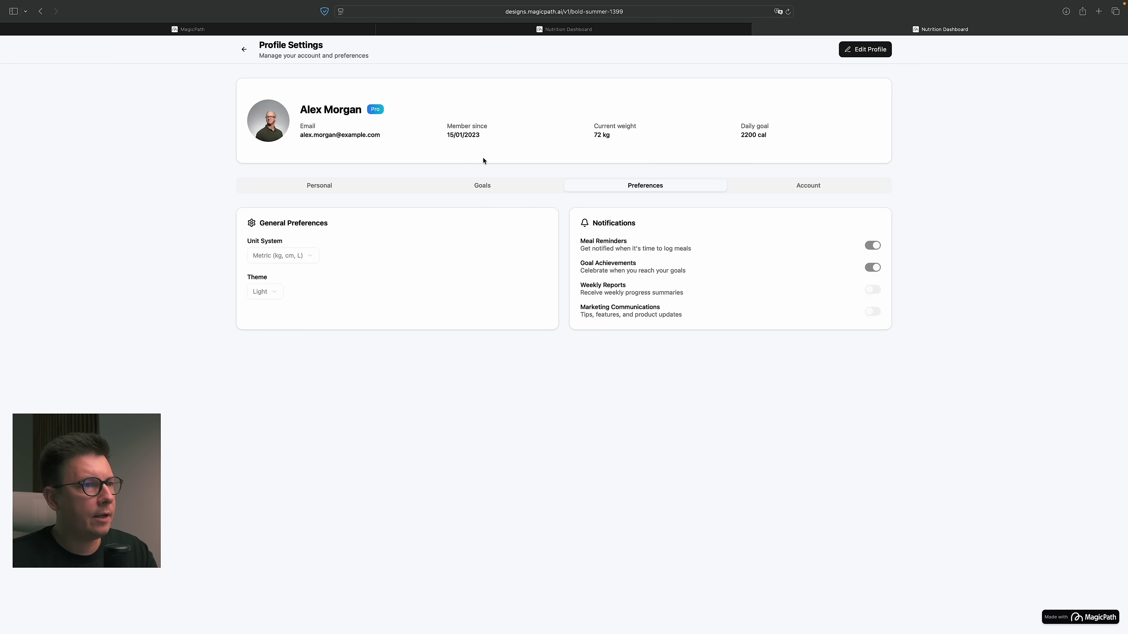
pyautogui.click(482, 185)
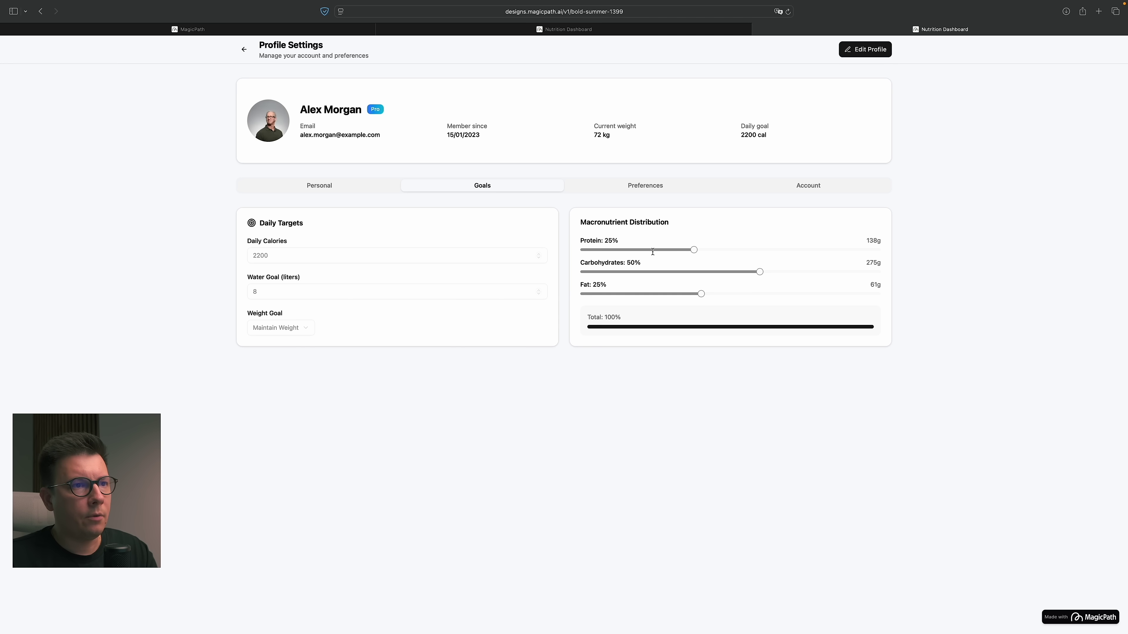
pyautogui.click(302, 186)
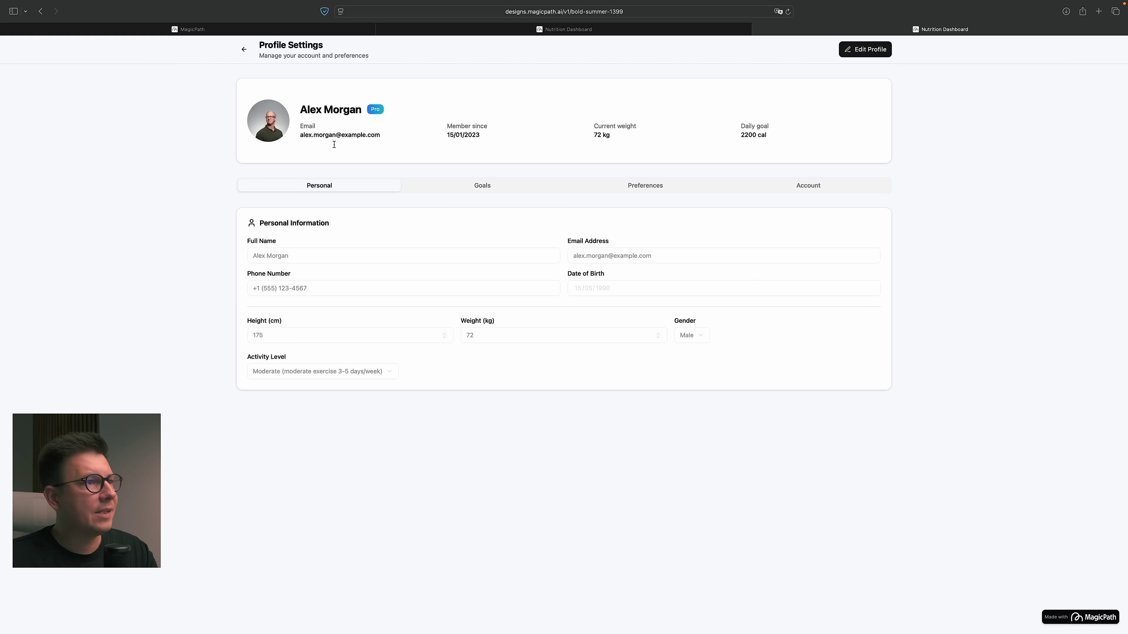
# Edit the profile, toggling Meal Reminders off and on, then save changes and return to the canvas.
pyautogui.click(853, 54)
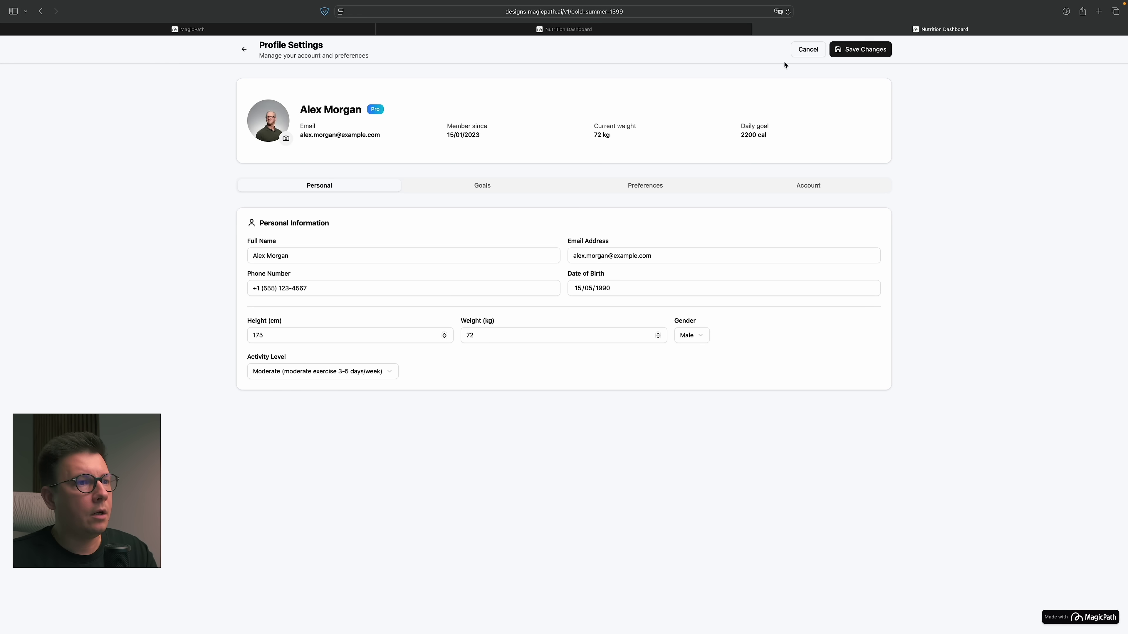
pyautogui.click(487, 187)
pyautogui.click(487, 261)
pyautogui.click(644, 186)
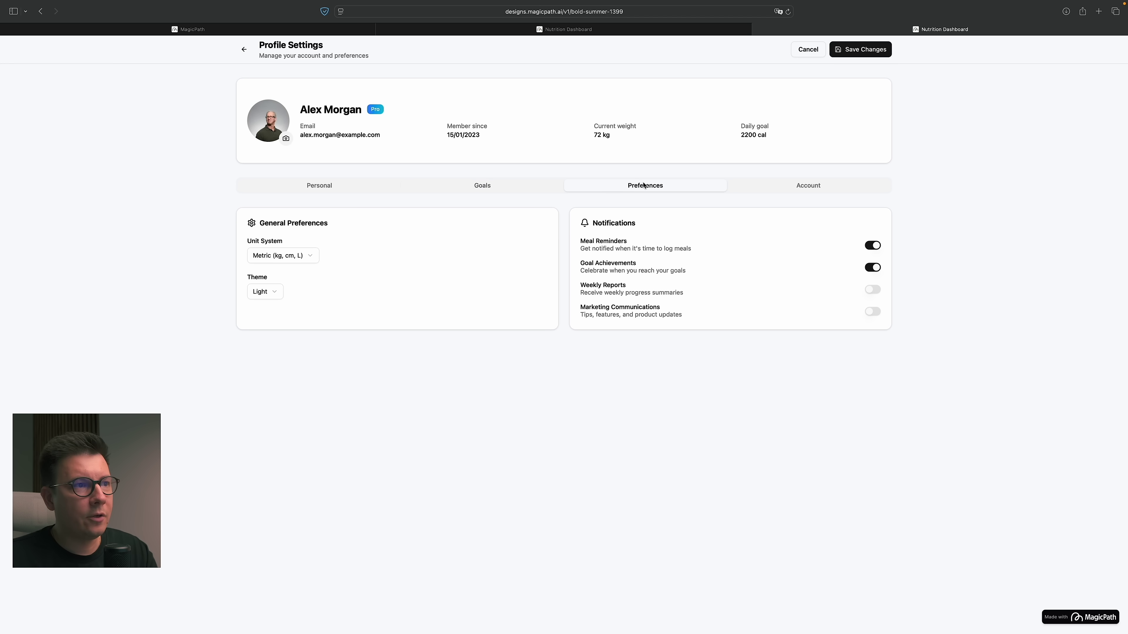
pyautogui.click(869, 245)
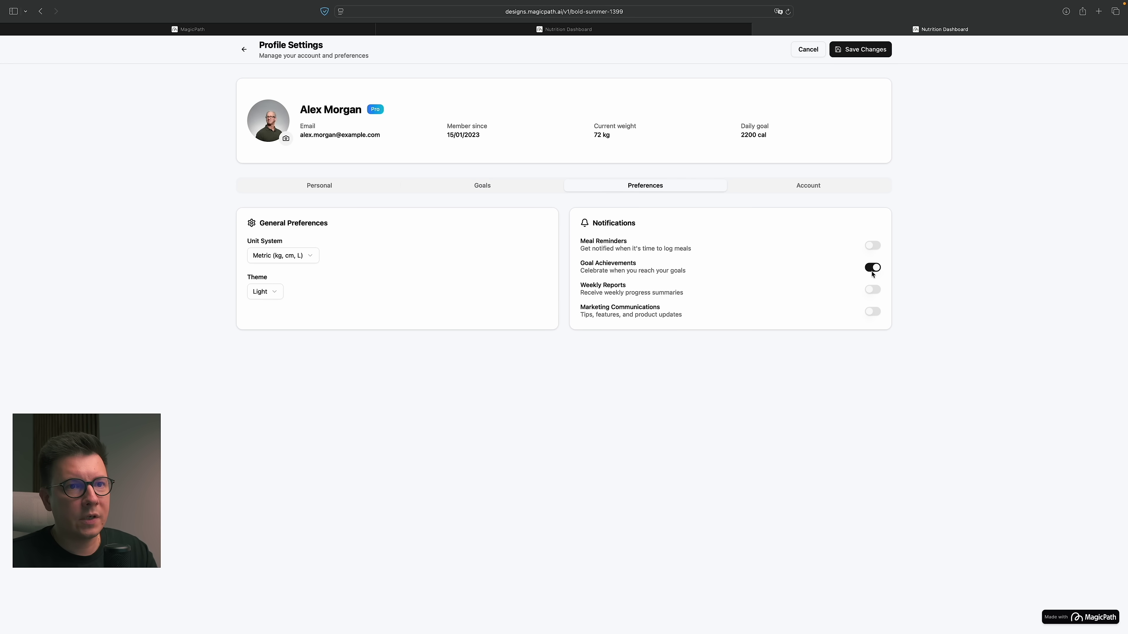
pyautogui.click(873, 247)
pyautogui.click(810, 190)
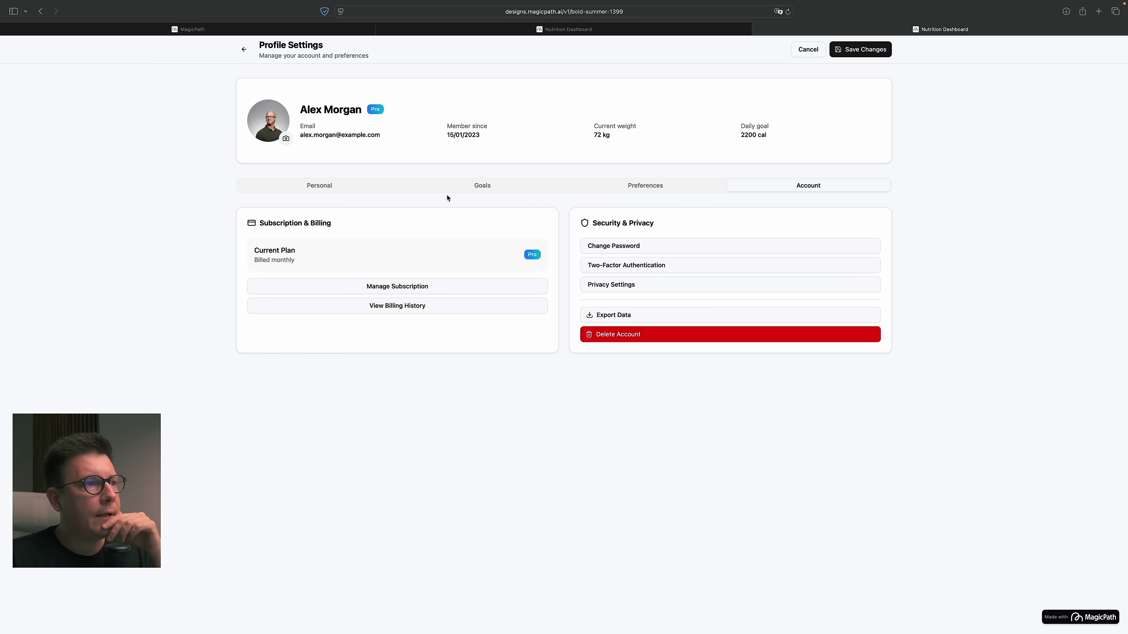
pyautogui.click(323, 189)
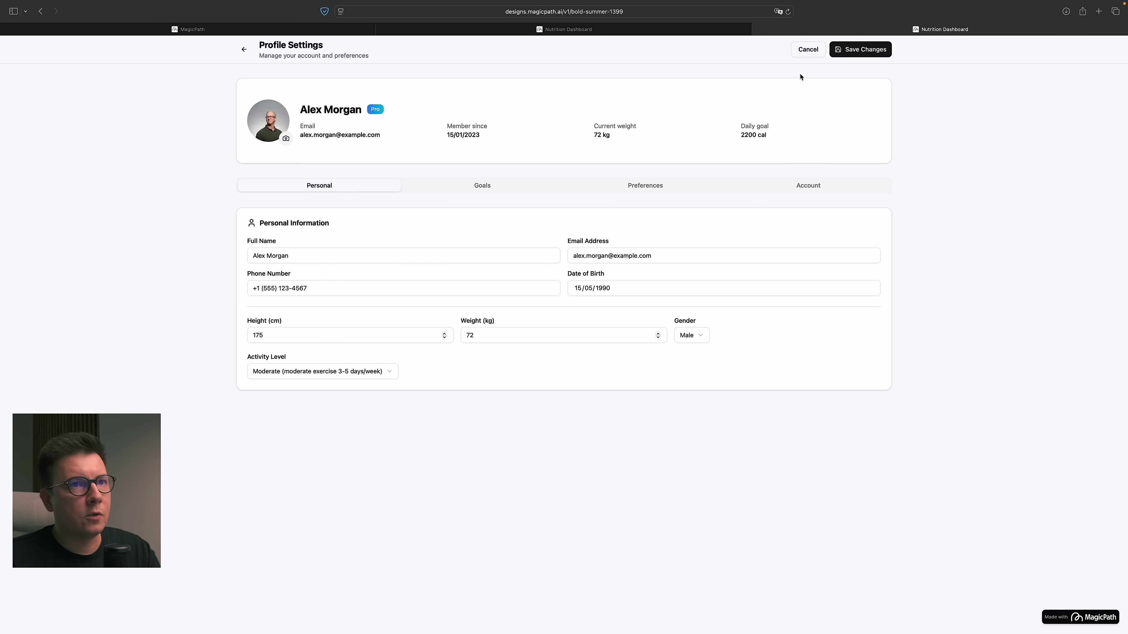
pyautogui.click(871, 47)
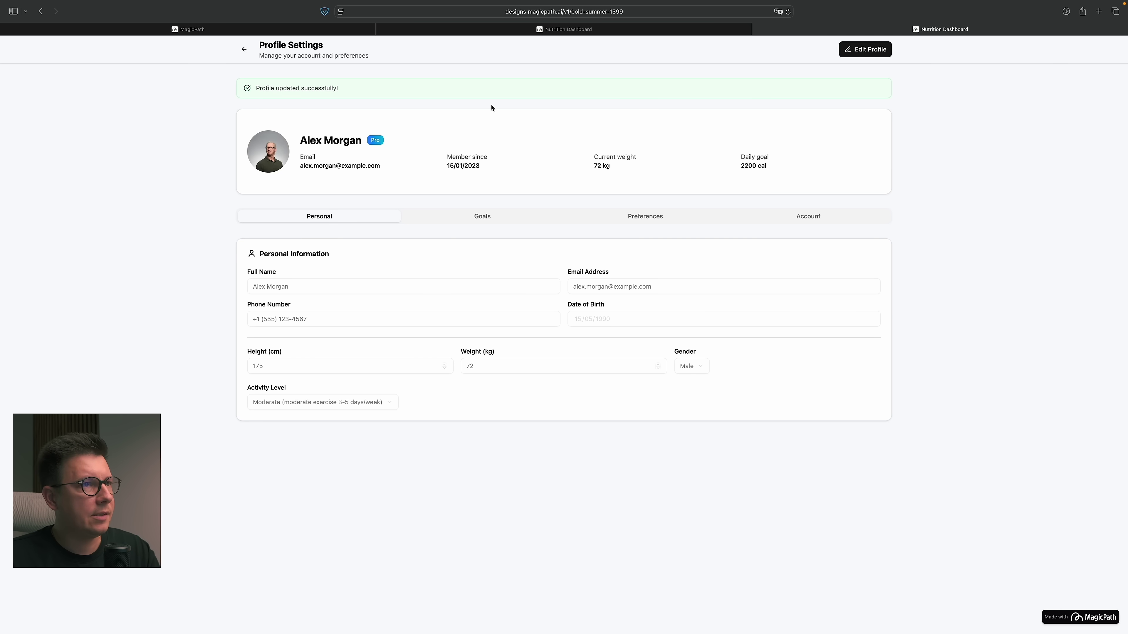
pyautogui.click(338, 32)
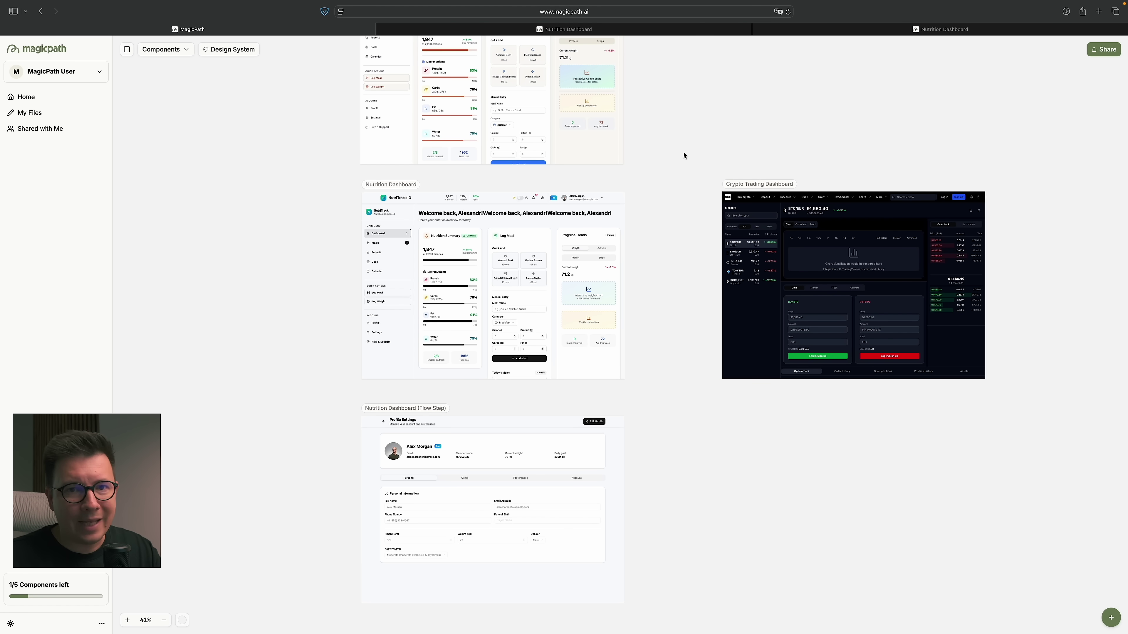
# Select the Crypto Trading Dashboard frame and open it as a live preview.
pyautogui.scroll(5, 679, 162)
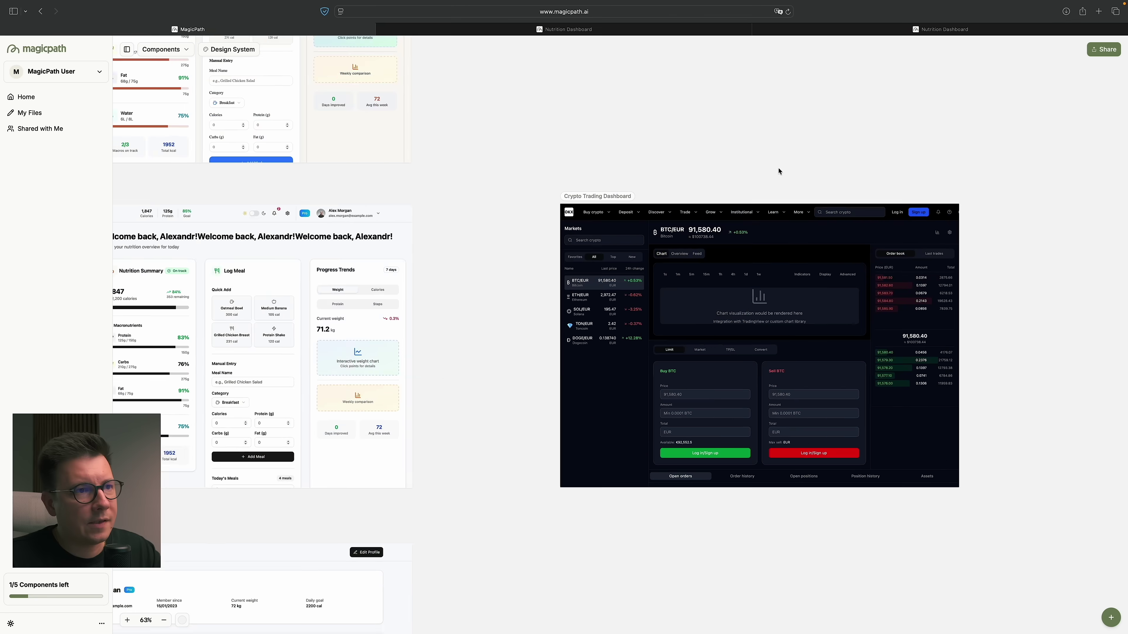
pyautogui.hscroll(3, 700, 180)
pyautogui.scroll(4, 735, 250)
pyautogui.hscroll(2, 577, 311)
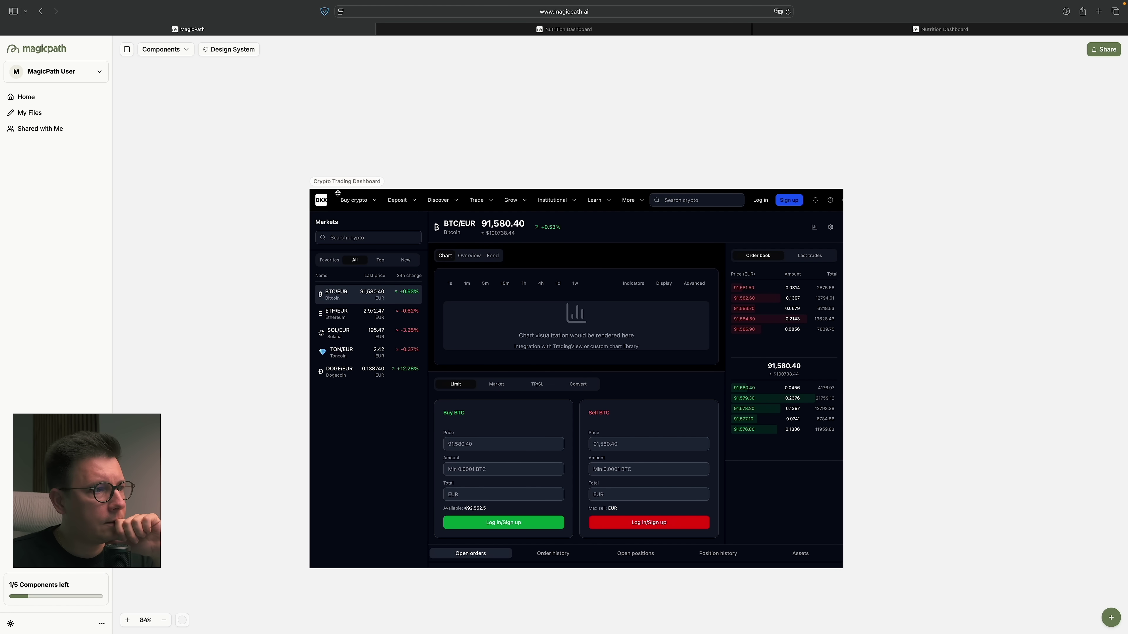
pyautogui.scroll(-1, 503, 367)
pyautogui.hscroll(1, 503, 367)
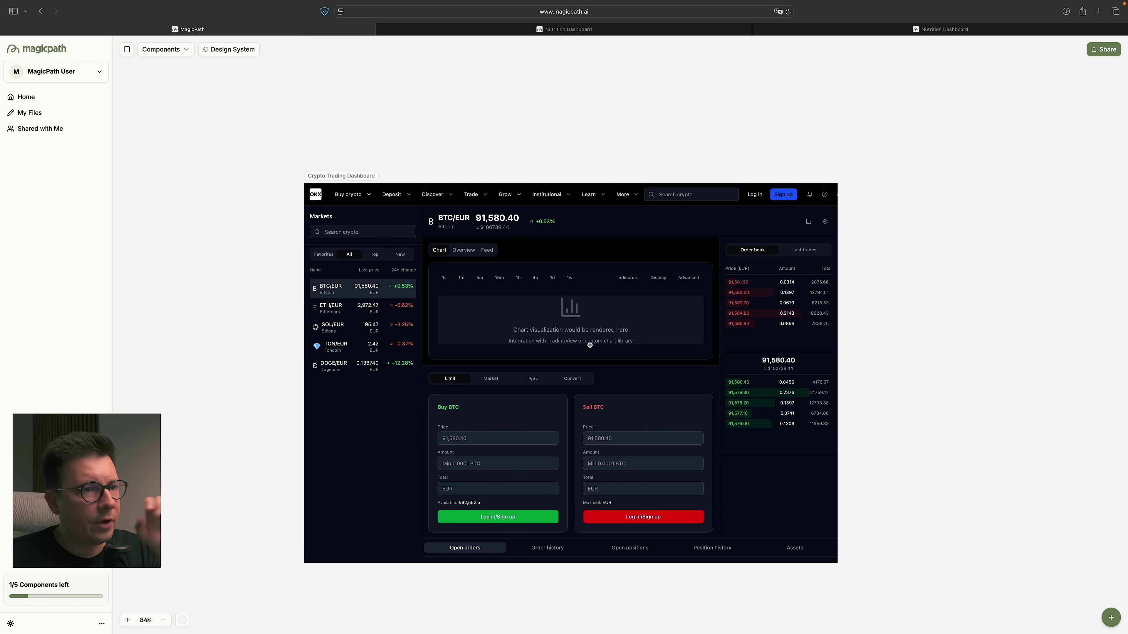
pyautogui.click(357, 177)
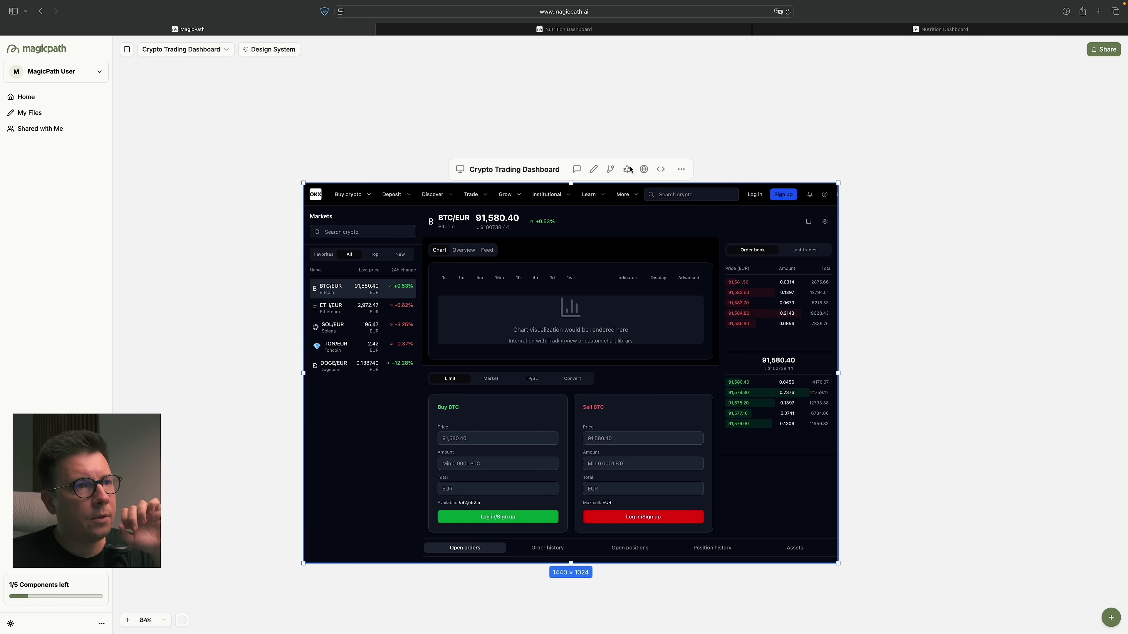
pyautogui.click(630, 170)
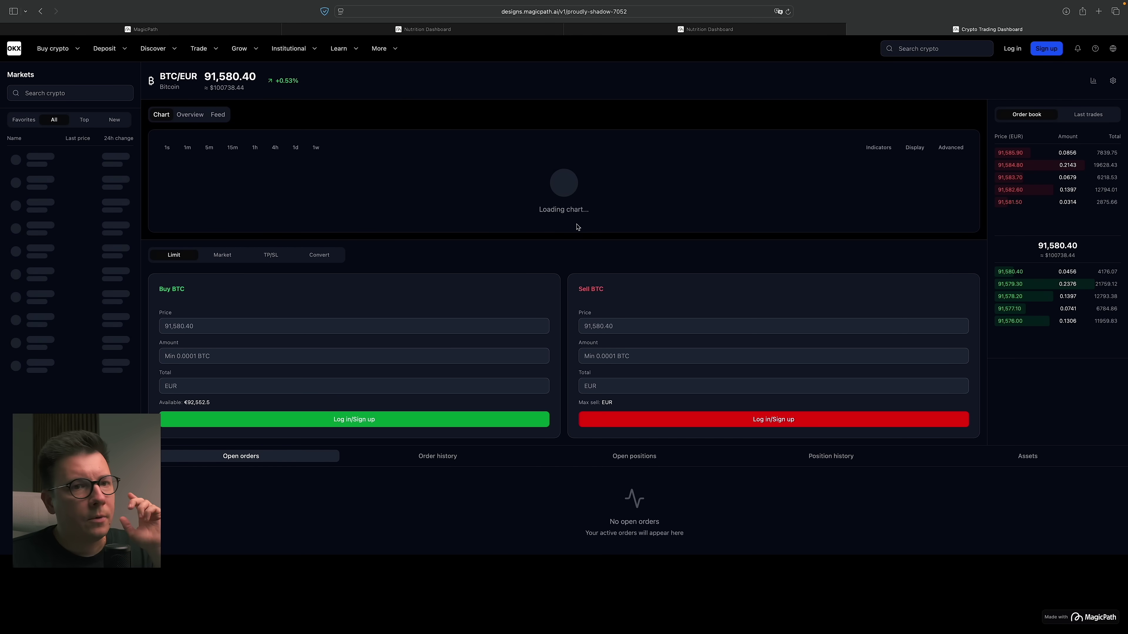
# Switch through BTC/EUR, ETH/EUR and SOL/EUR markets, ending on TON/EUR.
pyautogui.click(76, 182)
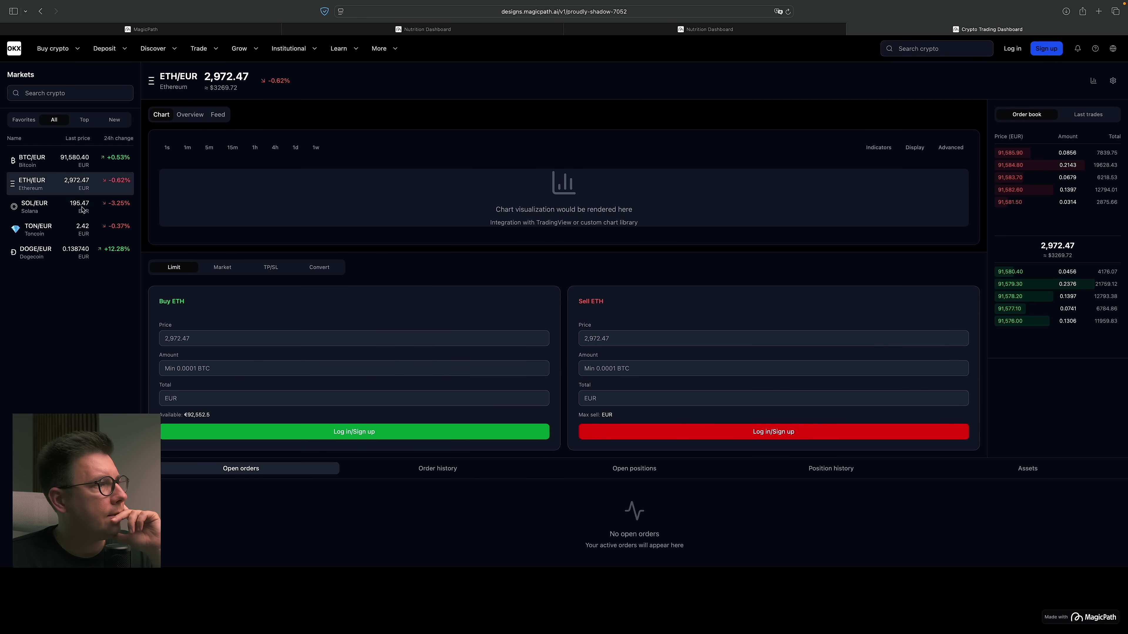
pyautogui.click(75, 207)
pyautogui.click(78, 163)
pyautogui.click(45, 182)
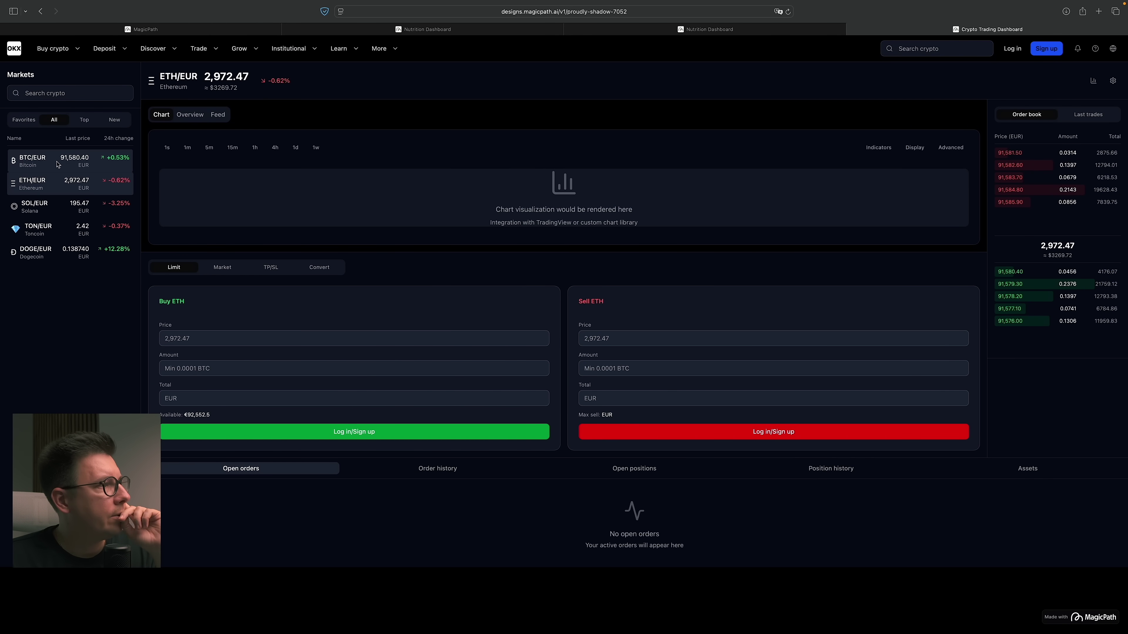
pyautogui.click(46, 161)
pyautogui.click(45, 180)
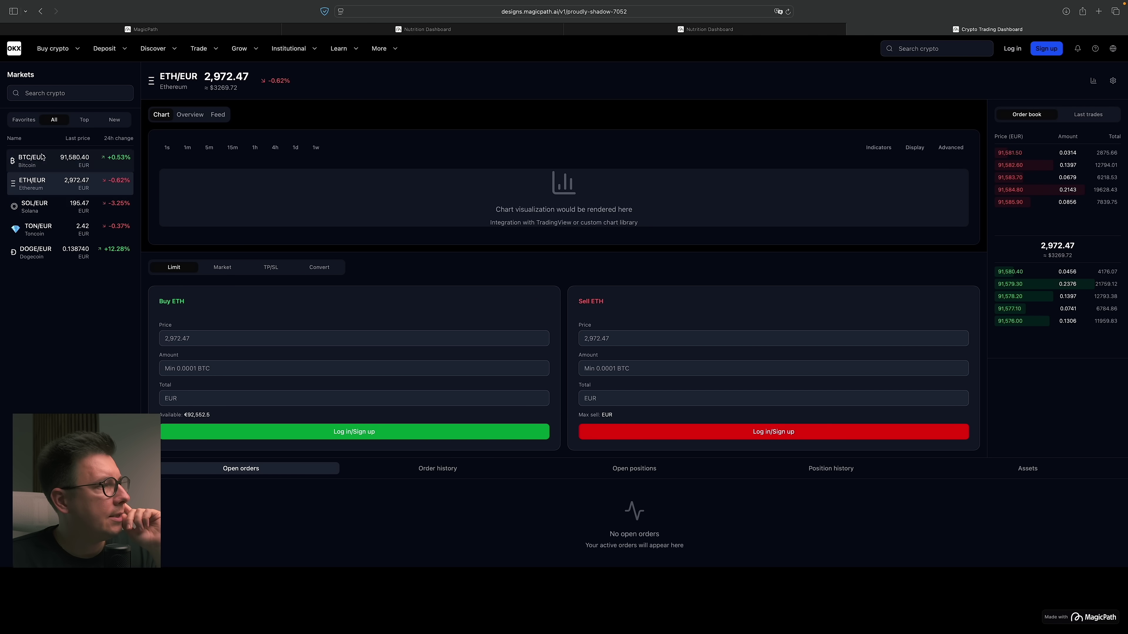
pyautogui.click(49, 206)
pyautogui.click(45, 230)
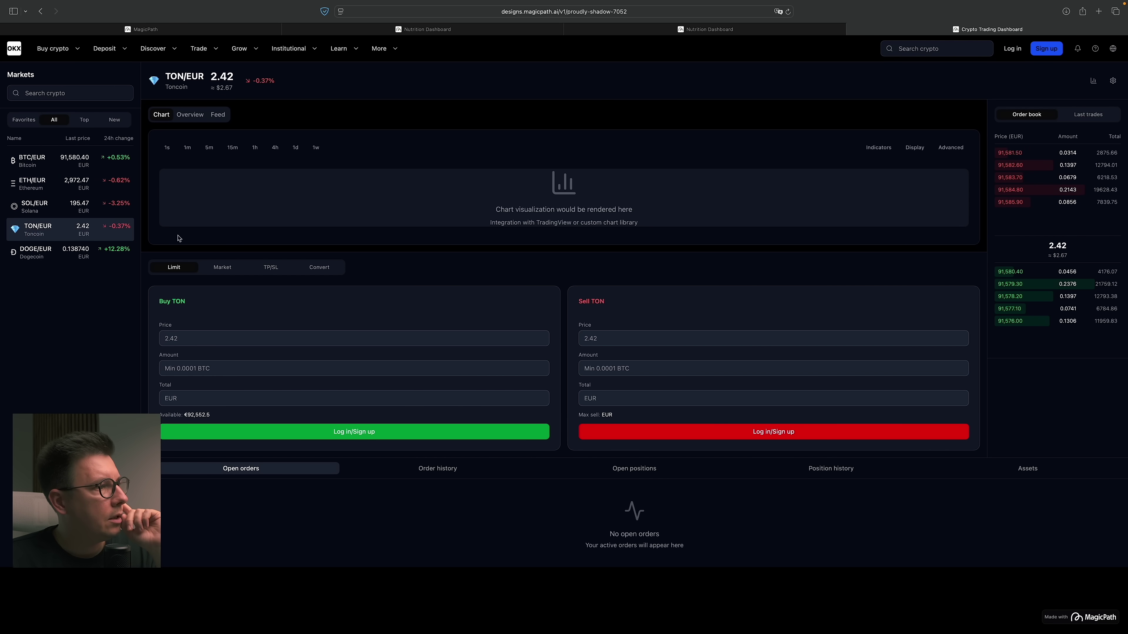
# Enter 23423 as the buy amount and try the buy-side log in/sign up action.
pyautogui.click(308, 339)
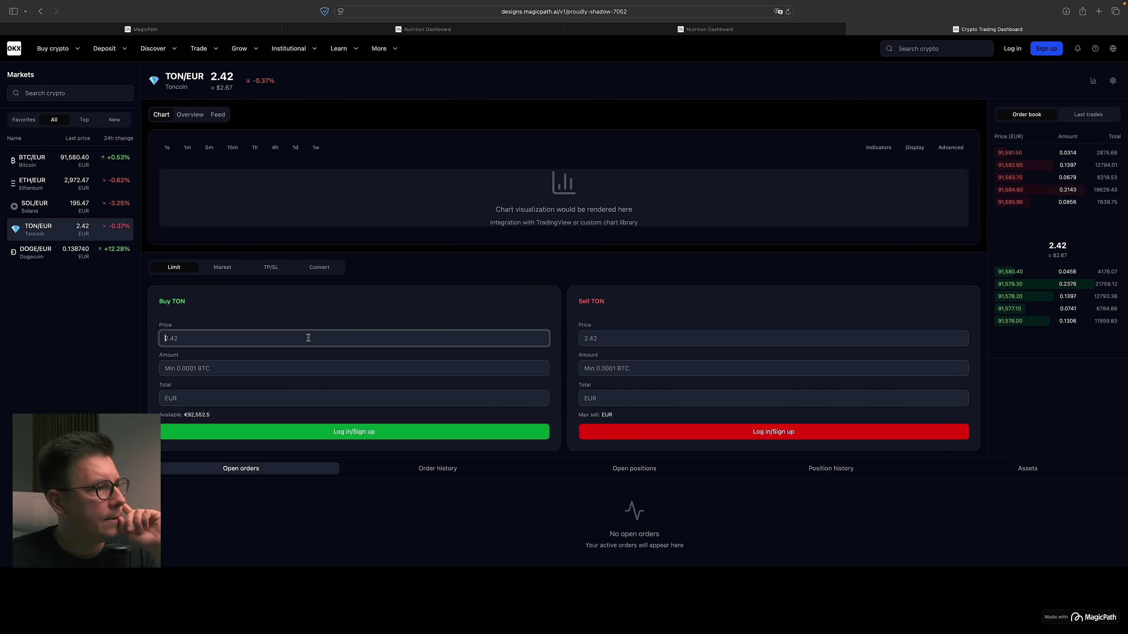
pyautogui.click(253, 370)
pyautogui.write('sdfs')
pyautogui.click(267, 333)
pyautogui.click(256, 368)
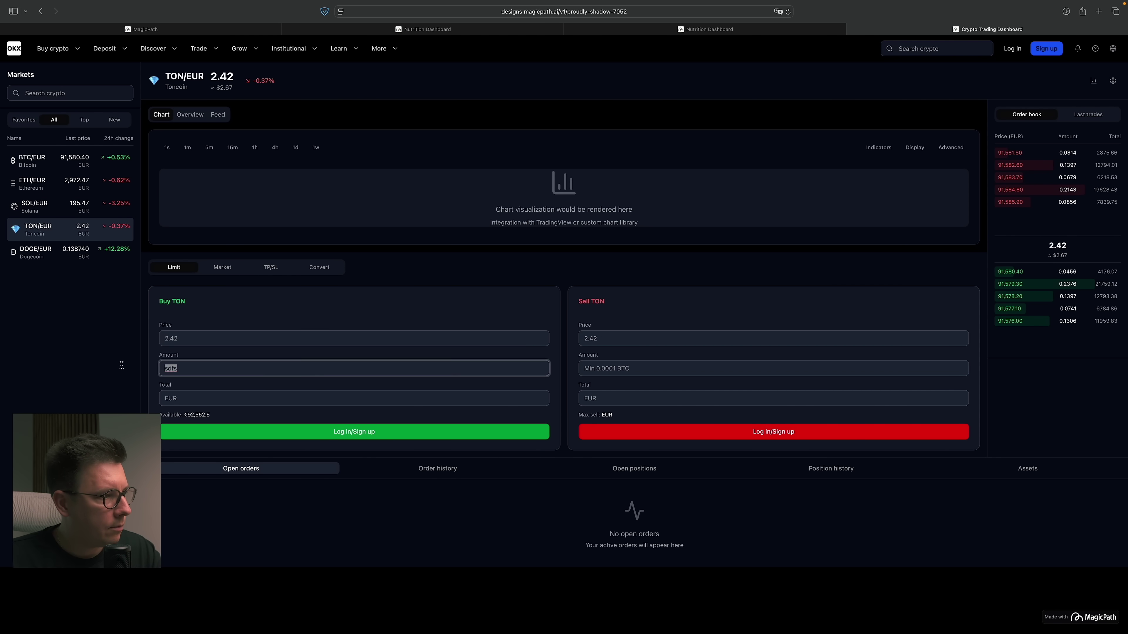
pyautogui.press('super+a')
pyautogui.write('23423')
pyautogui.click(271, 400)
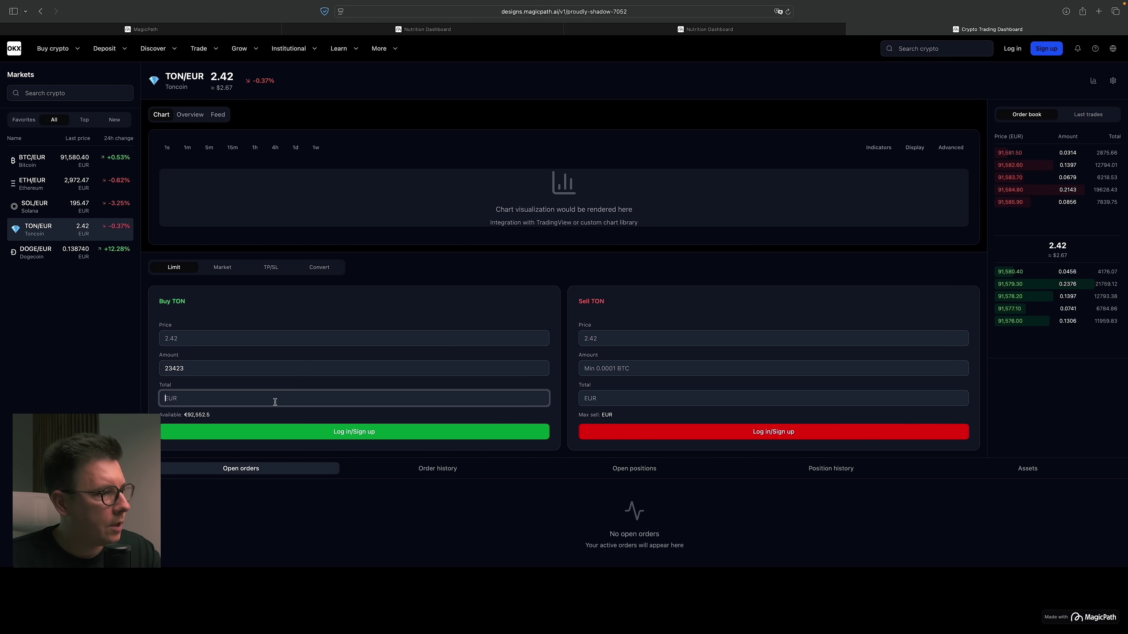
pyautogui.click(397, 431)
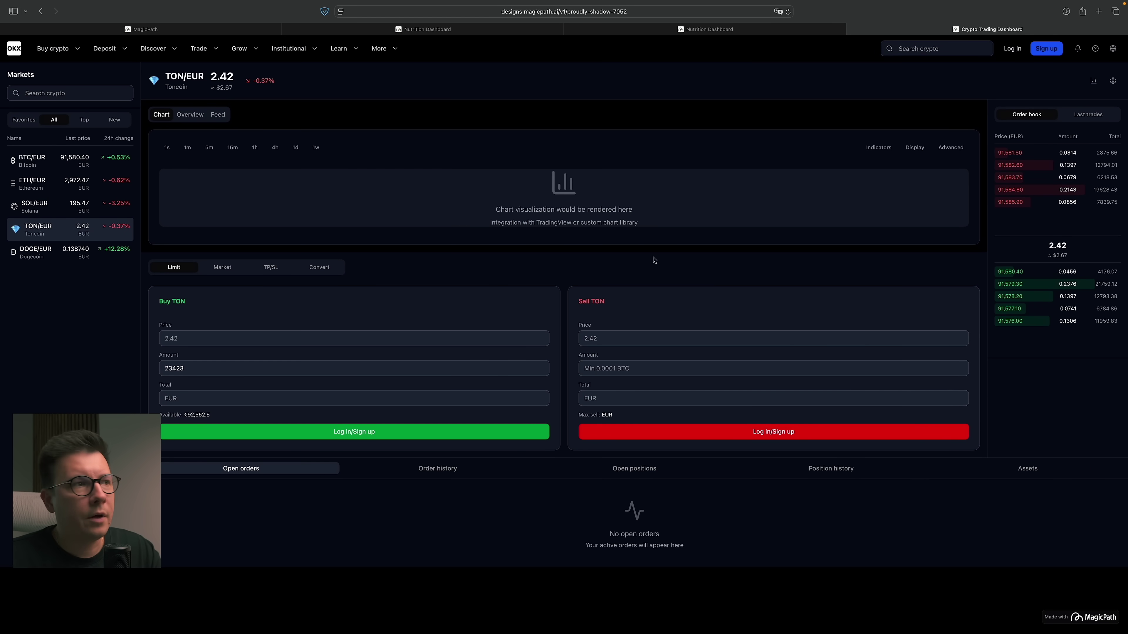
# Toggle the chart panel between Feed and Chart, then cycle the bottom tabs ending on asset balances.
pyautogui.click(217, 115)
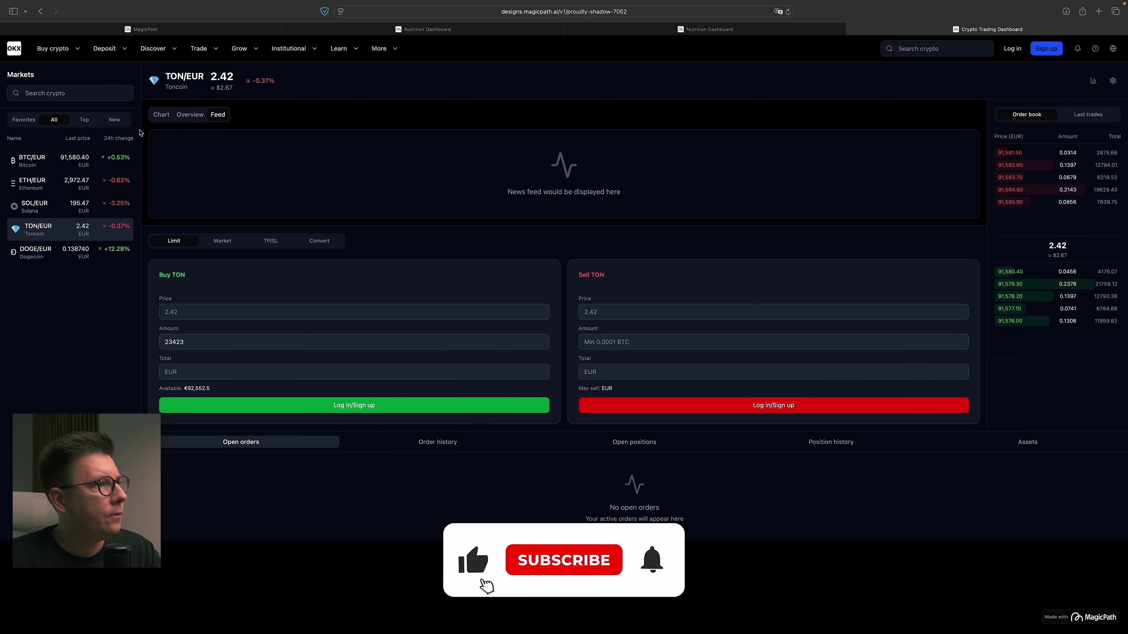
pyautogui.click(162, 115)
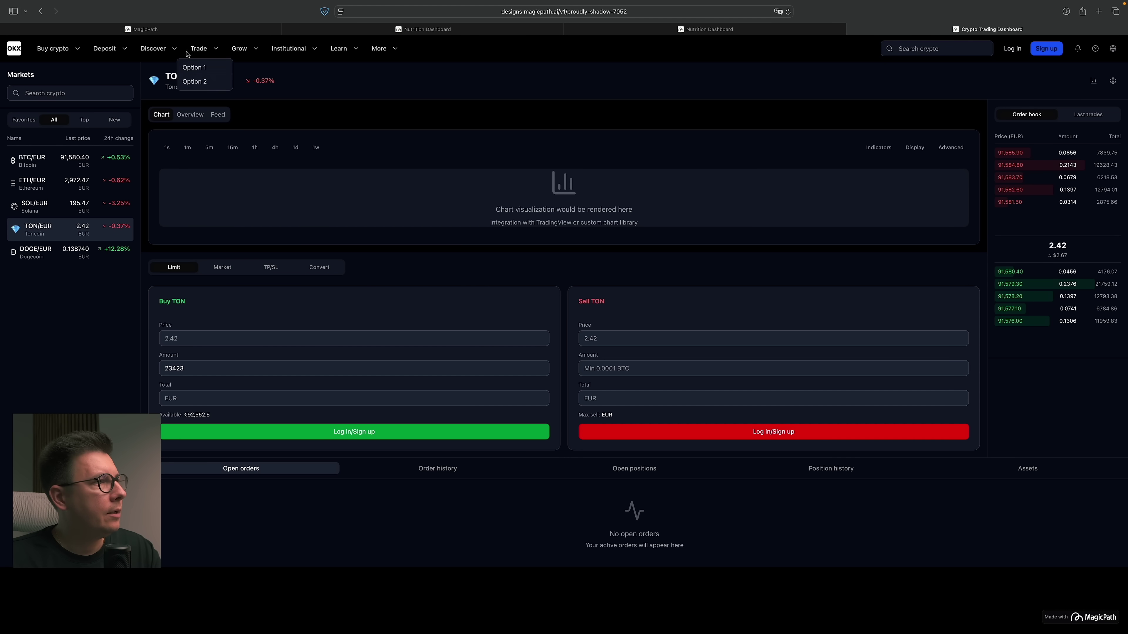
pyautogui.moveTo(125, 50)
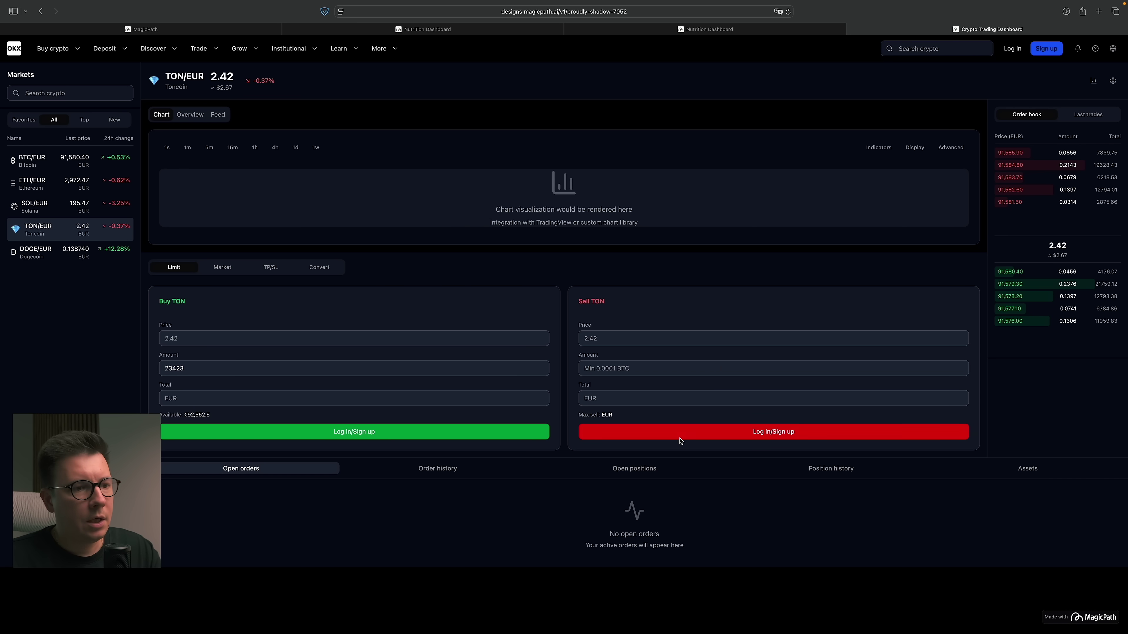
pyautogui.click(850, 470)
pyautogui.click(617, 473)
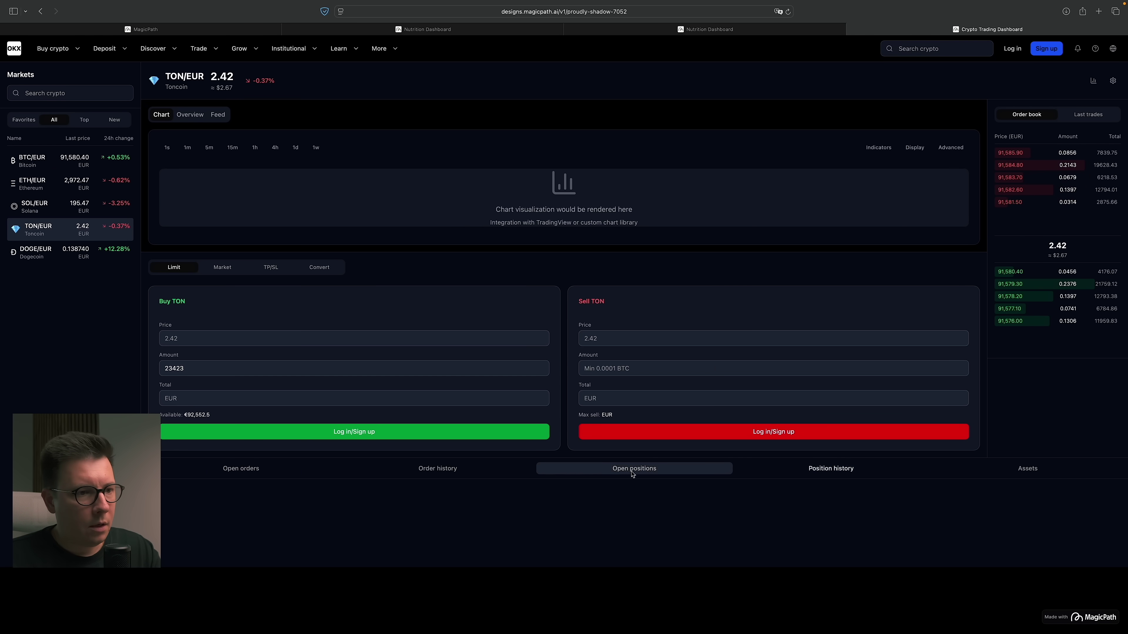
pyautogui.click(424, 472)
pyautogui.click(245, 475)
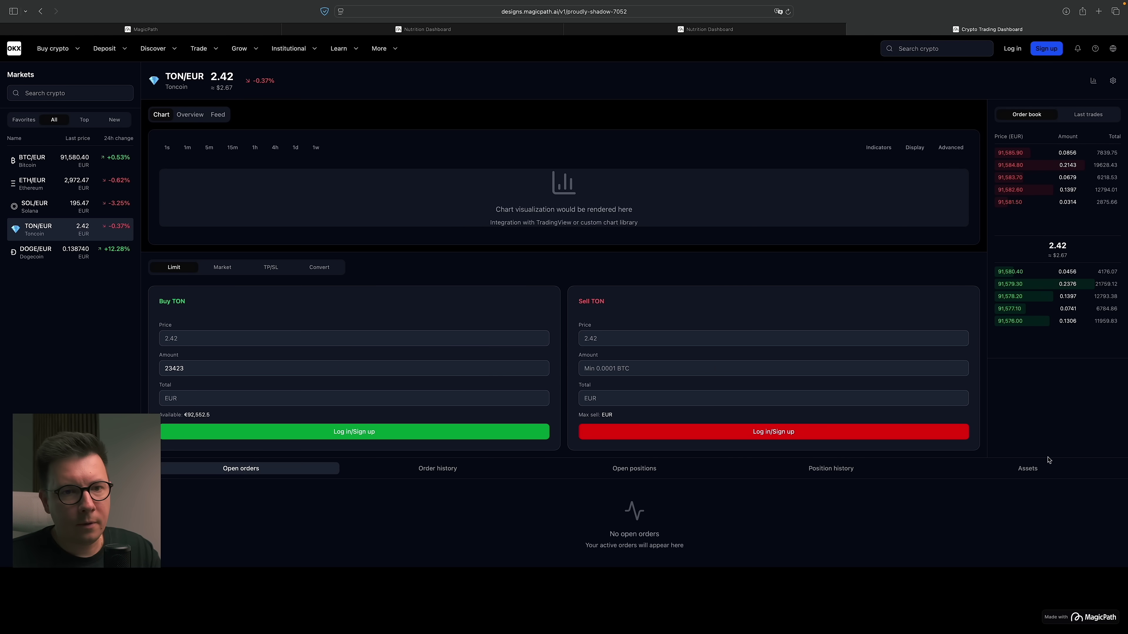
pyautogui.click(1028, 471)
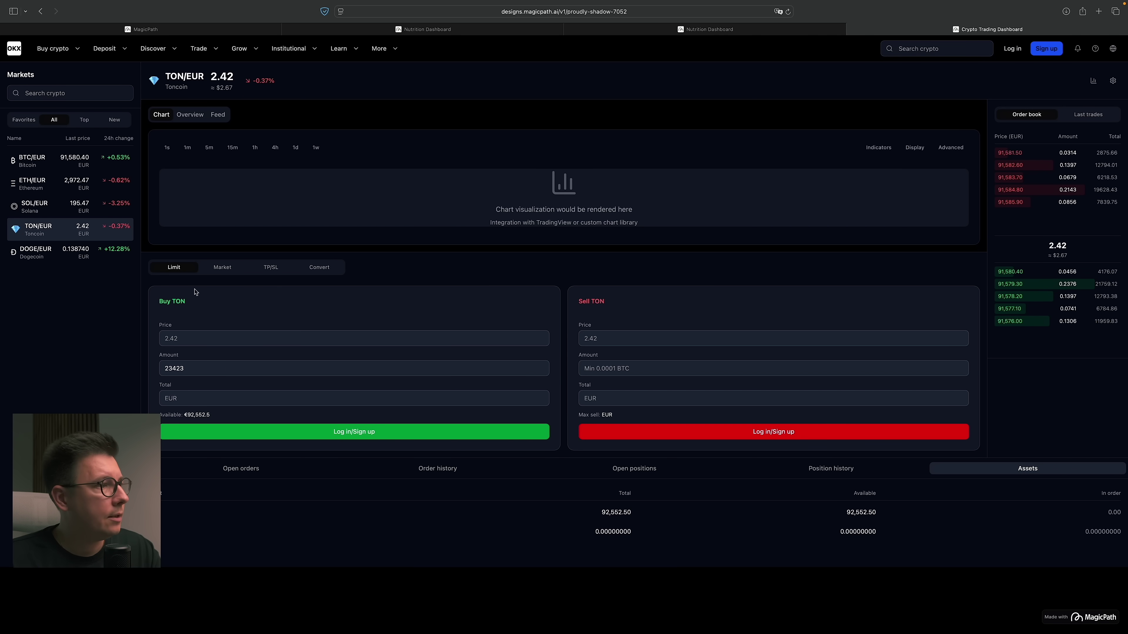
# Filter the market list by top markets, new listings, then favourites.
pyautogui.click(86, 123)
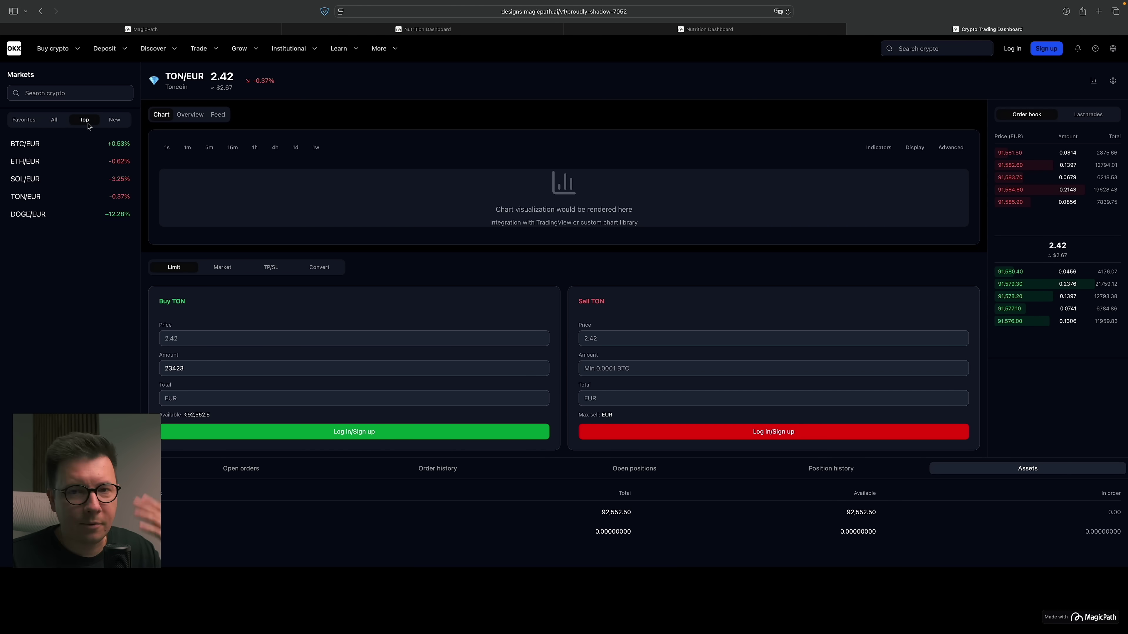
pyautogui.click(114, 122)
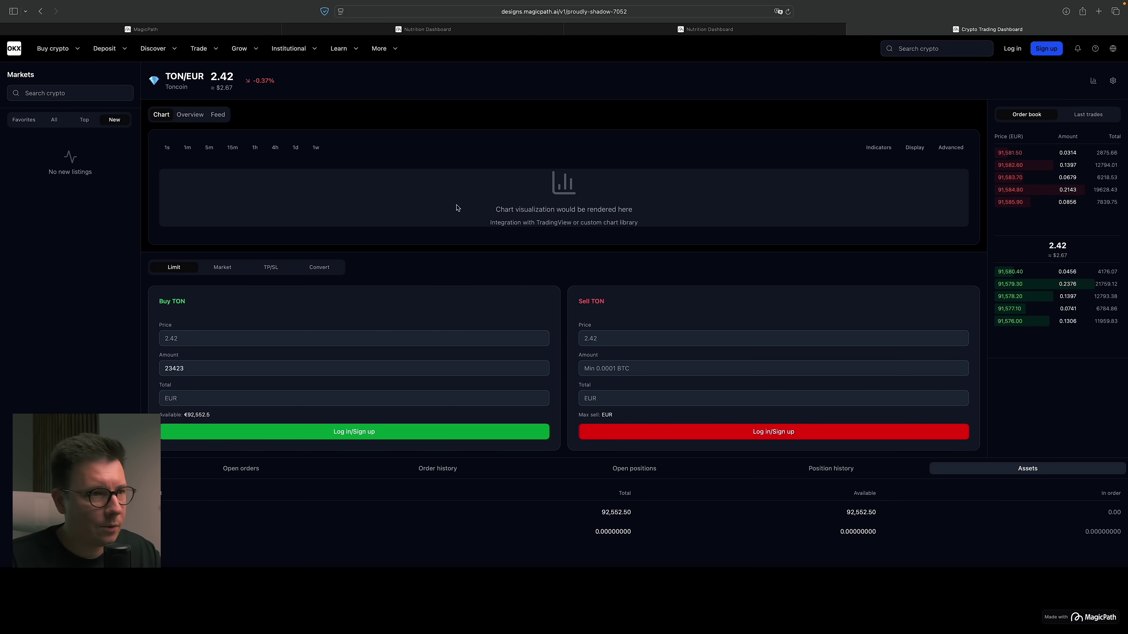
pyautogui.click(24, 120)
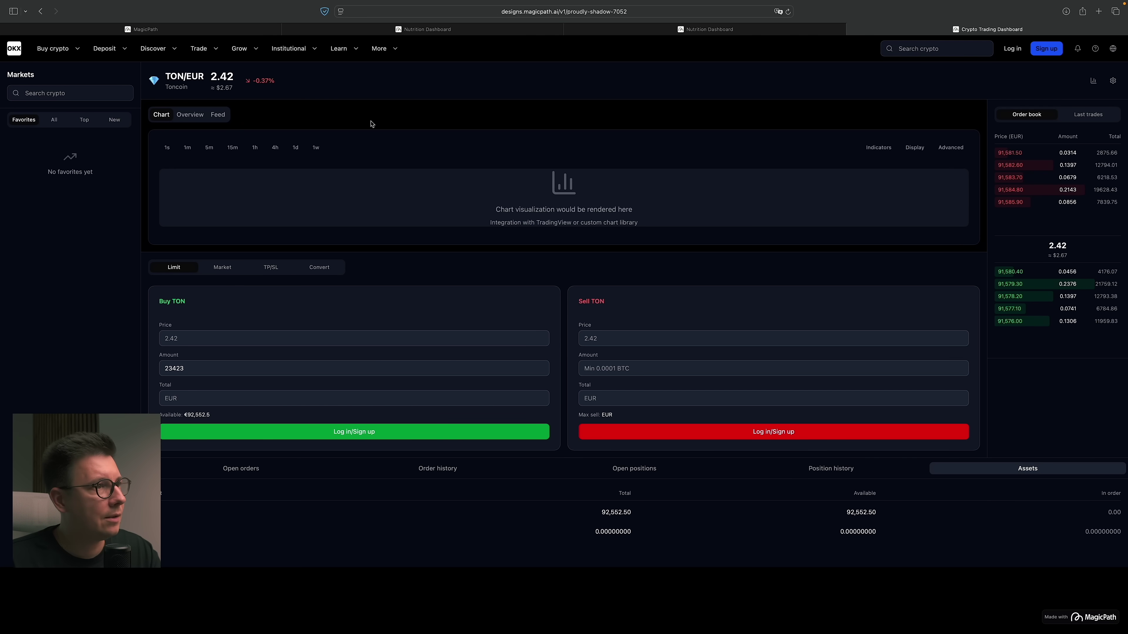
# Return to the MagicPath tab and select the original Nutrition Dashboard.
pyautogui.press('super+1')
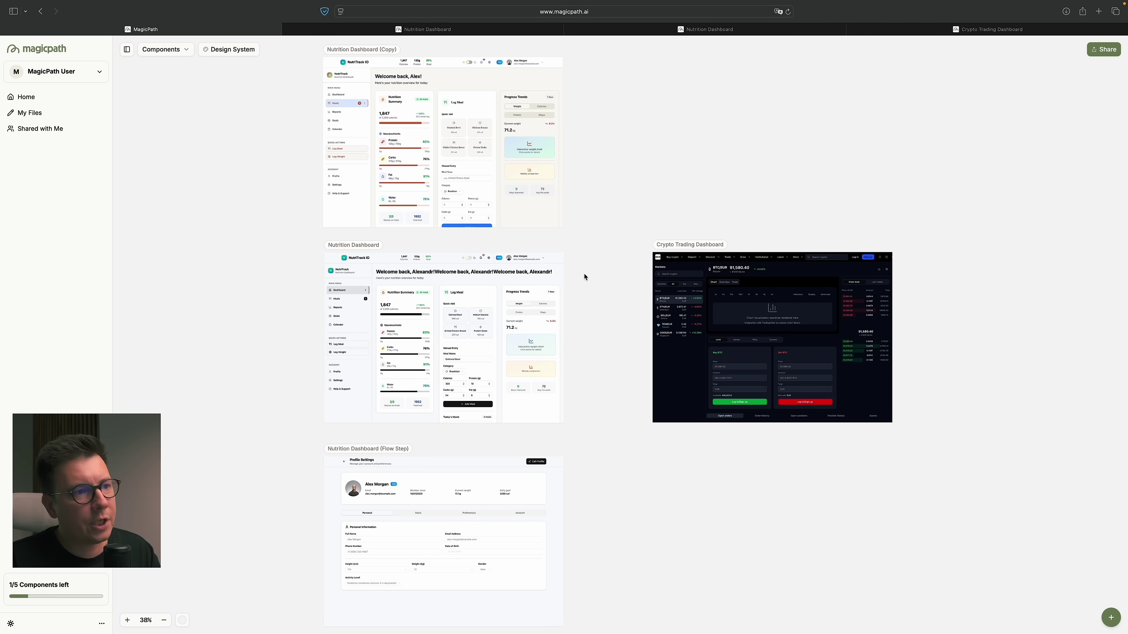
pyautogui.click(529, 313)
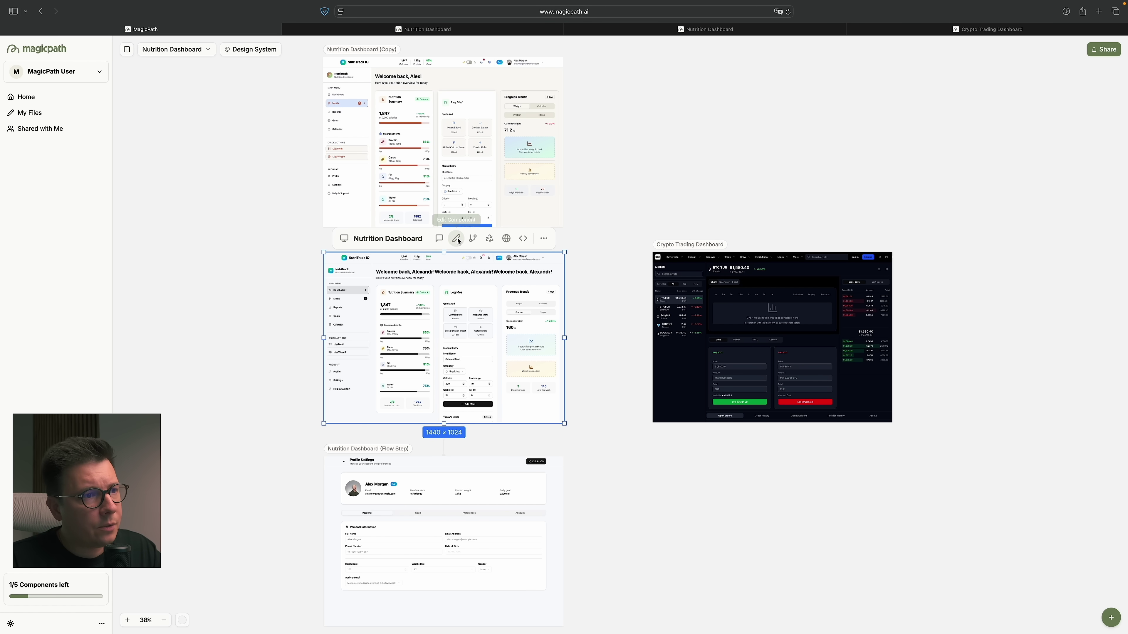
# Open style editing on the Nutrition Dashboard and pick its Progress Trends tab group.
pyautogui.click(456, 238)
pyautogui.click(526, 312)
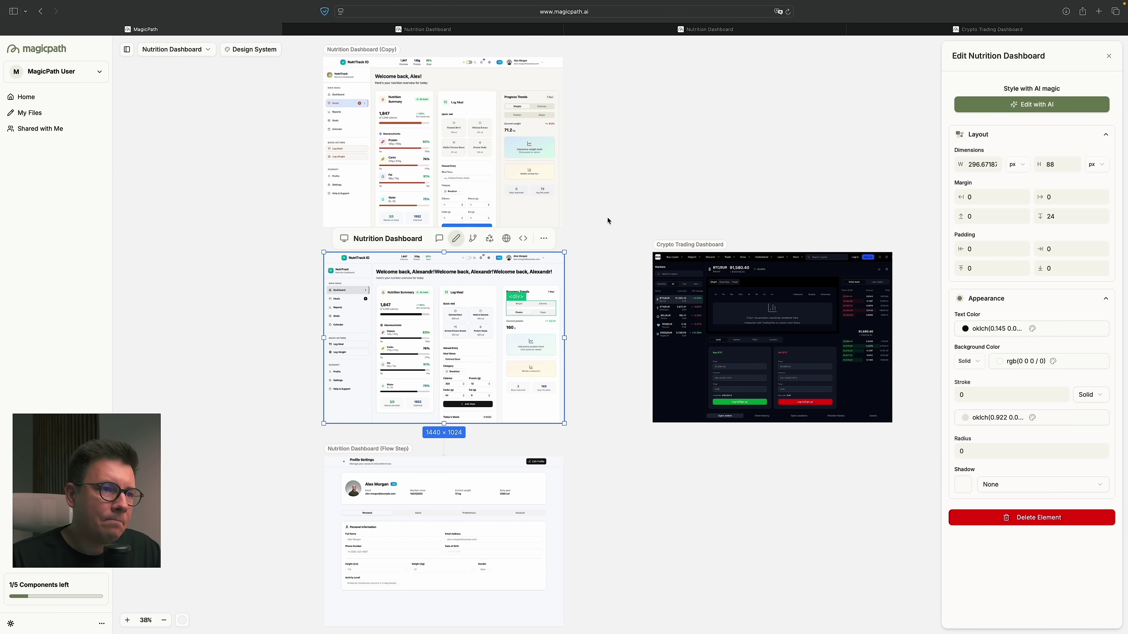
# Close the style editor and deselect the Nutrition Dashboard via an empty canvas spot.
pyautogui.click(642, 176)
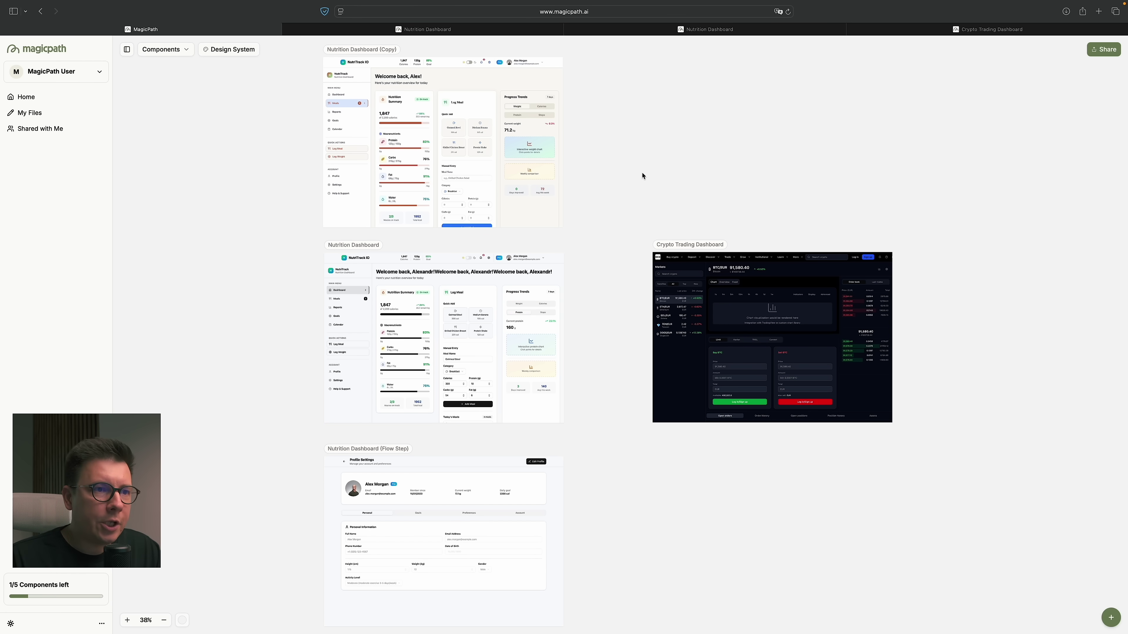